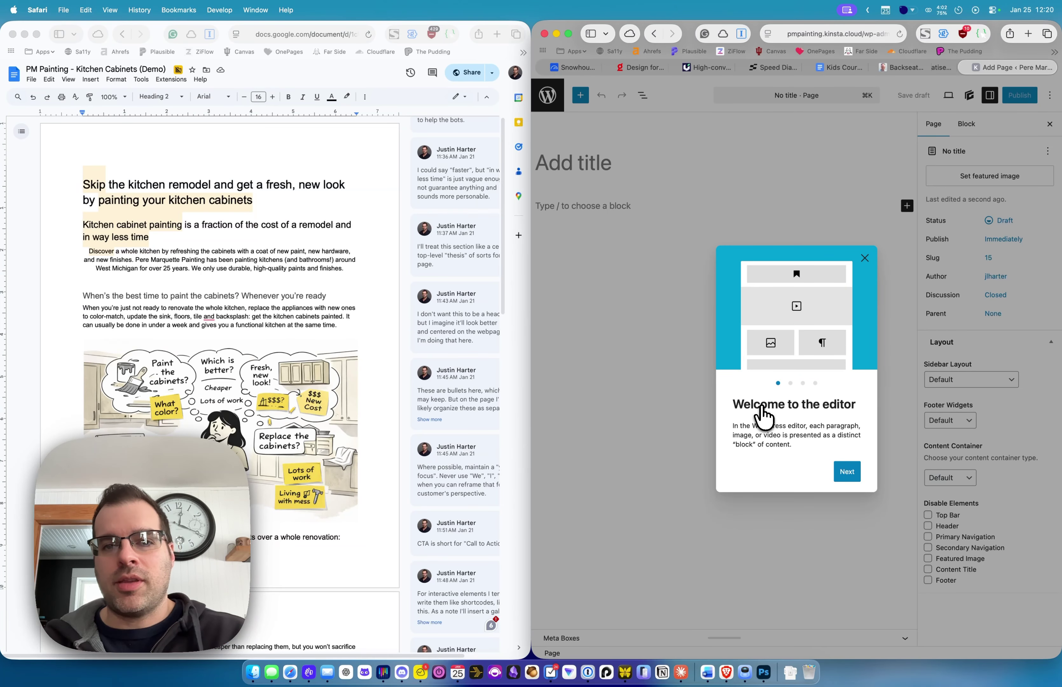
Step: Dismiss the editor's welcome guide
left_click(864, 261)
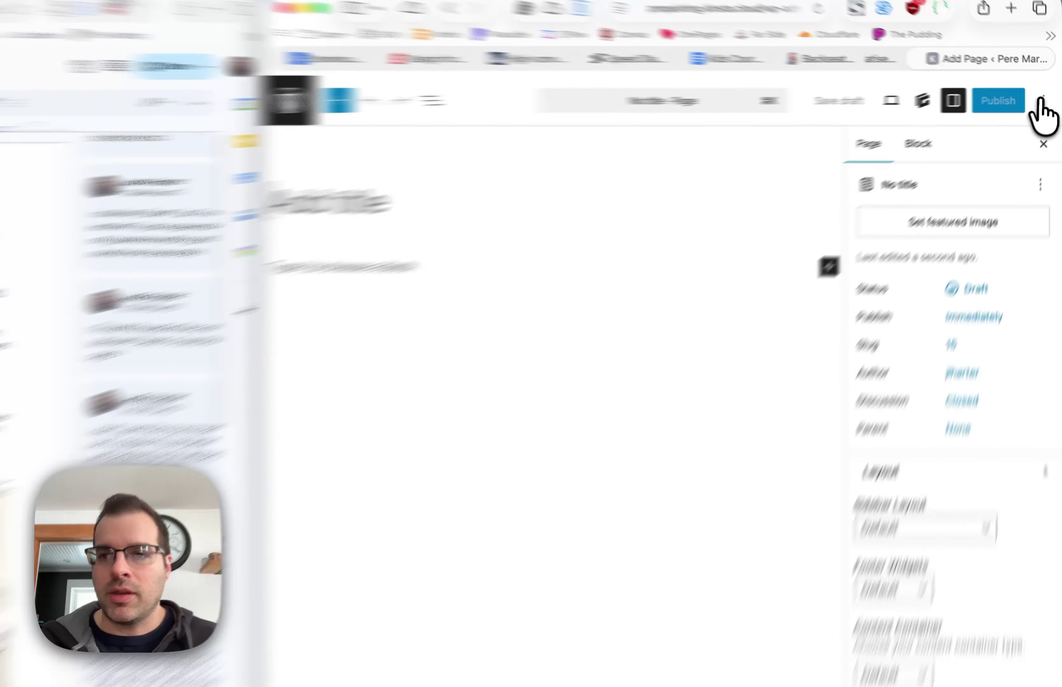
Step: Turn off fullscreen mode for the page editor
left_click(1050, 95)
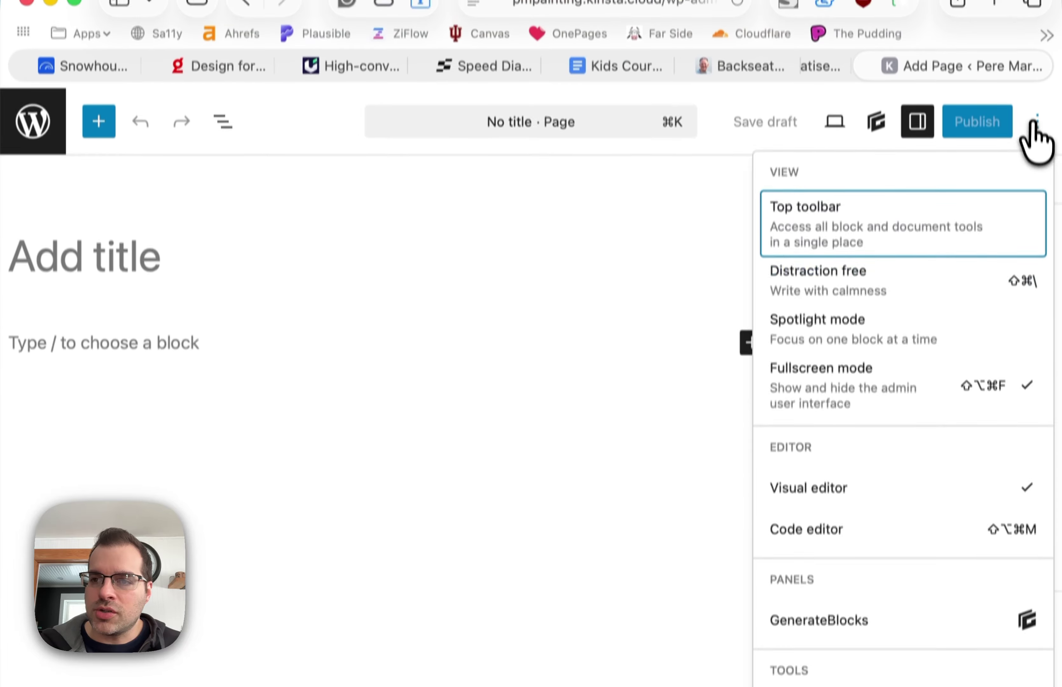
left_click(1036, 121)
left_click(1035, 121)
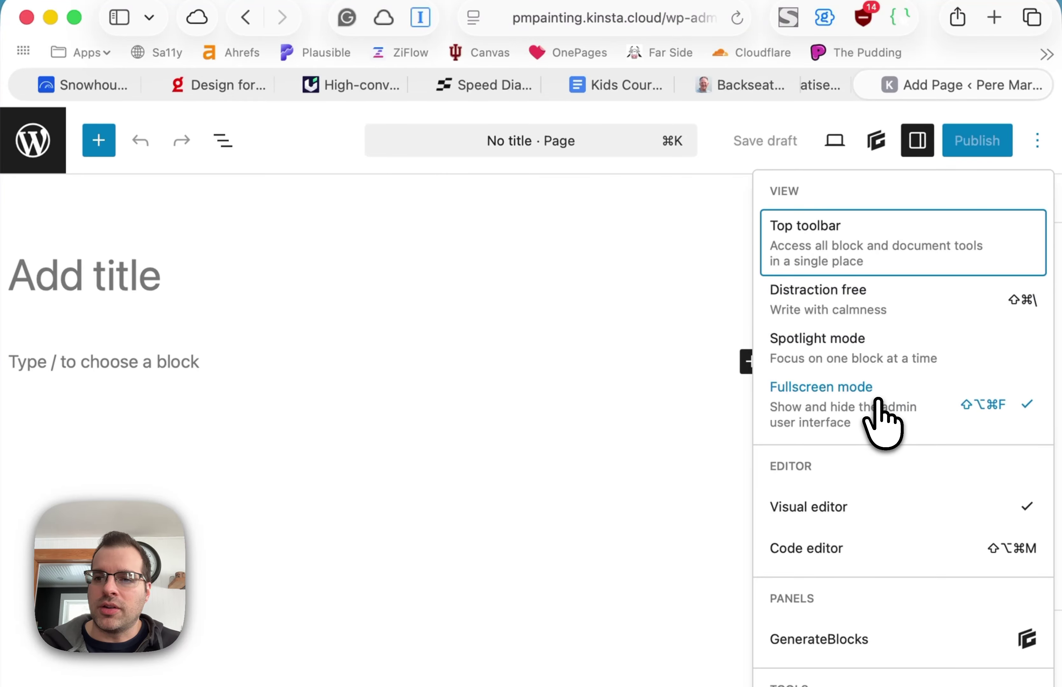
left_click(921, 417)
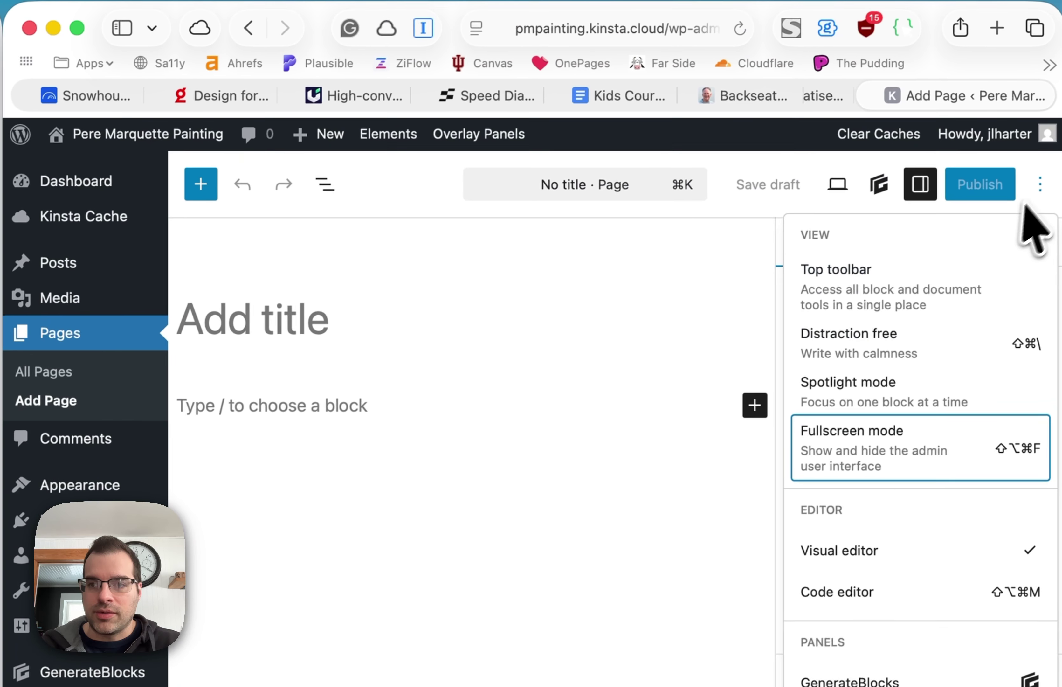
Step: Turn the page editor's fullscreen mode back on
left_click(1061, 83)
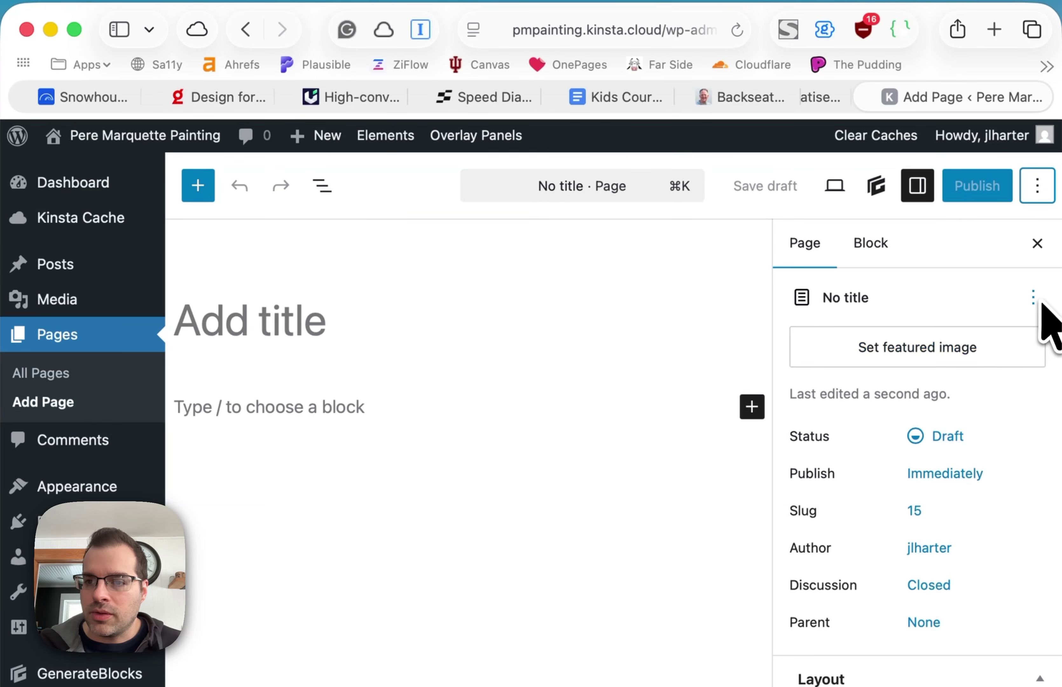
left_click(1037, 186)
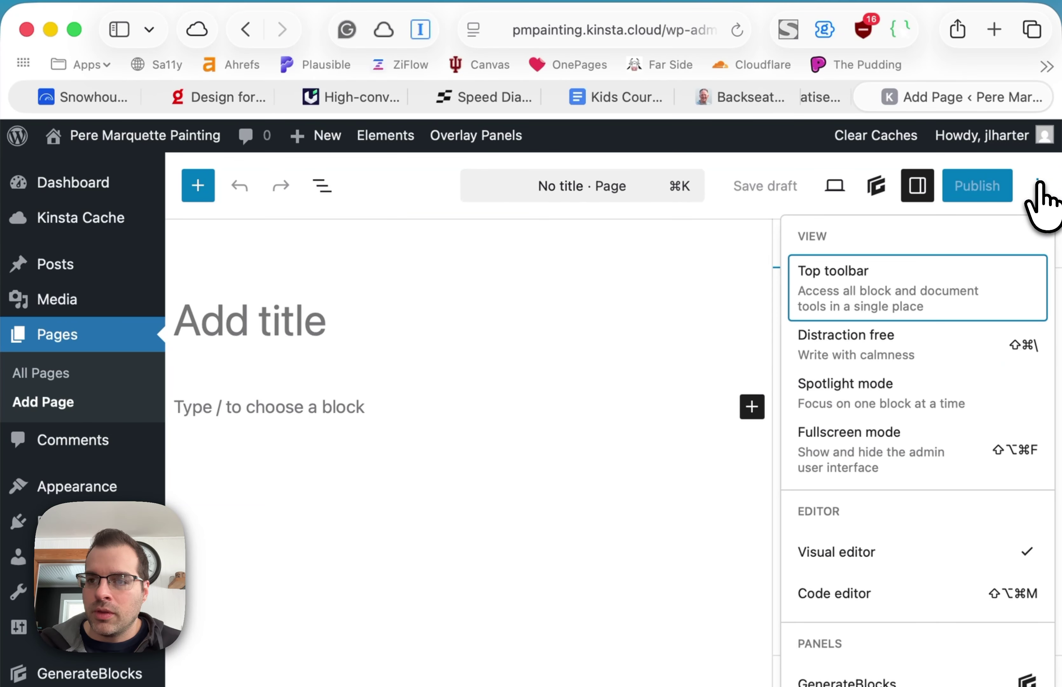
left_click(853, 464)
left_click(444, 584)
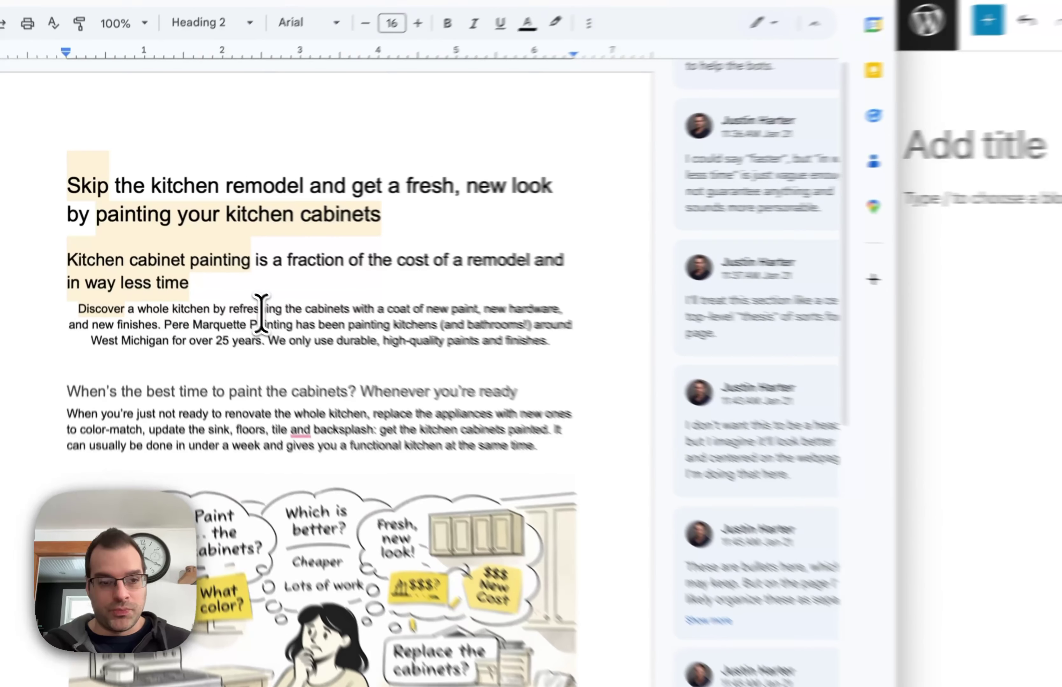
key("Right")
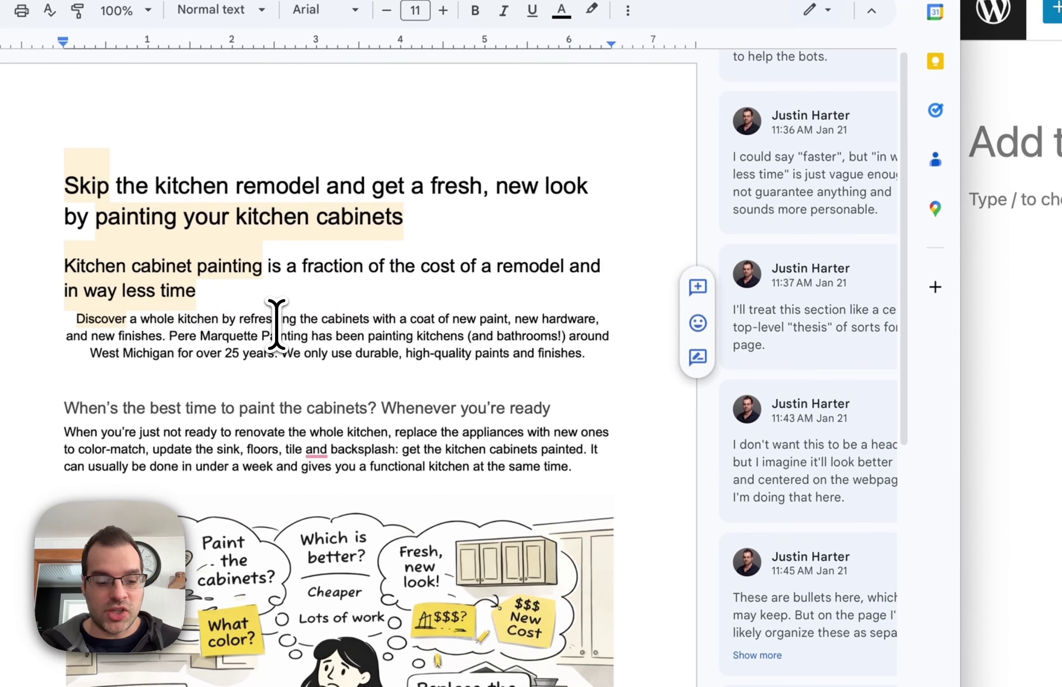
key("shift+Left")
key("ctrl+a")
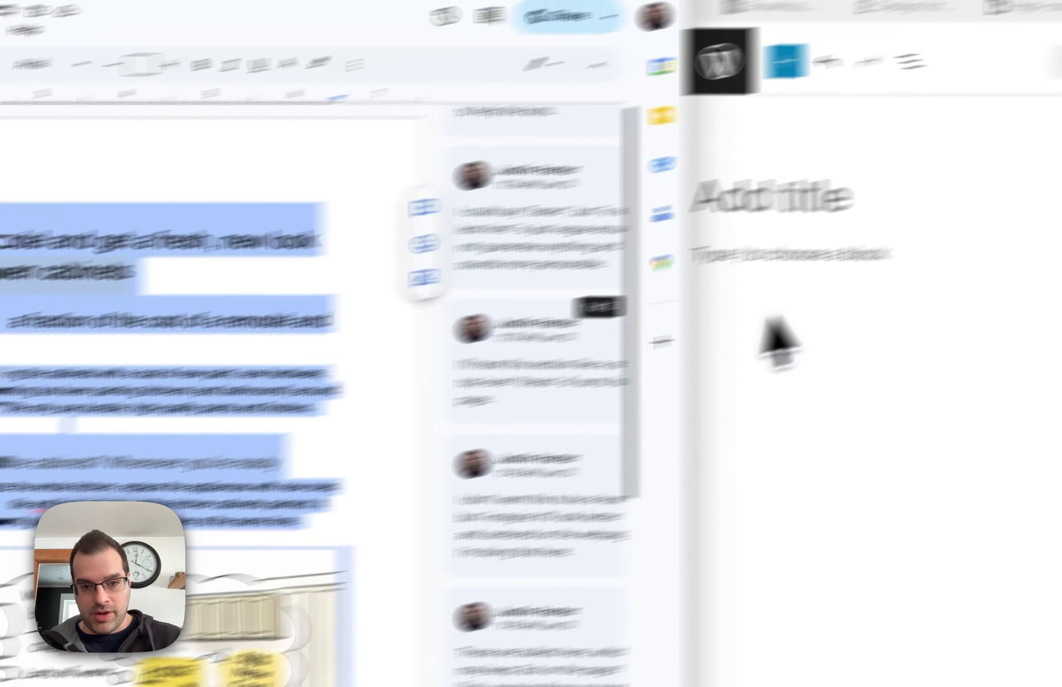
left_click(1058, 205)
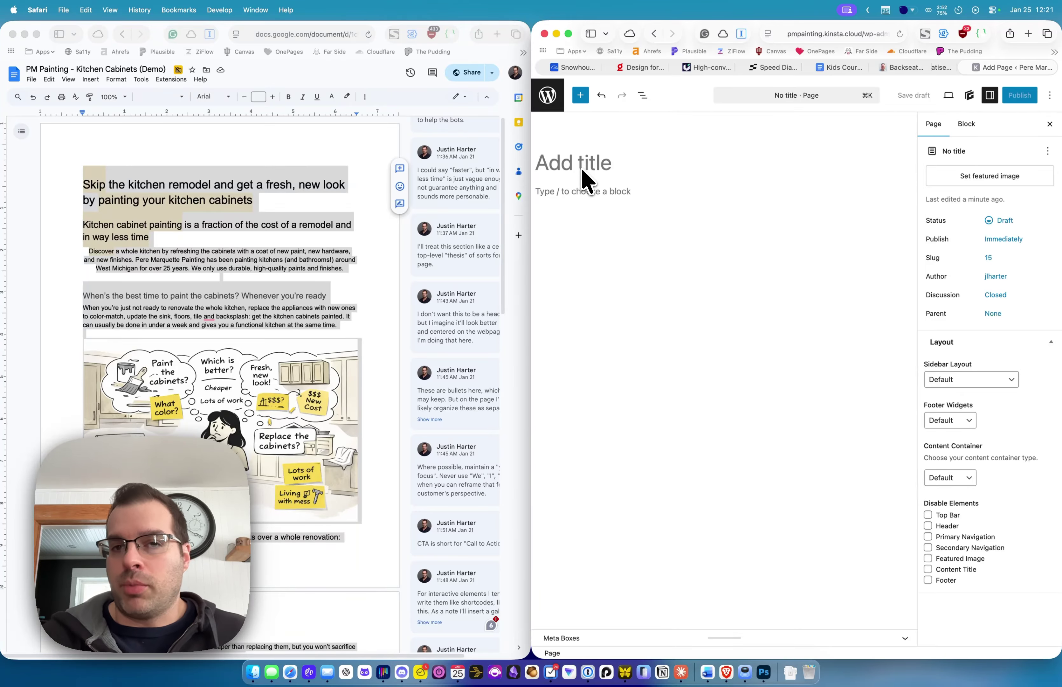
left_click(351, 240)
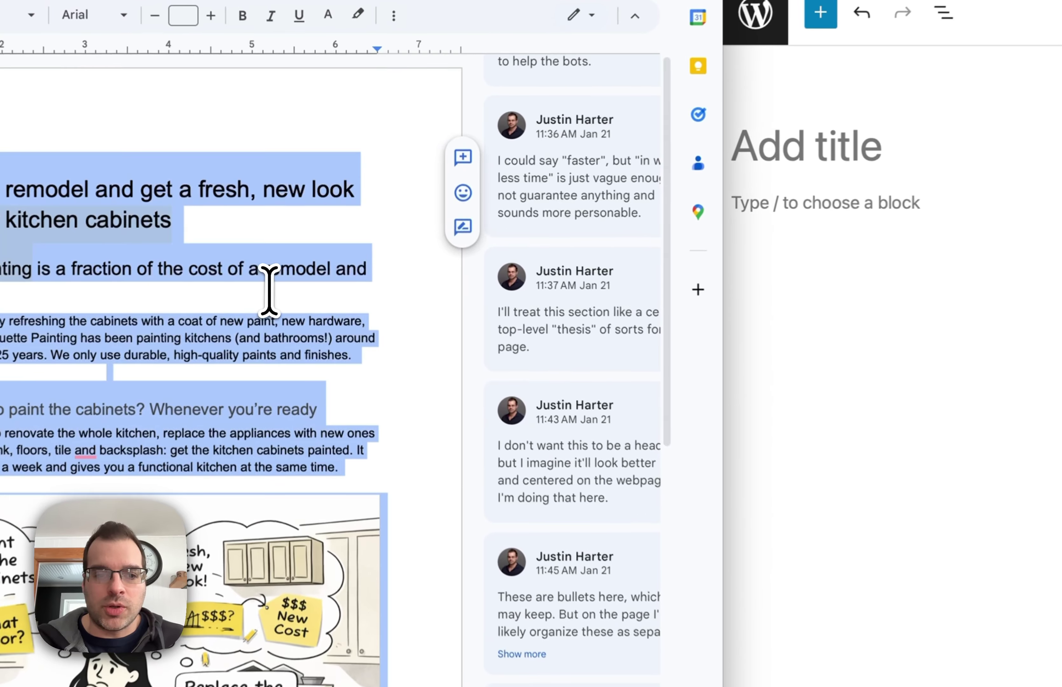
left_click(303, 234)
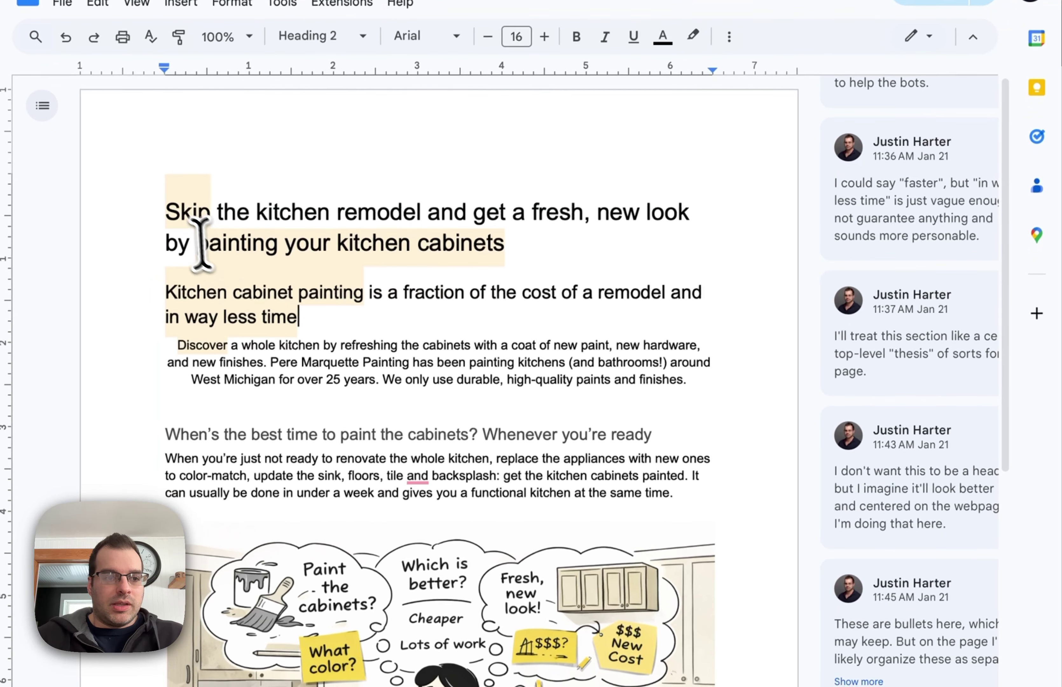
Step: Review the Google Docs draft from the opening headings to the FAQs, including the four-cell table under "Plus"
scroll(540, 467, "down", 15)
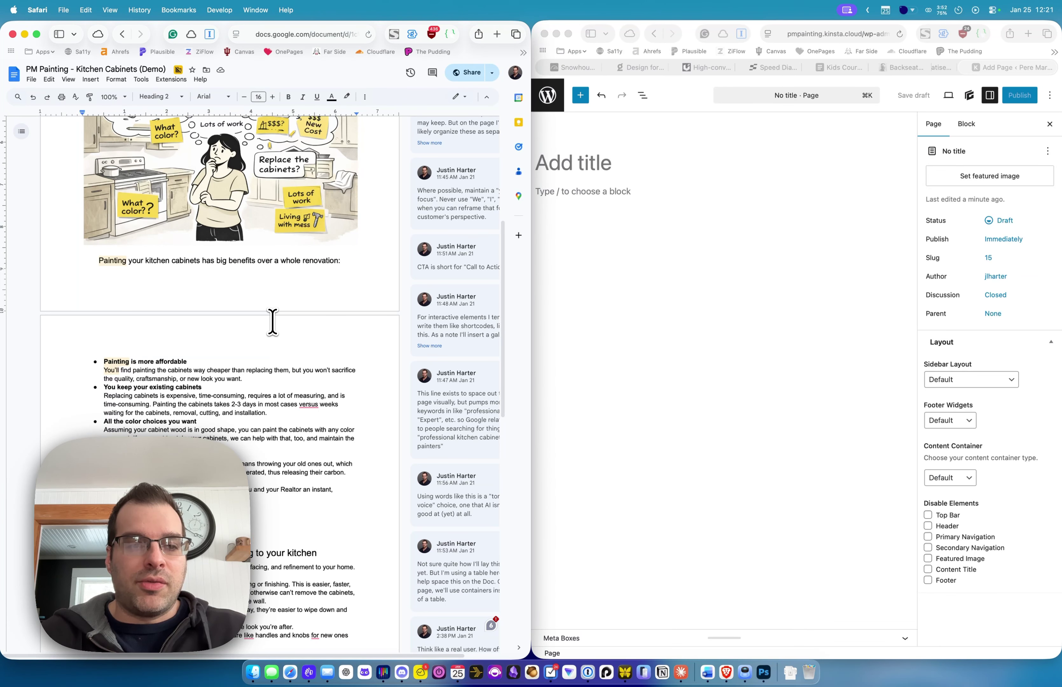
scroll(271, 321, "up", 5)
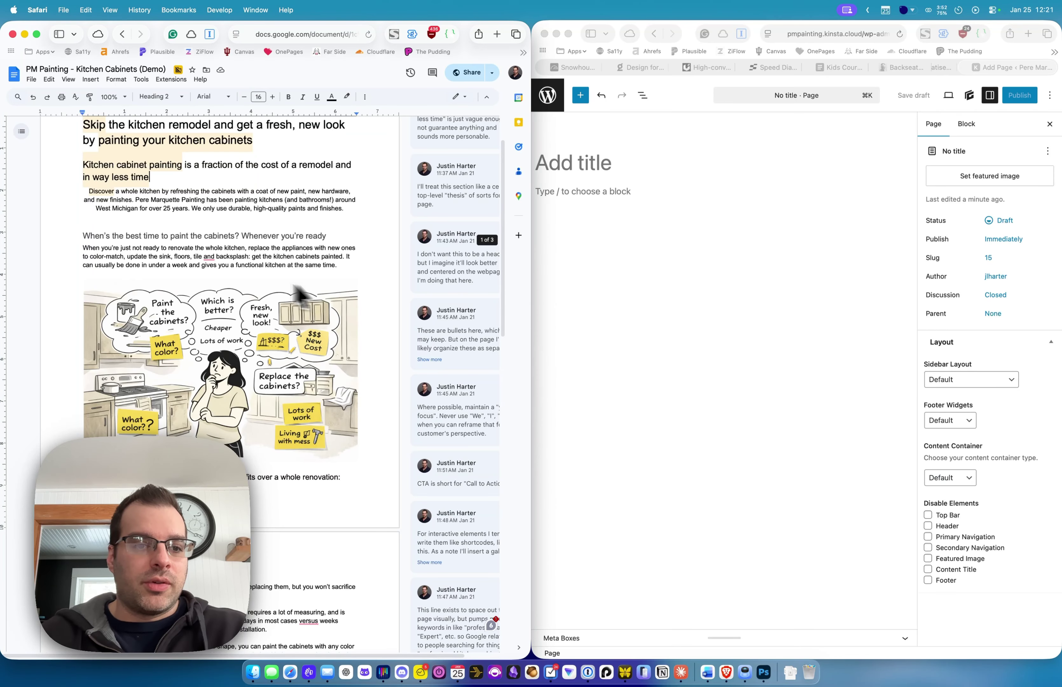
scroll(231, 368, "down", 15)
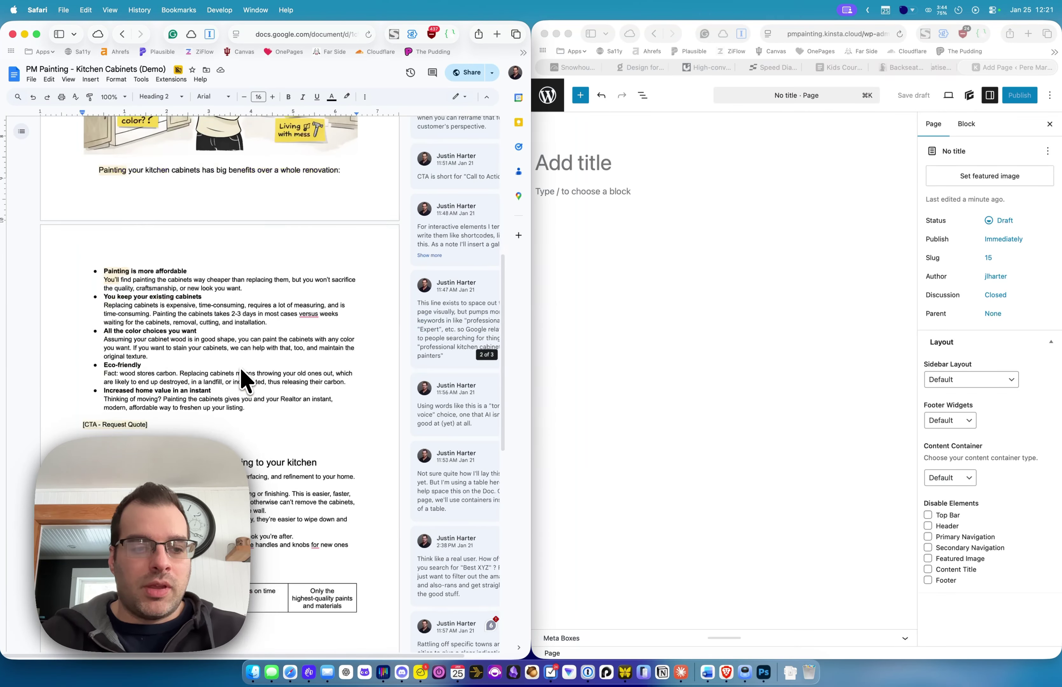
scroll(242, 370, "down", 10)
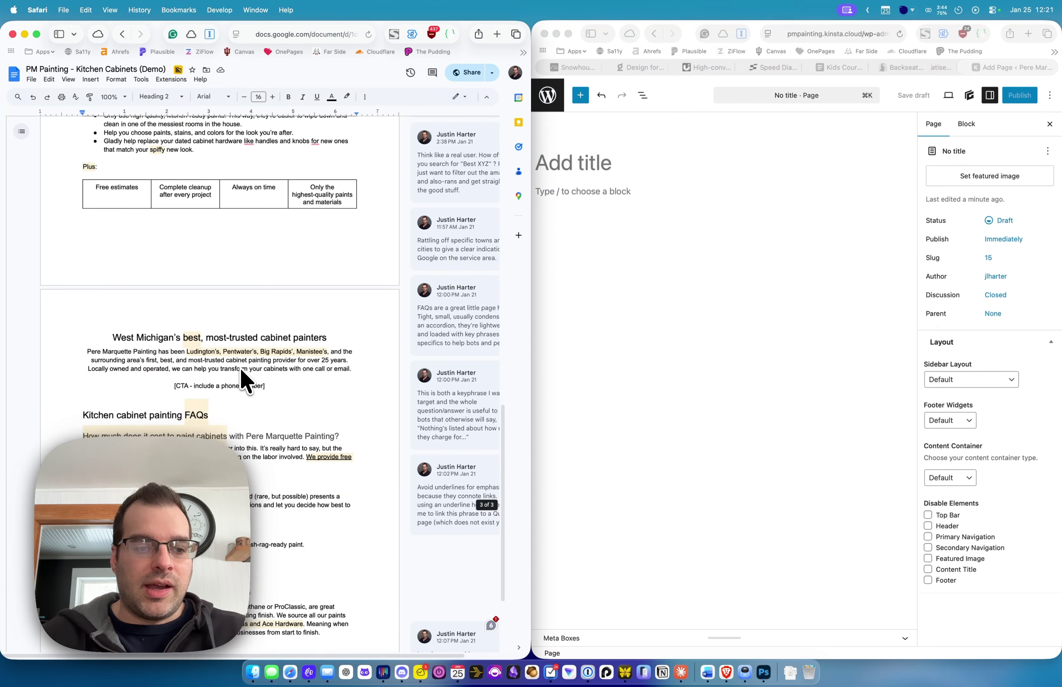
scroll(242, 370, "up", 10)
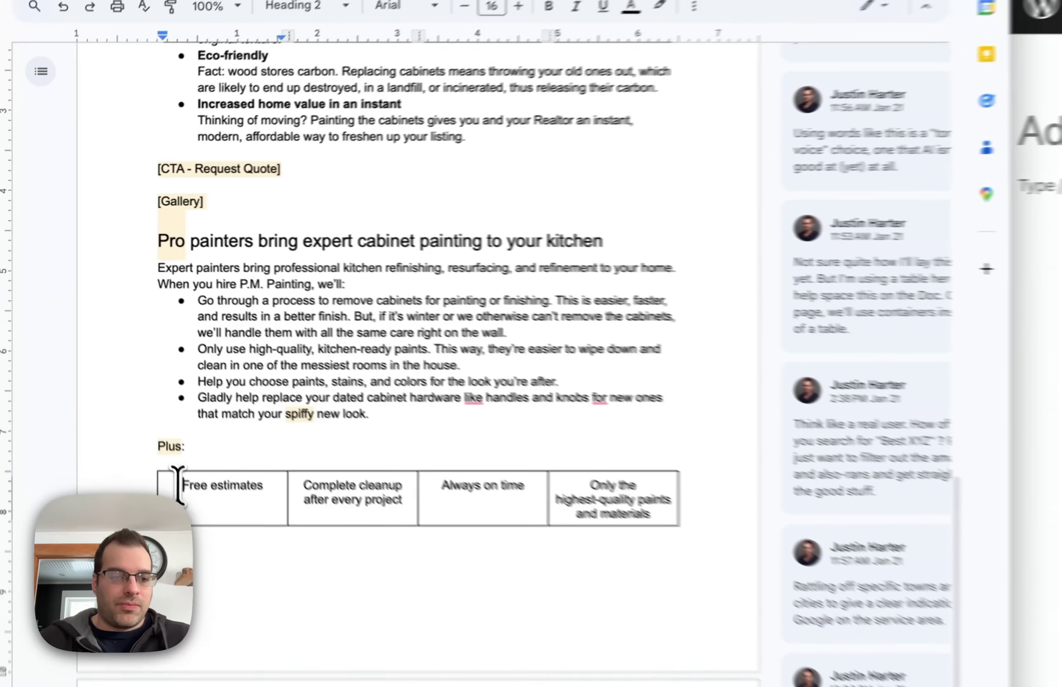
left_click_drag(85, 350, 333, 350)
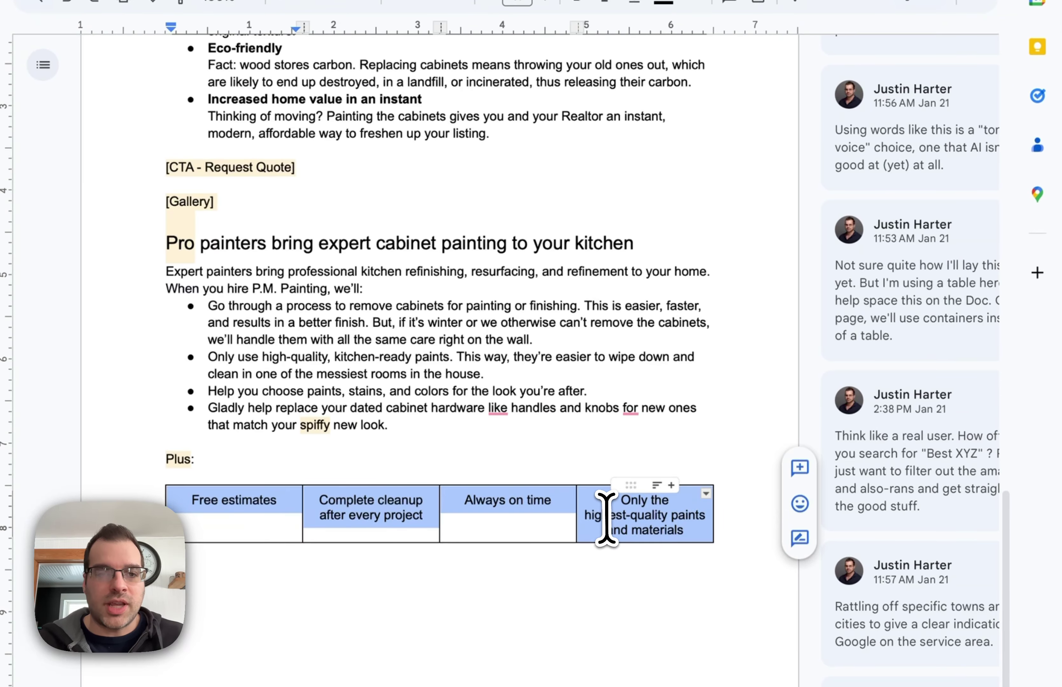
left_click(387, 346)
scroll(398, 339, "up", 15)
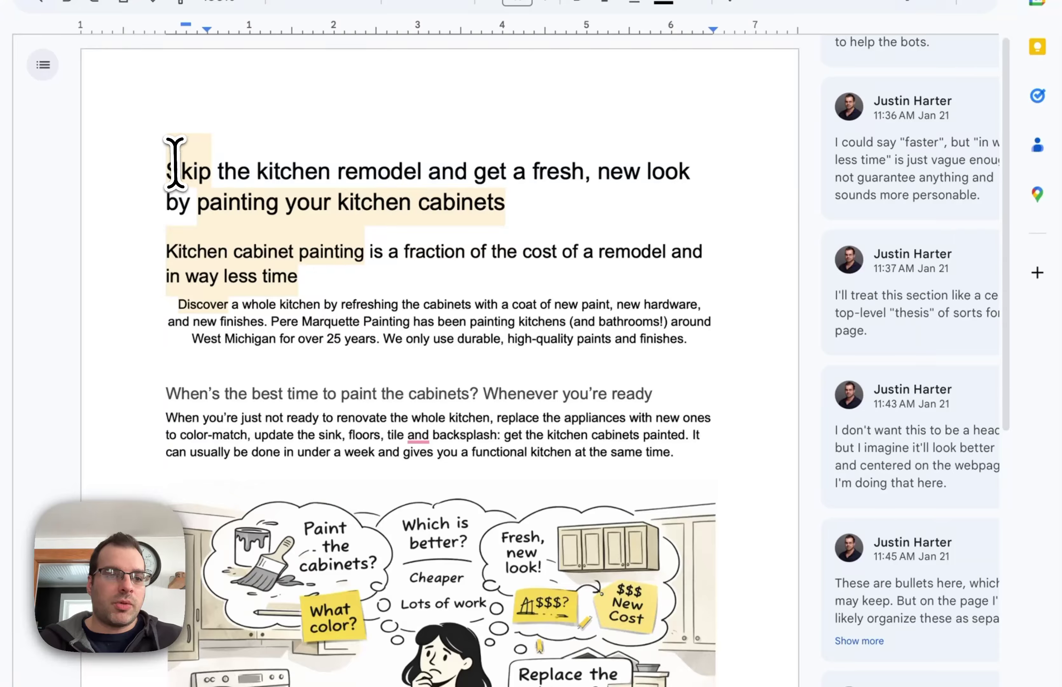
Step: Copy the draft's main heading, subheading and intro paragraph from Google Docs and paste them into the WordPress page's title
left_click_drag(174, 163, 701, 289)
key("super+c")
scroll(701, 289, "down", 3)
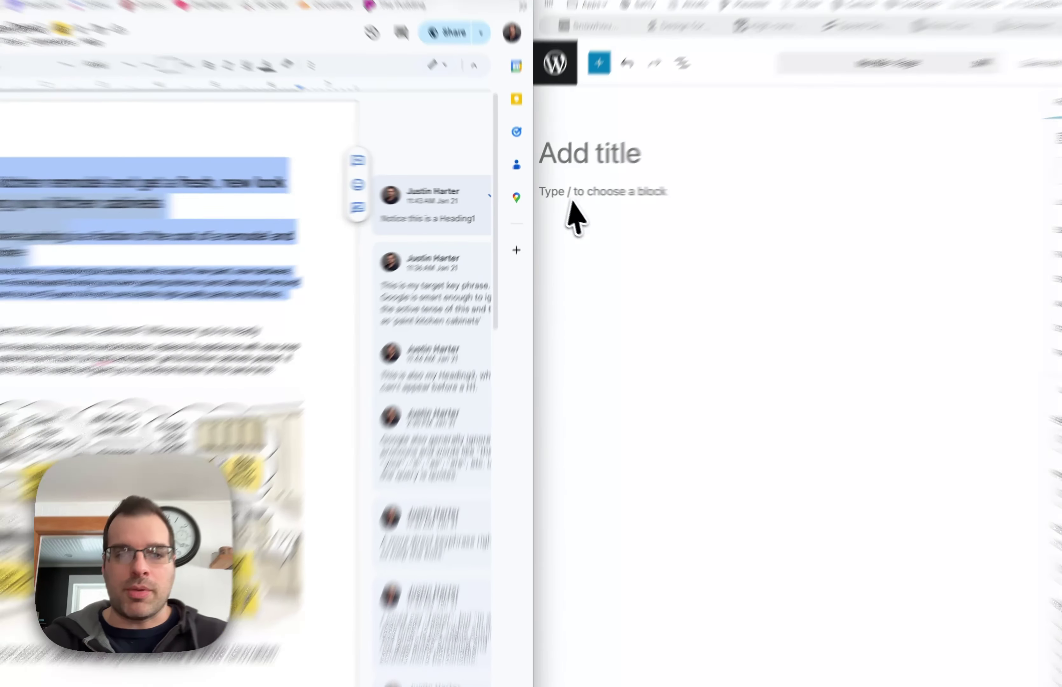
left_click(589, 166)
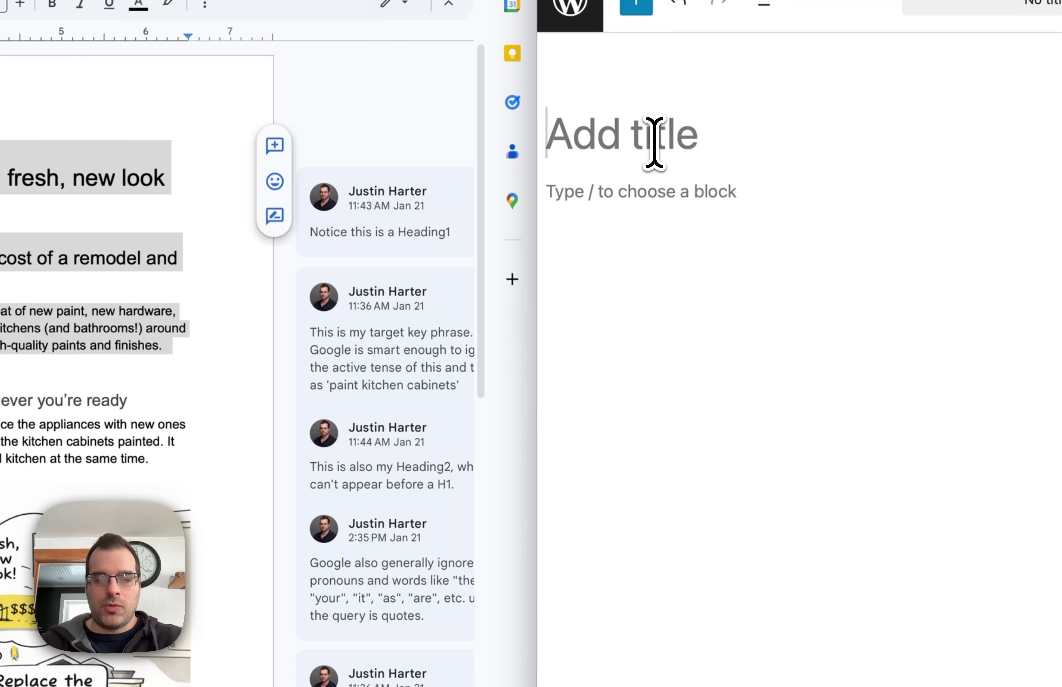
key("super+v")
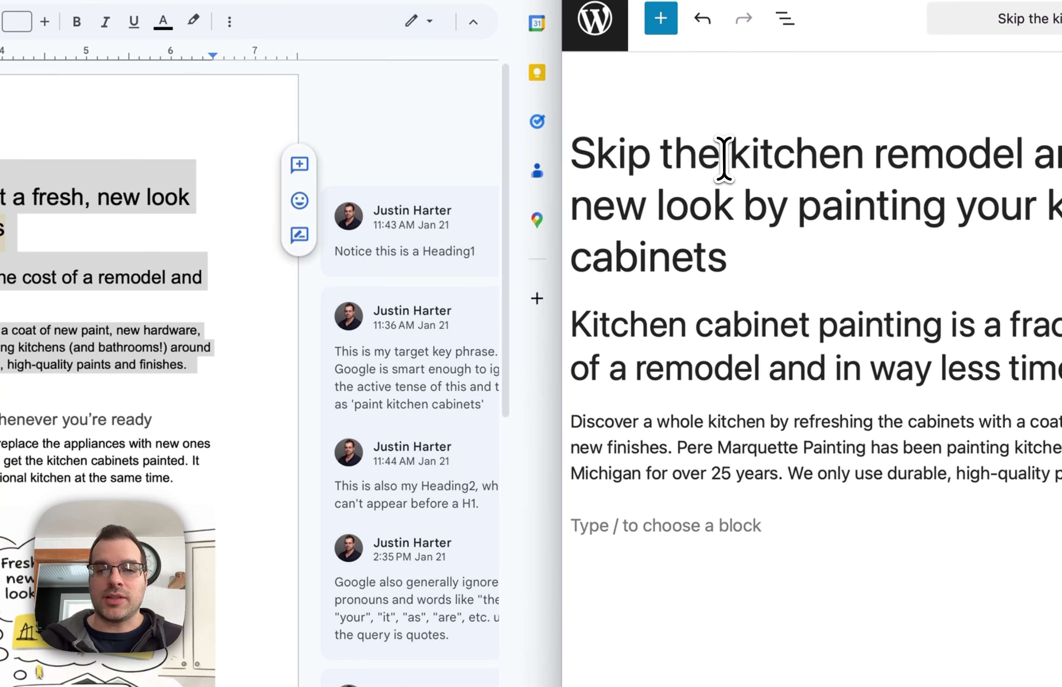
Step: Check the pasted title, heading and paragraph blocks, and widen the WordPress window
left_click_drag(621, 147, 694, 324)
left_click(695, 325)
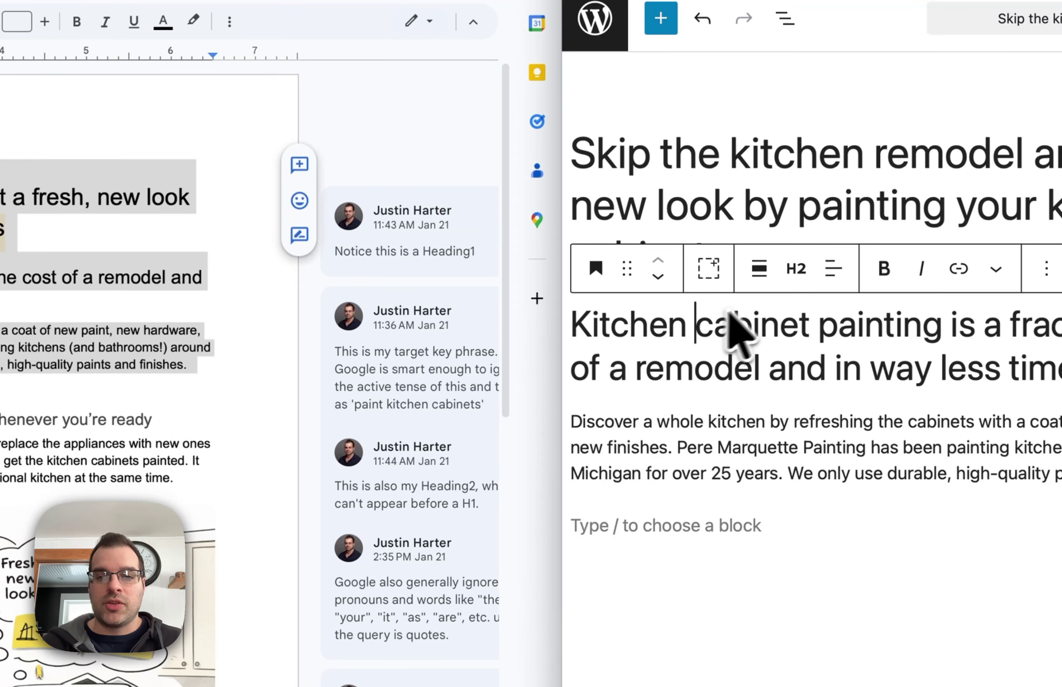
left_click(694, 421)
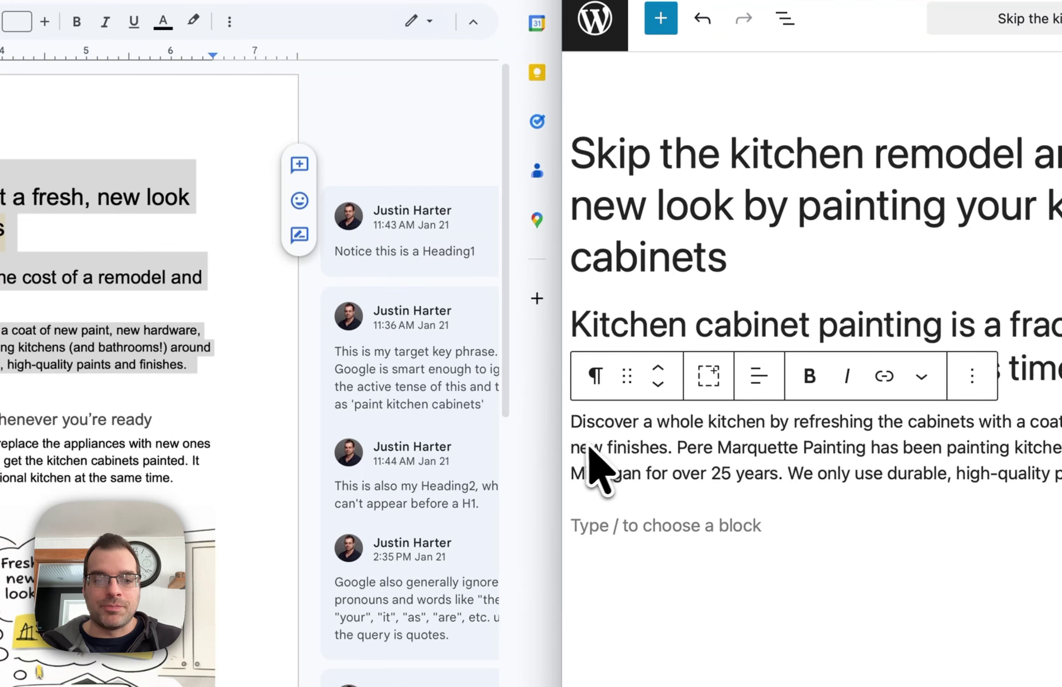
left_click_drag(560, 448, 265, 462)
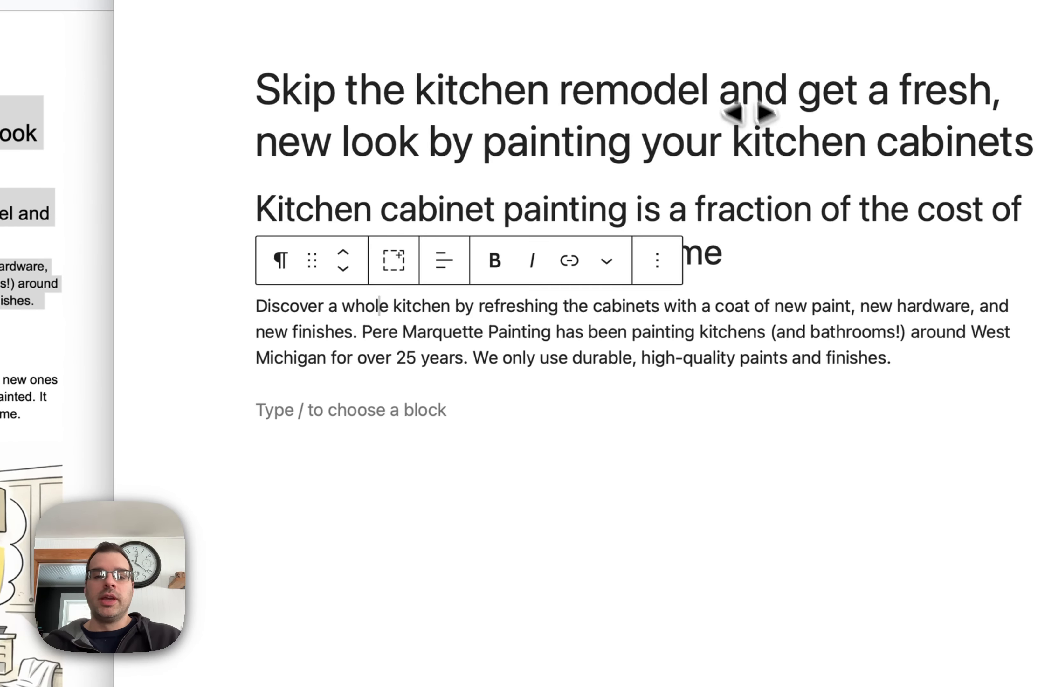
left_click(858, 135)
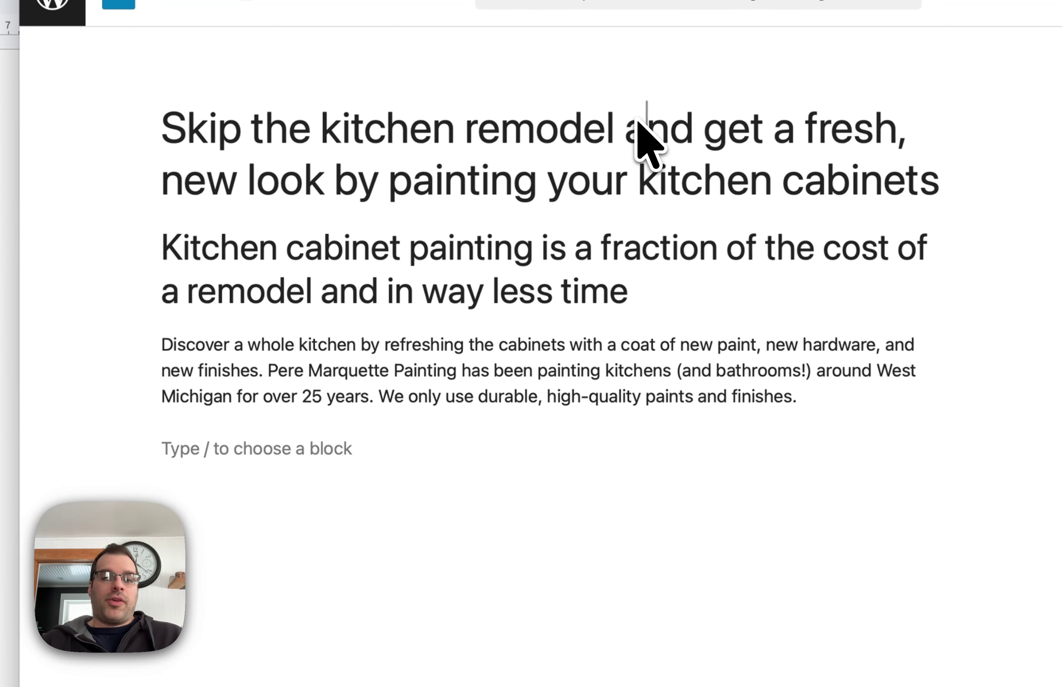
Step: Center-align the H2 heading "Kitchen cabinet painting is a fraction of the cost of a remodel and in way less time"
left_click(563, 281)
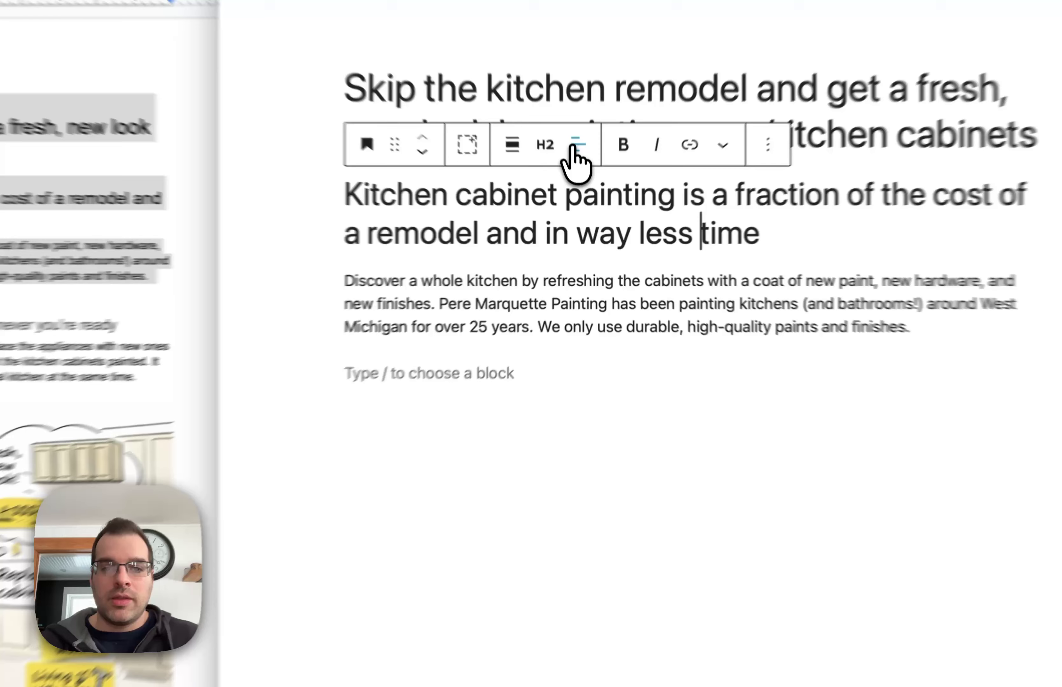
left_click(585, 195)
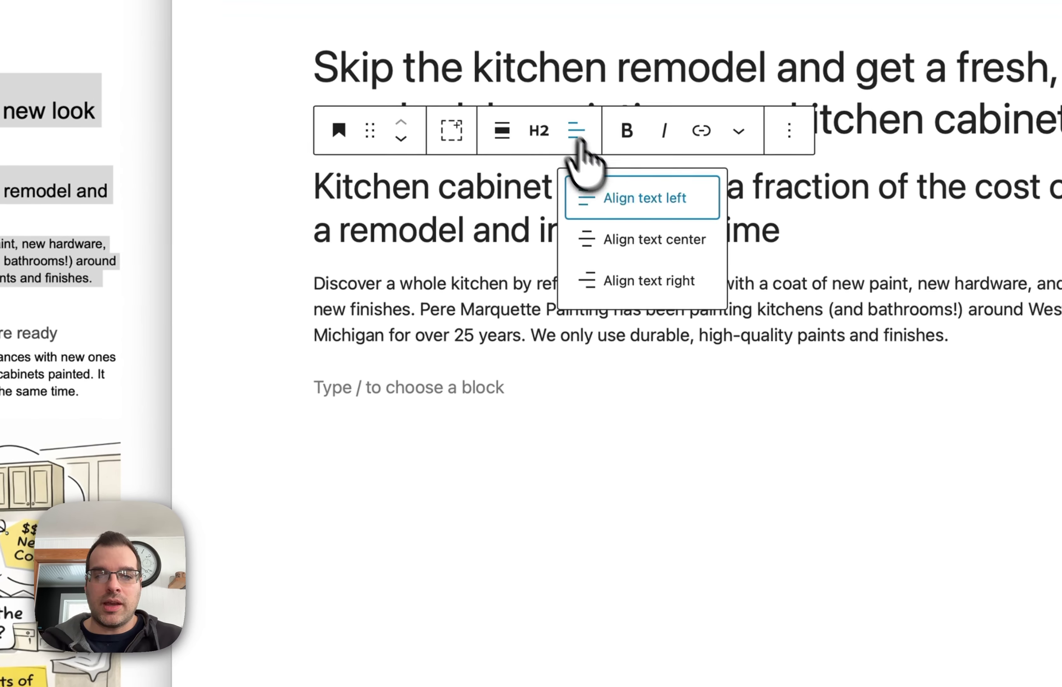
left_click(618, 240)
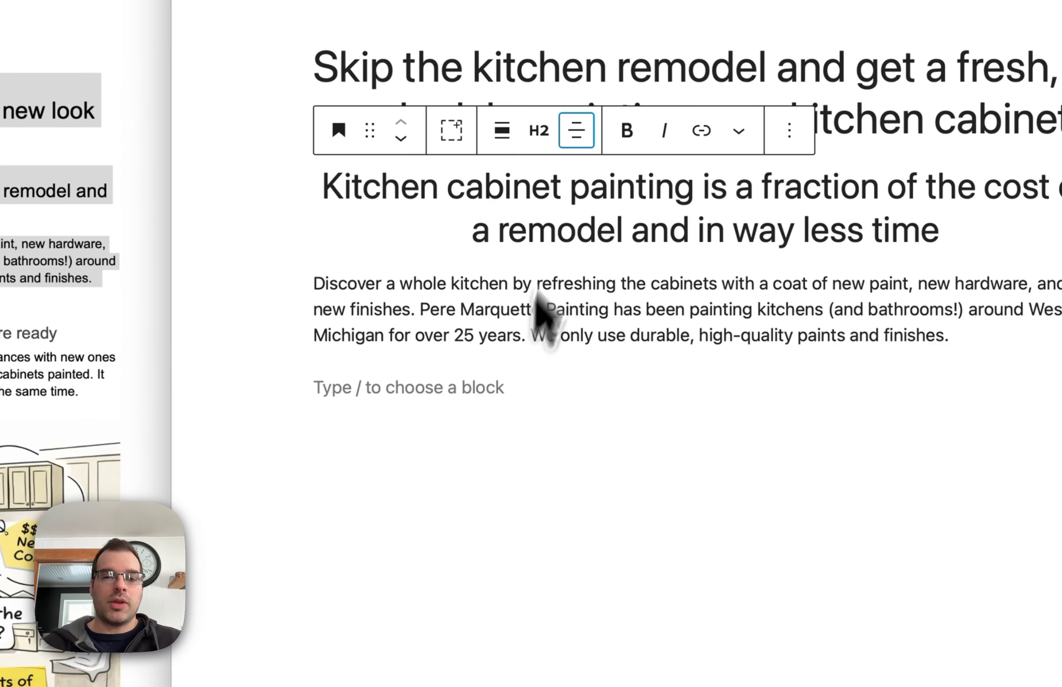
left_click(605, 211)
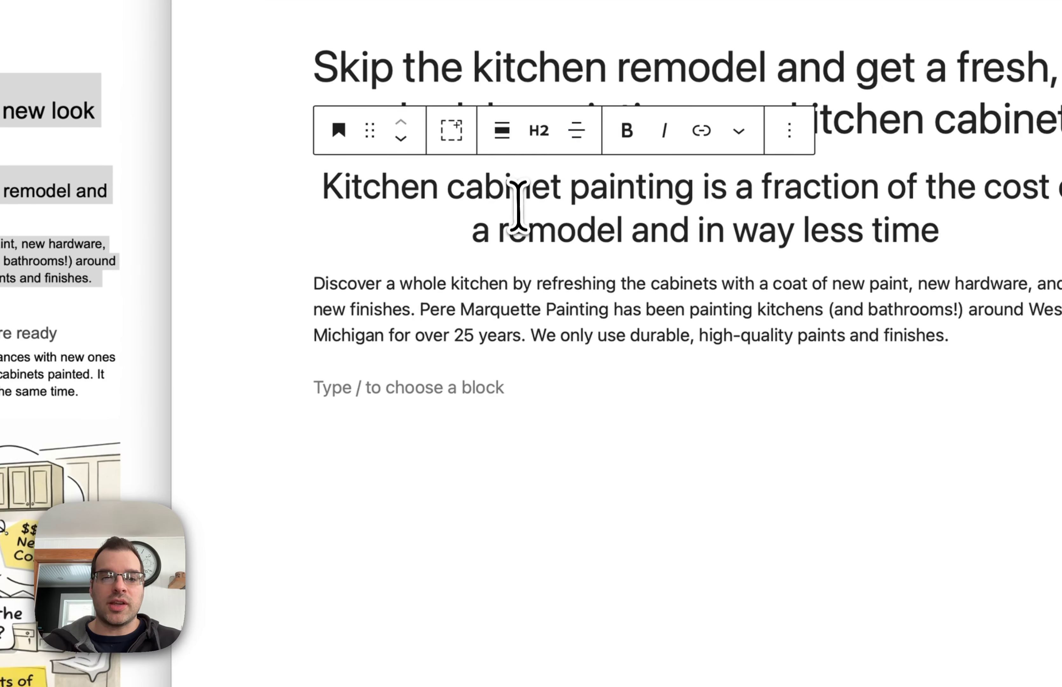
left_click(577, 131)
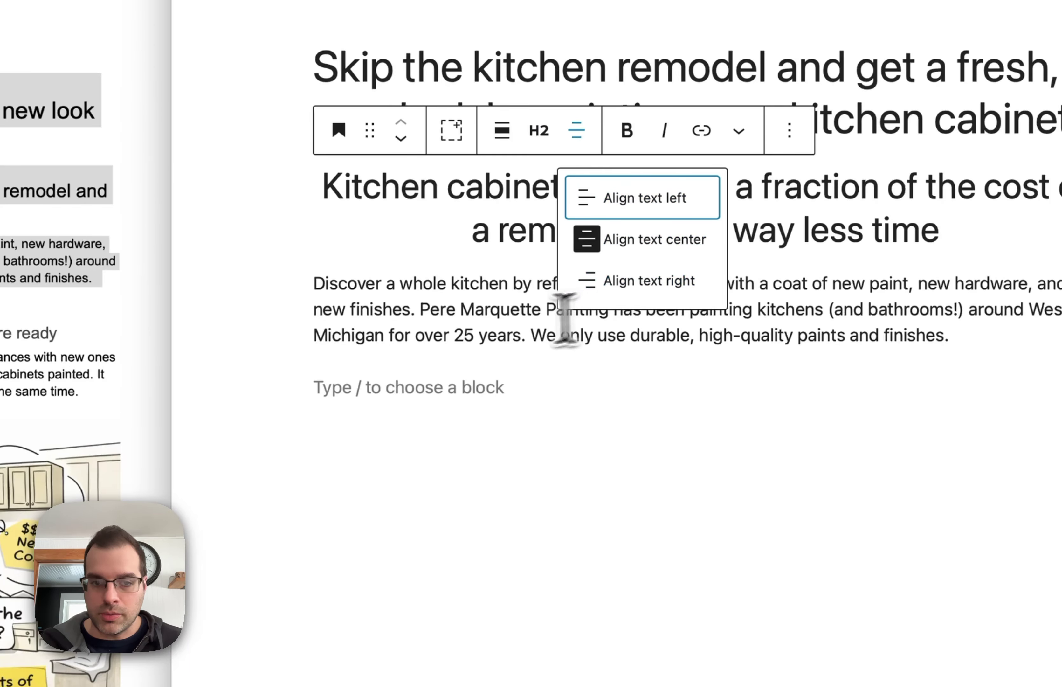
left_click(498, 308)
Step: Replace the intro paragraph below the H2 heading with a Container block that holds an inner container
triple_click(621, 309)
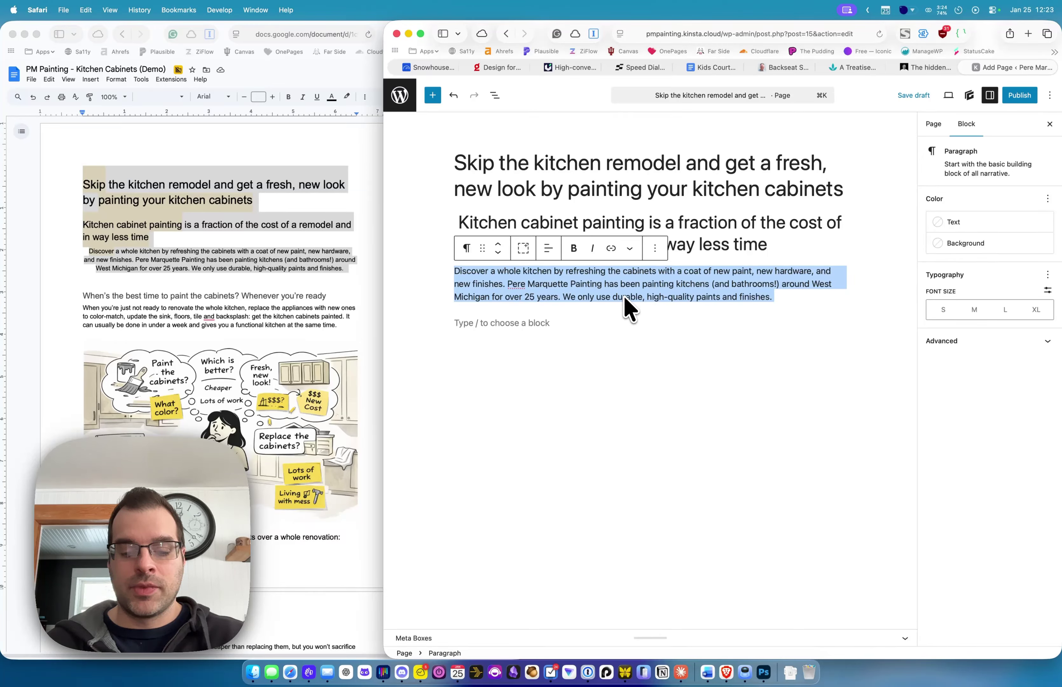
key("BackSpace")
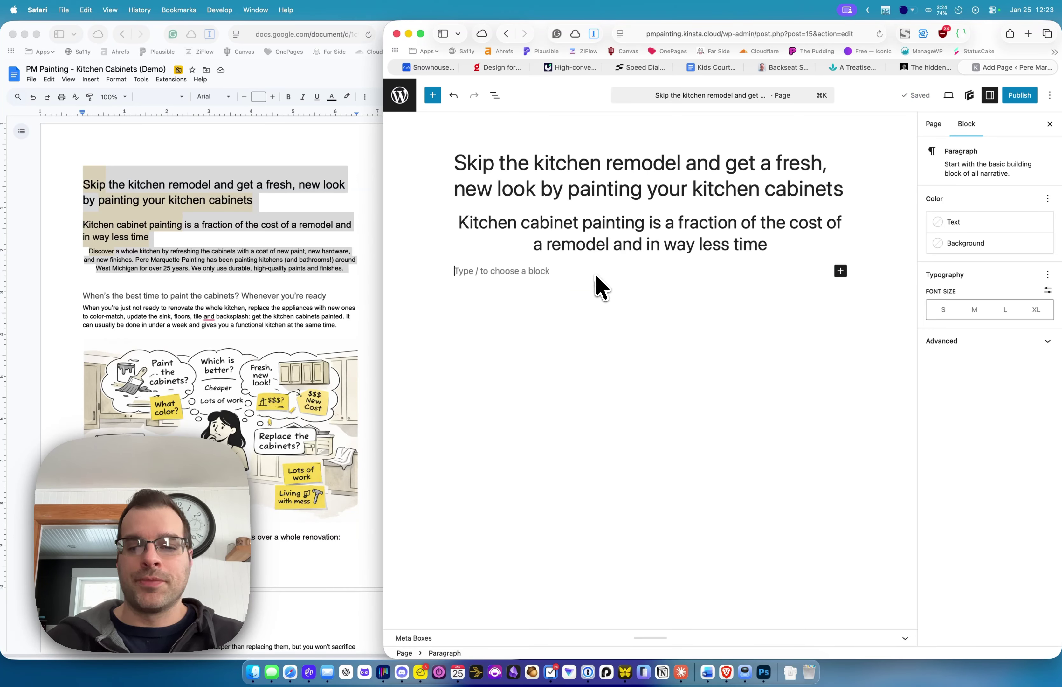
type("/")
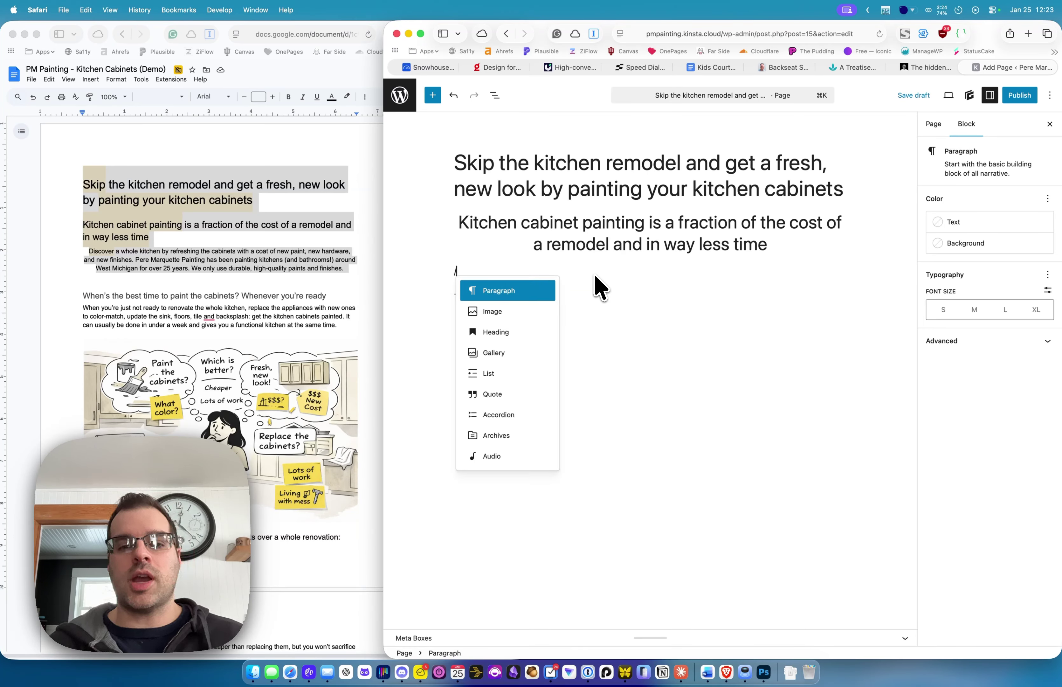
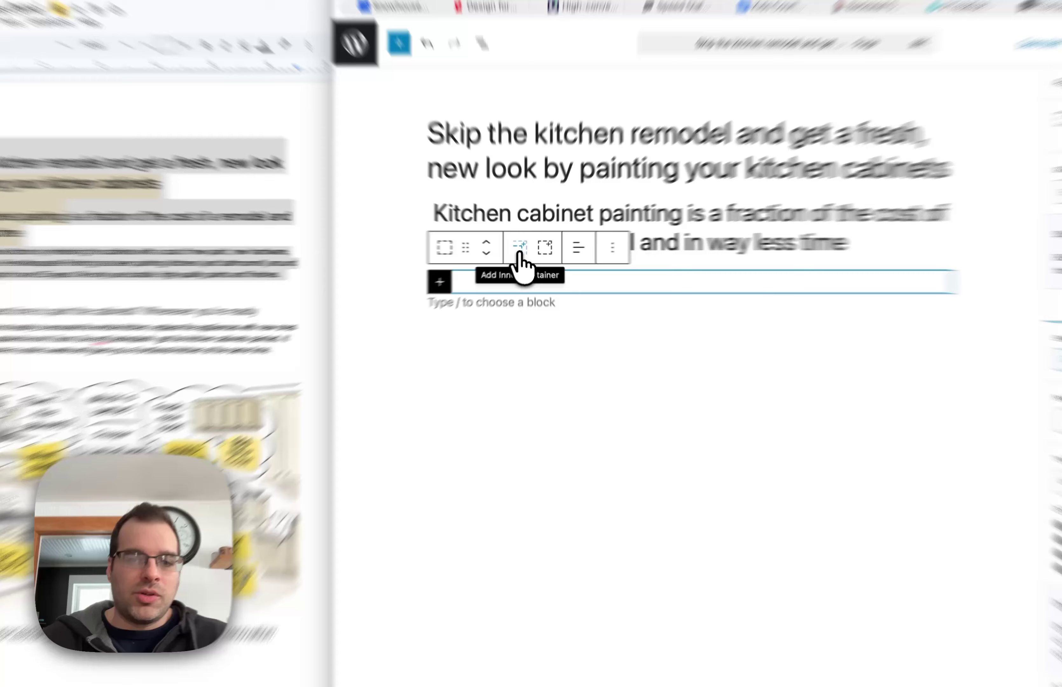
left_click(522, 250)
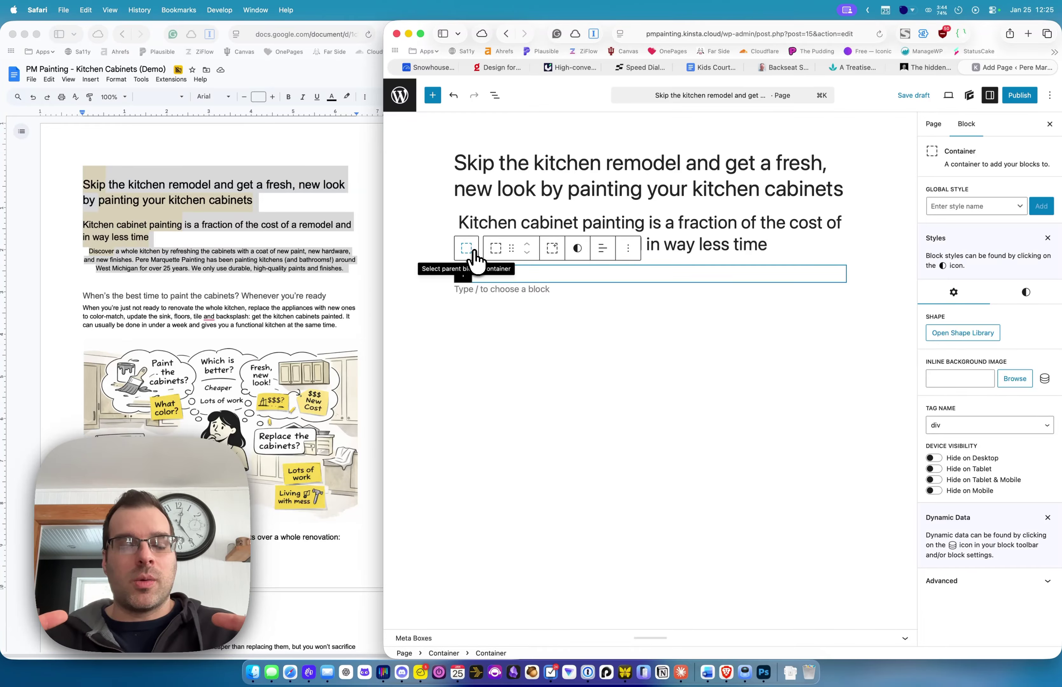
Step: Select the outer container and set its top and bottom padding to 25 px for all screens
left_click(473, 252)
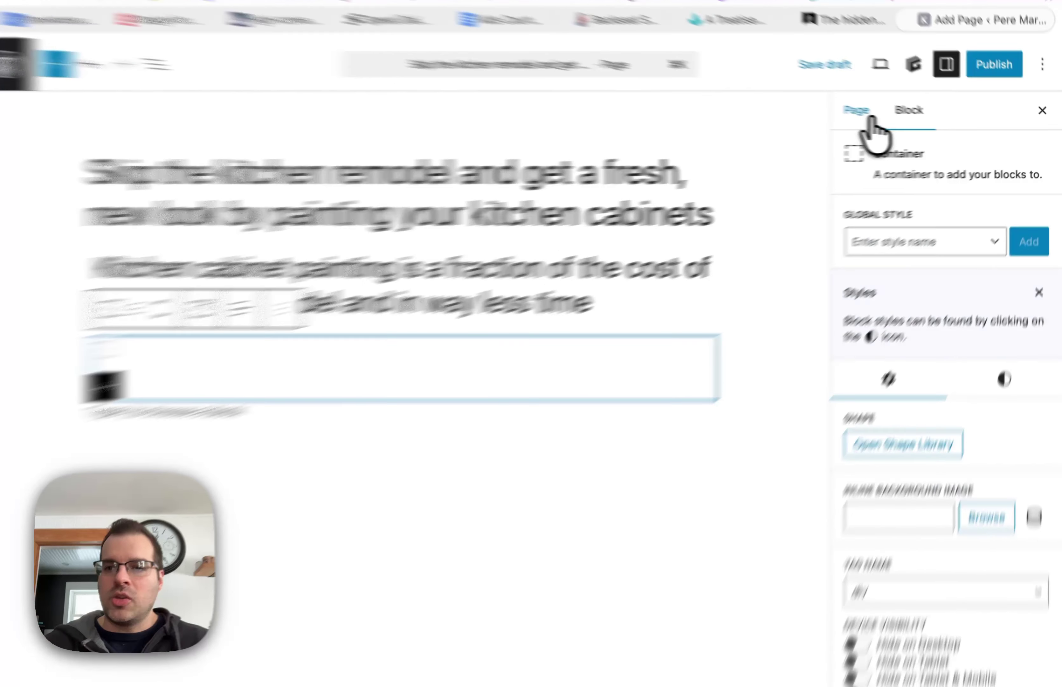
left_click(939, 127)
left_click(868, 115)
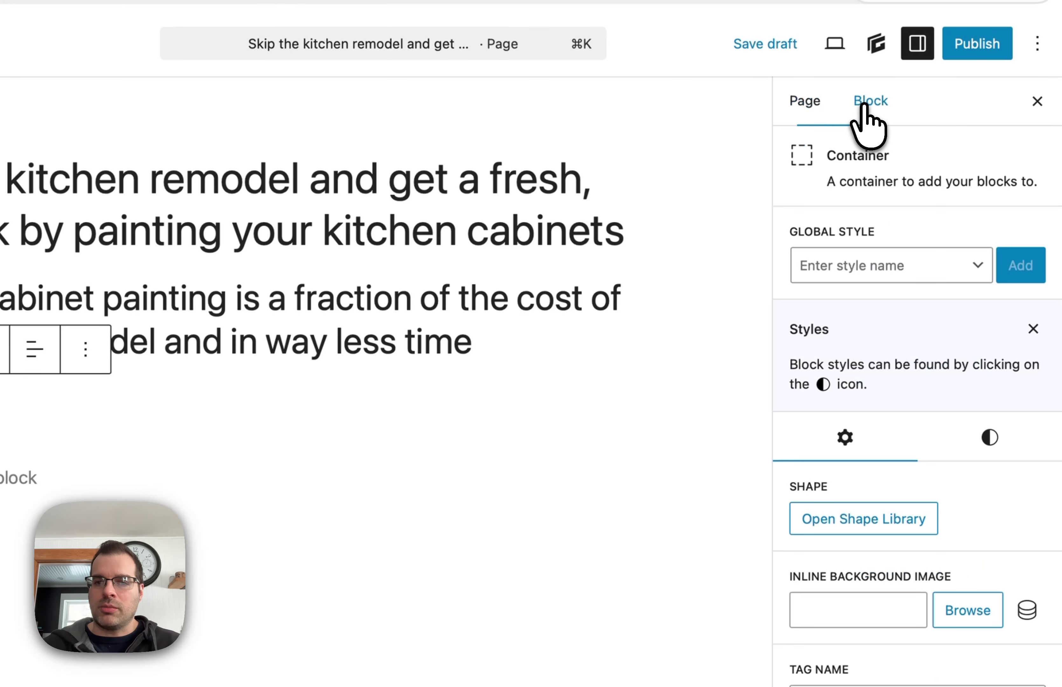
left_click(992, 437)
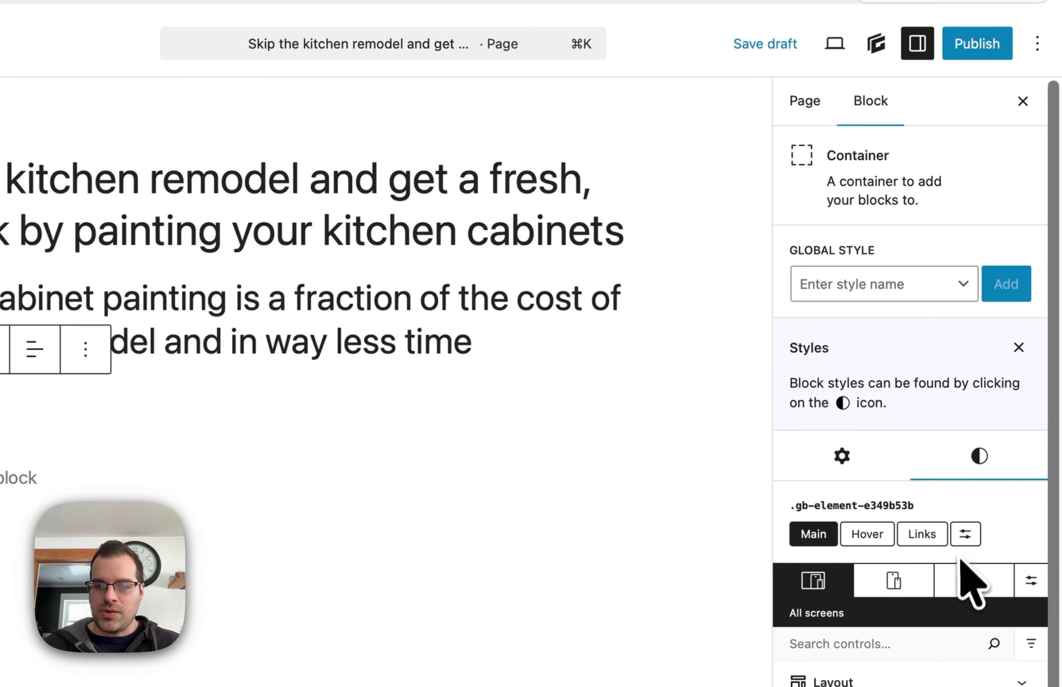
scroll(961, 573, "down", 2)
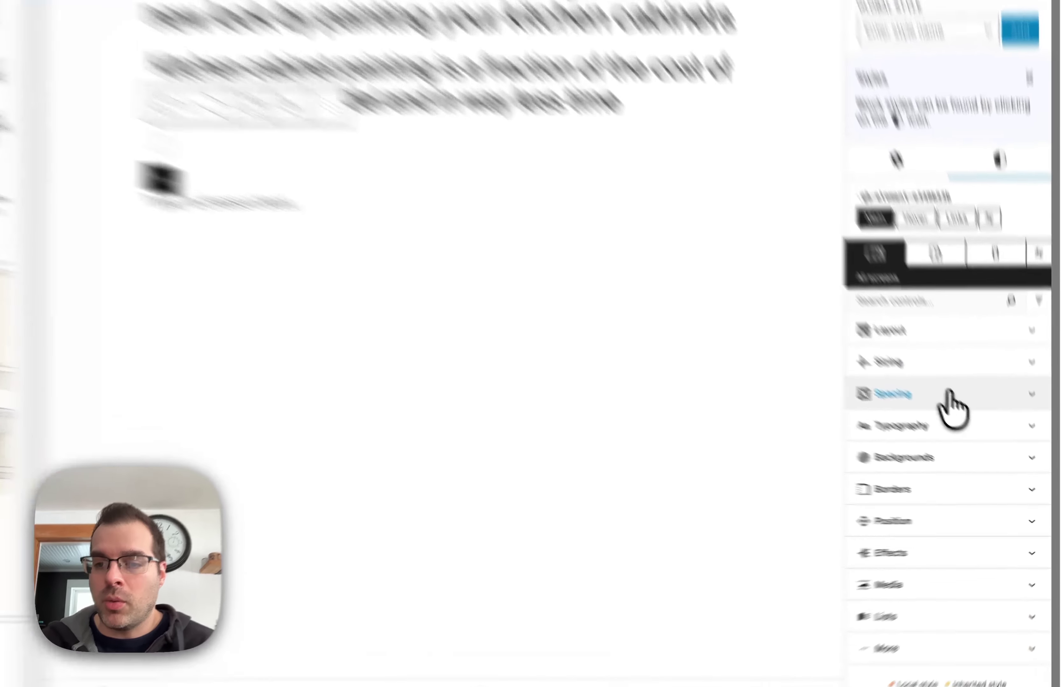
left_click(949, 392)
scroll(914, 361, "down", 5)
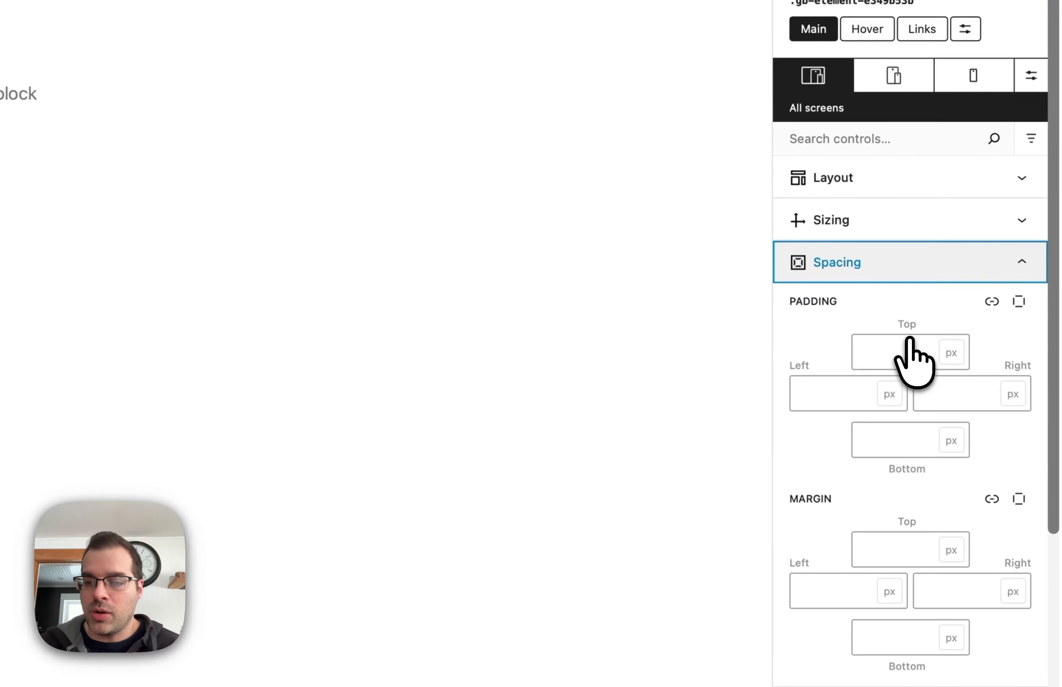
scroll(910, 342, "down", 1)
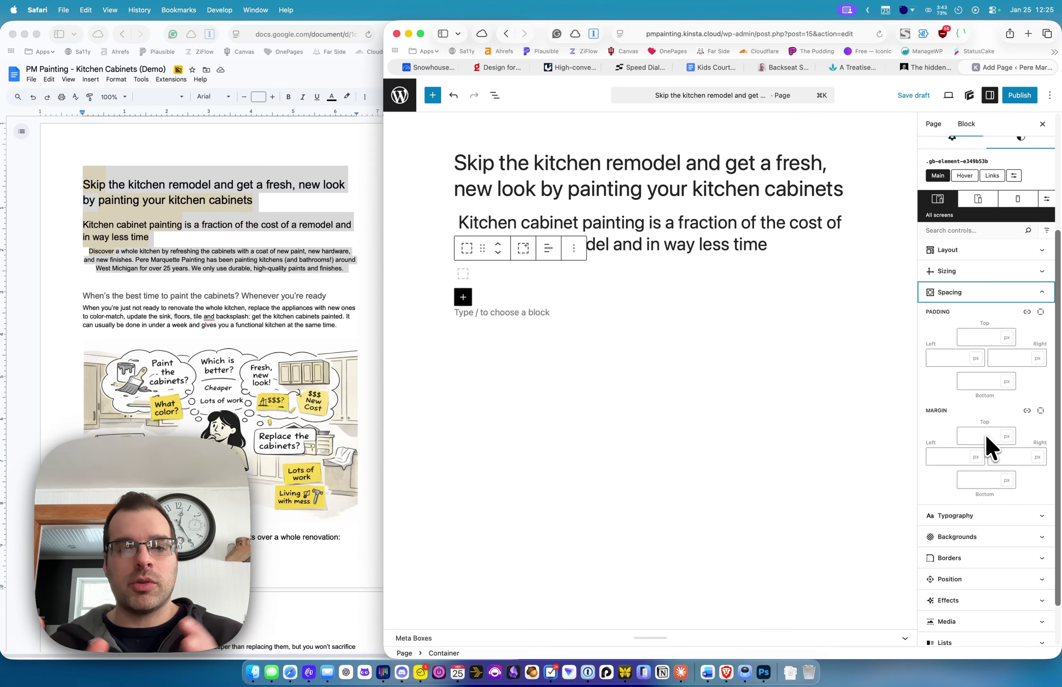
left_click(983, 340)
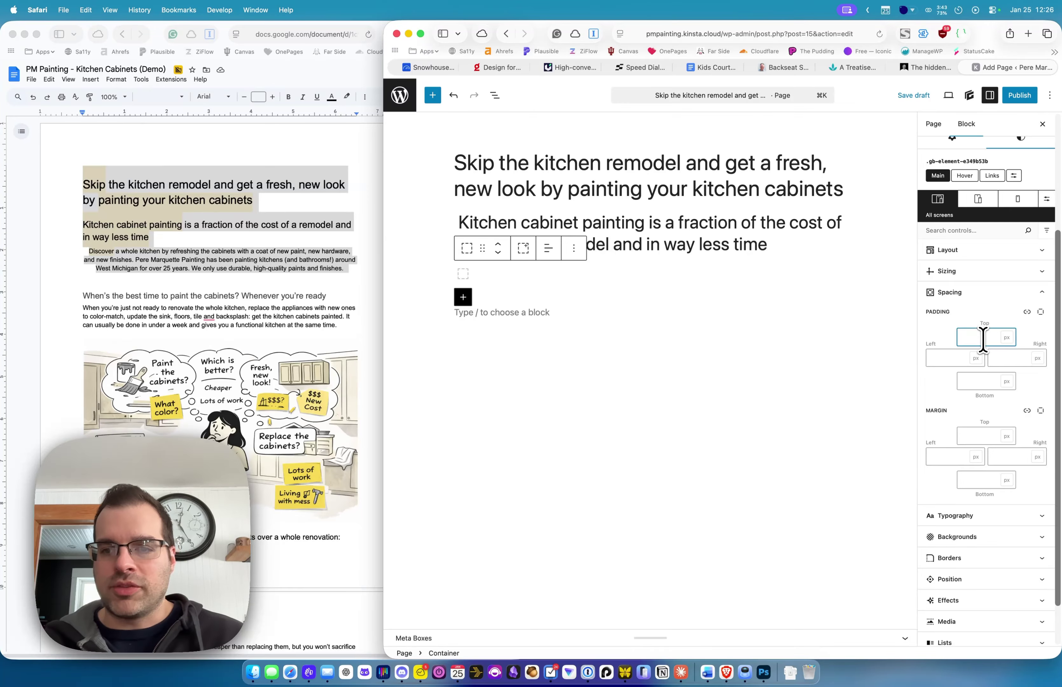
type("25")
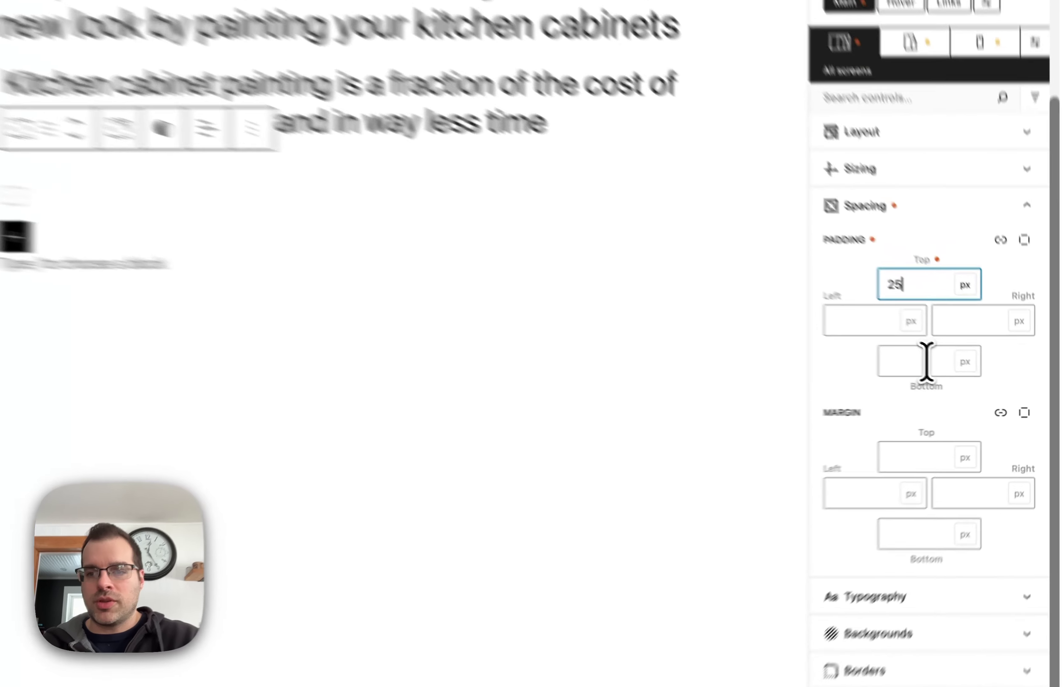
left_click(985, 380)
type("25")
Step: Set the outer container's left and right padding to 15 px
left_click(841, 313)
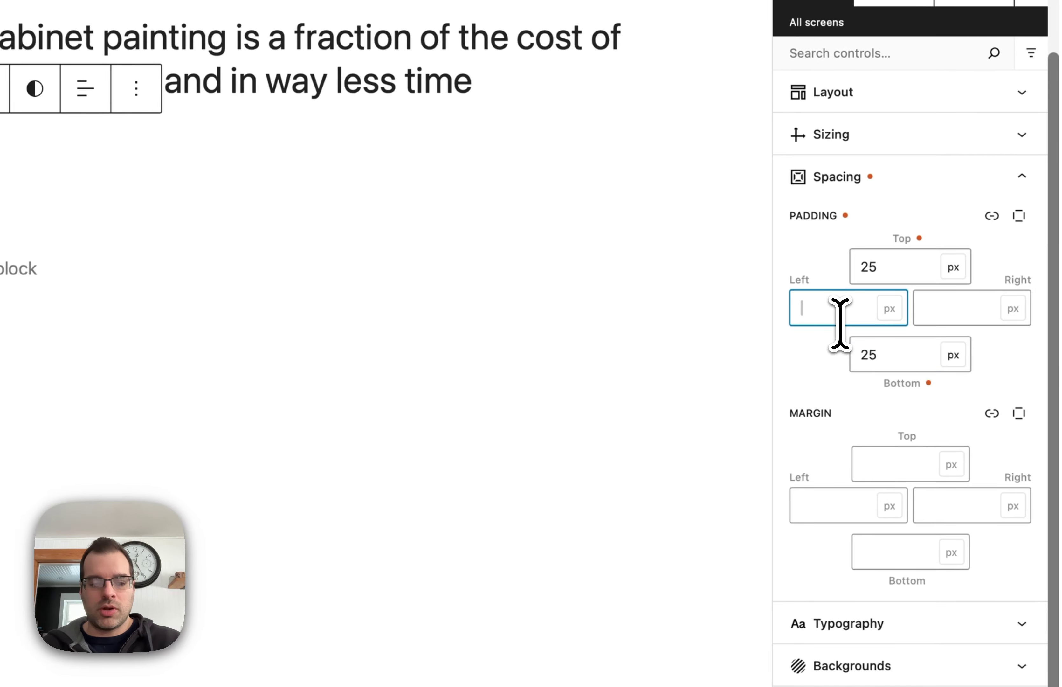
type("15")
left_click(941, 308)
type("15")
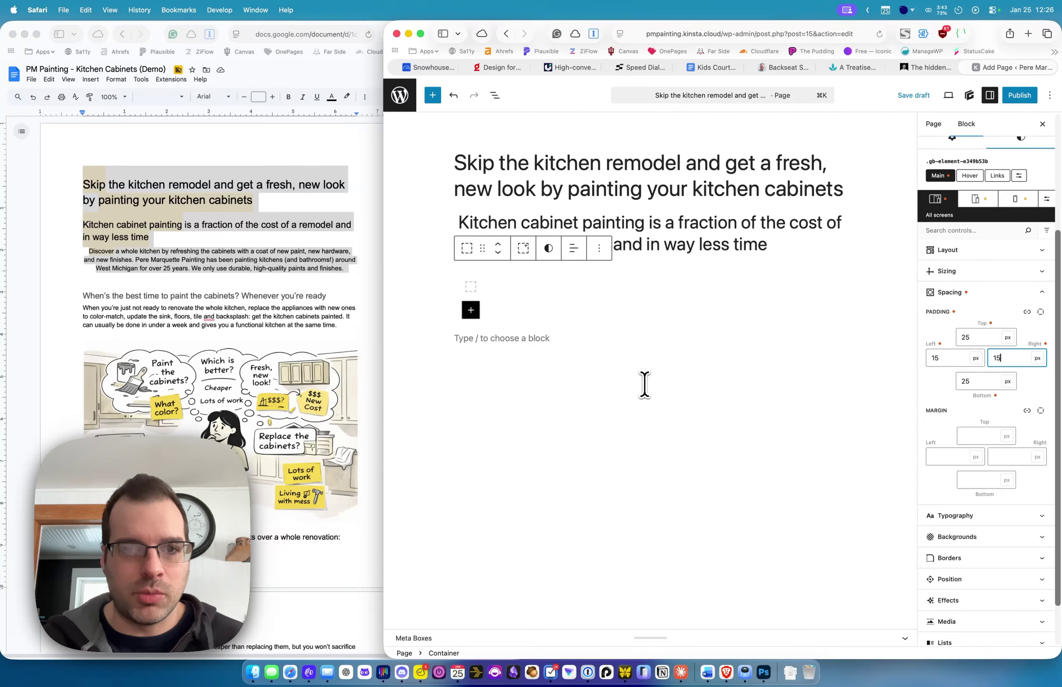
Step: Add a Paragraph block to the inner container and fill it with the intro text beginning "Discover a whole kitchen by refreshing the cabinets"
left_click(491, 308)
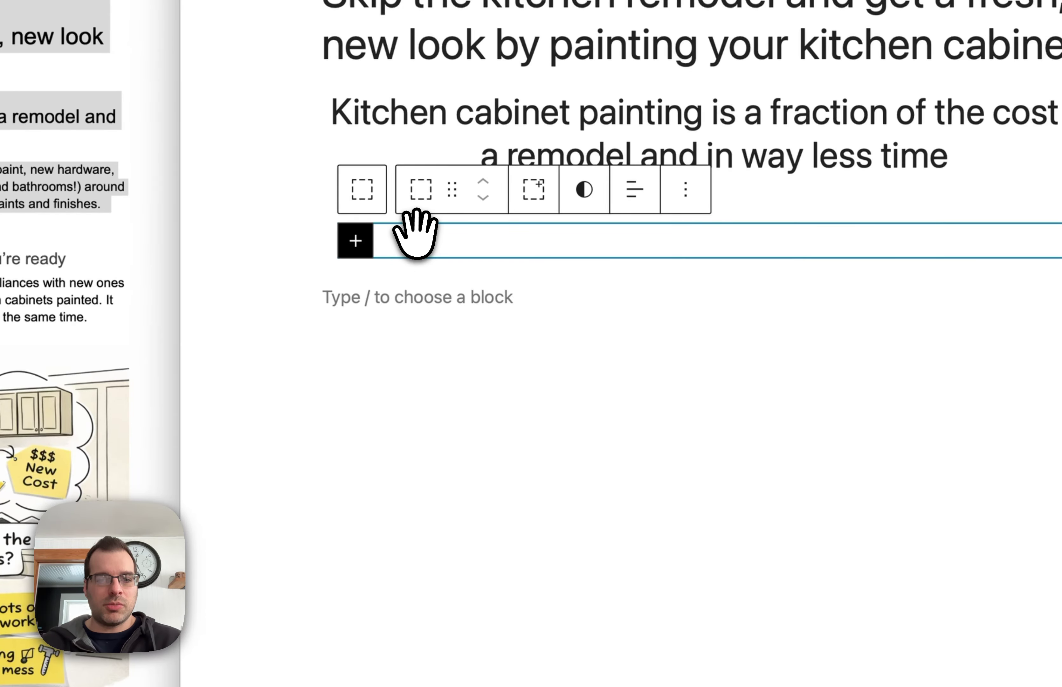
left_click(363, 243)
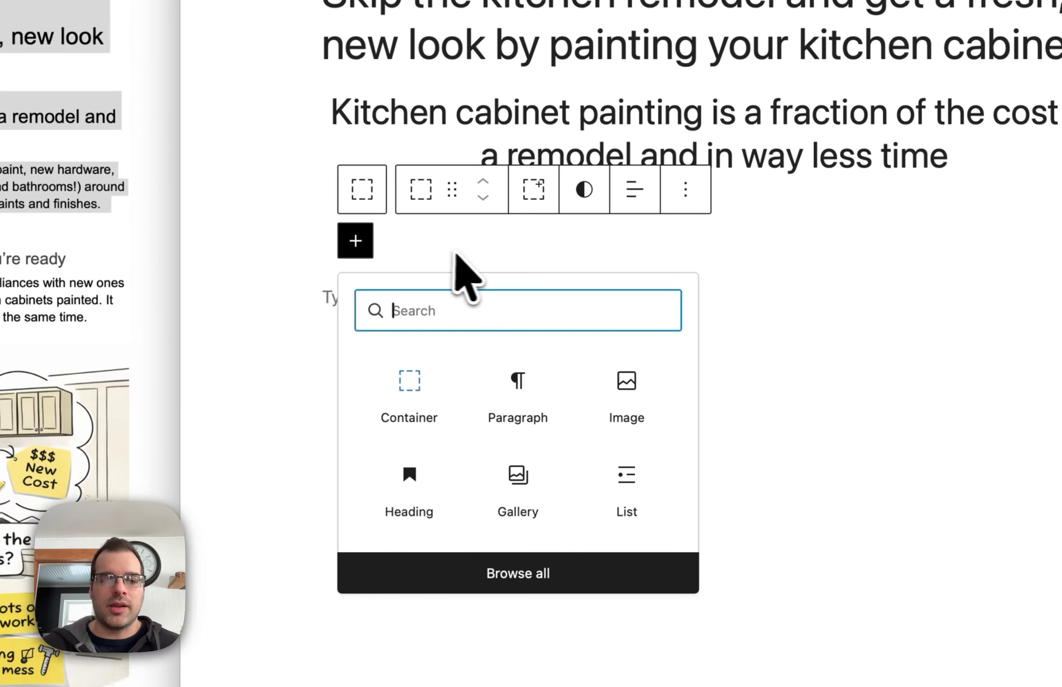
left_click(515, 386)
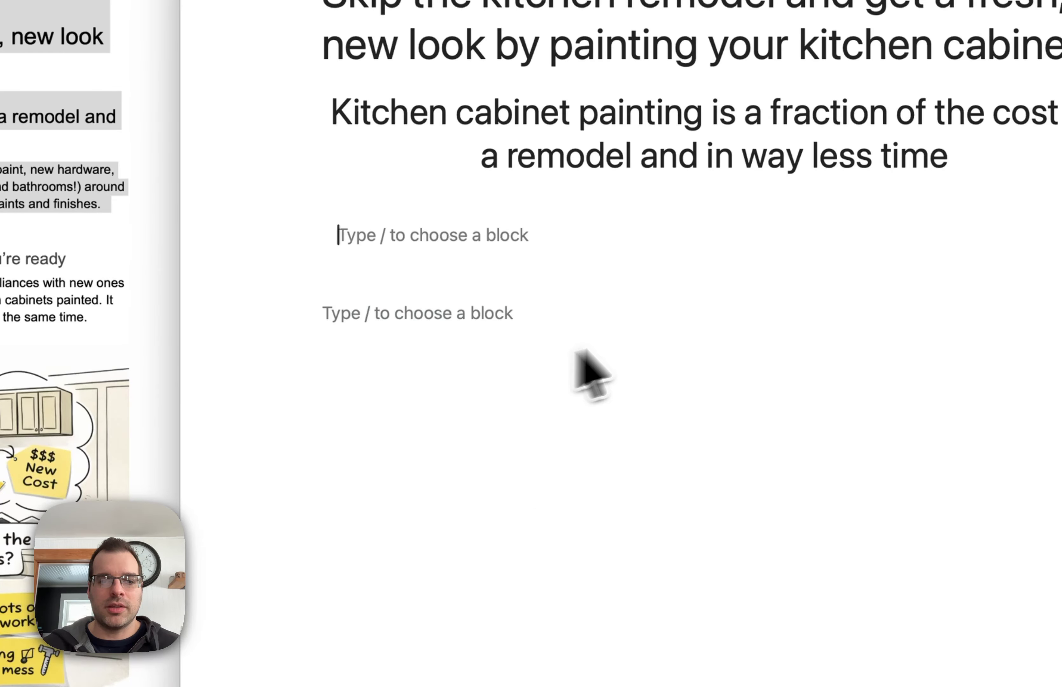
type("Discover a whole kitchen by refreshing the cabinets with a coat of new paint, new hardware, and new finishes. Pere Marquette Painting has been painting kitchens (and bathrooms!) around West Michigan for over 25 years. We only use durable, high-quality paints and finishes.")
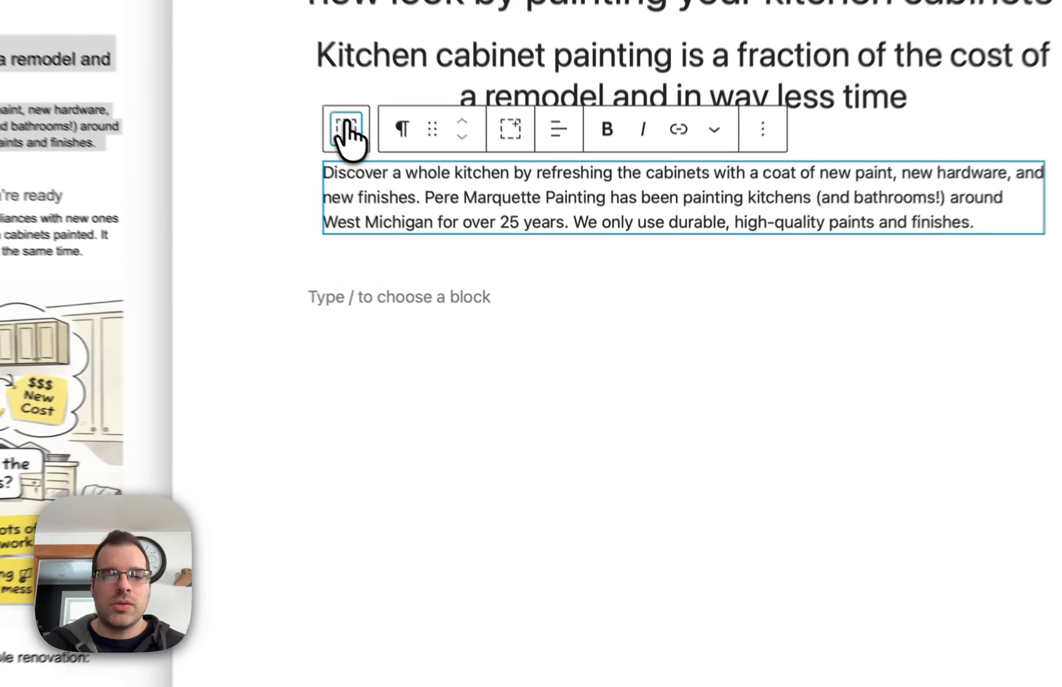
Step: Give the outer container around the intro text a pale yellow background color, #faf9eb
left_click(347, 133)
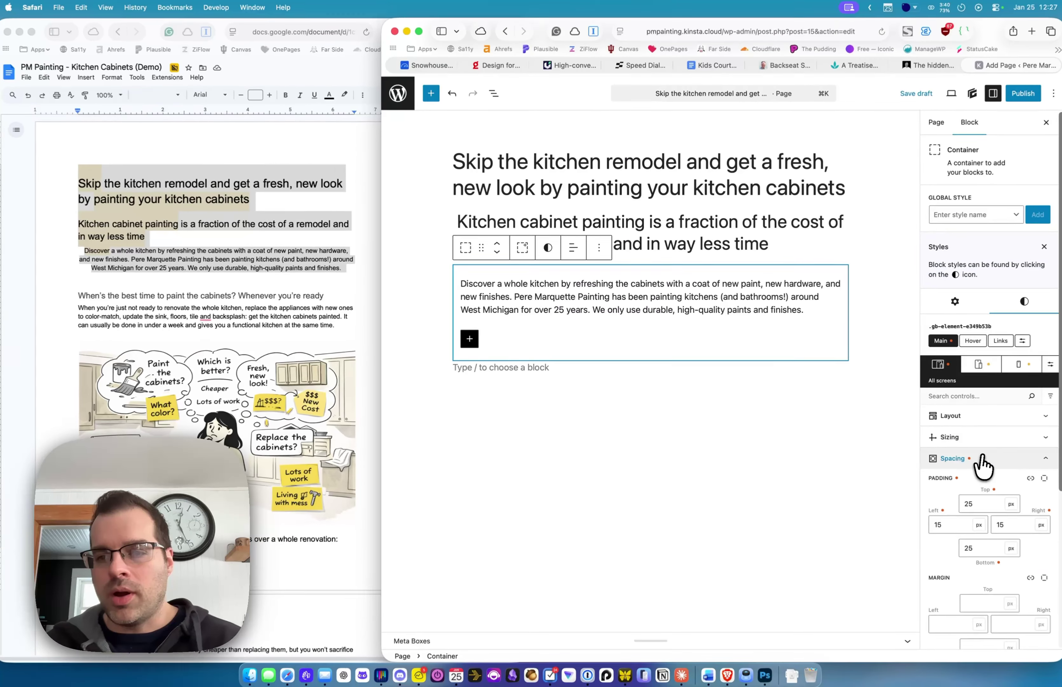
scroll(992, 464, "down", 5)
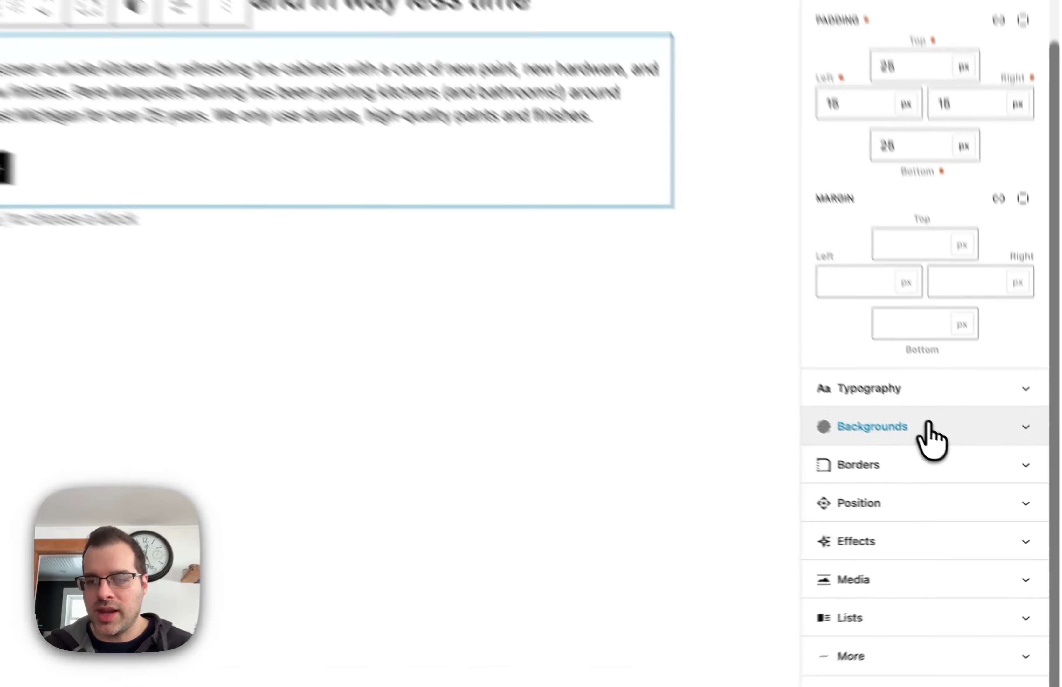
left_click(959, 482)
scroll(915, 404, "down", 2)
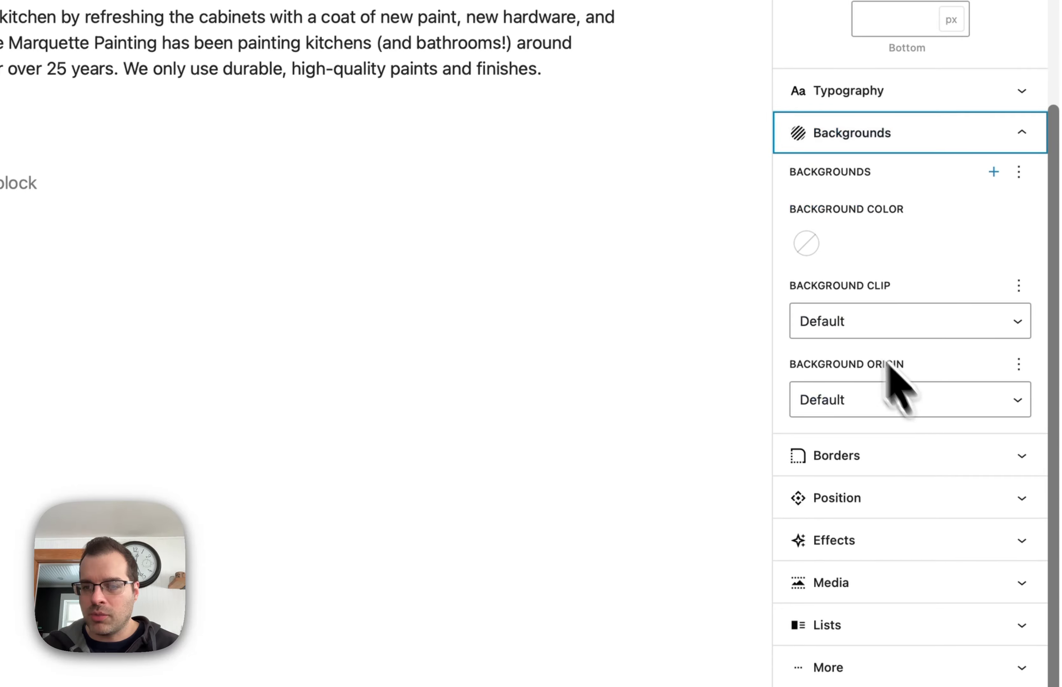
left_click(806, 243)
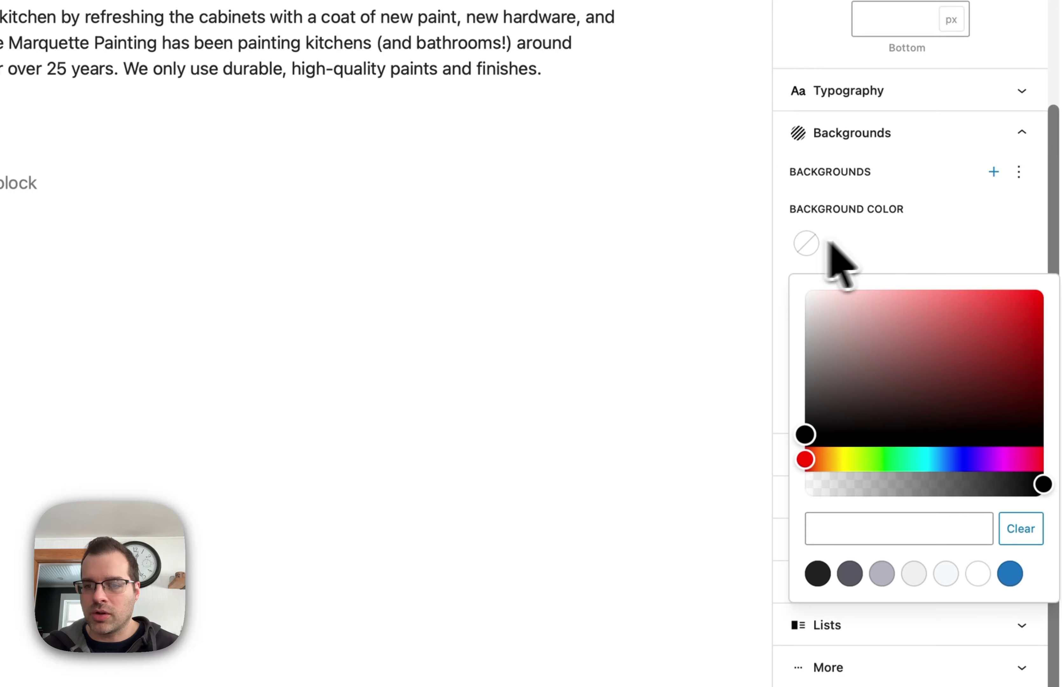
left_click_drag(873, 341, 819, 294)
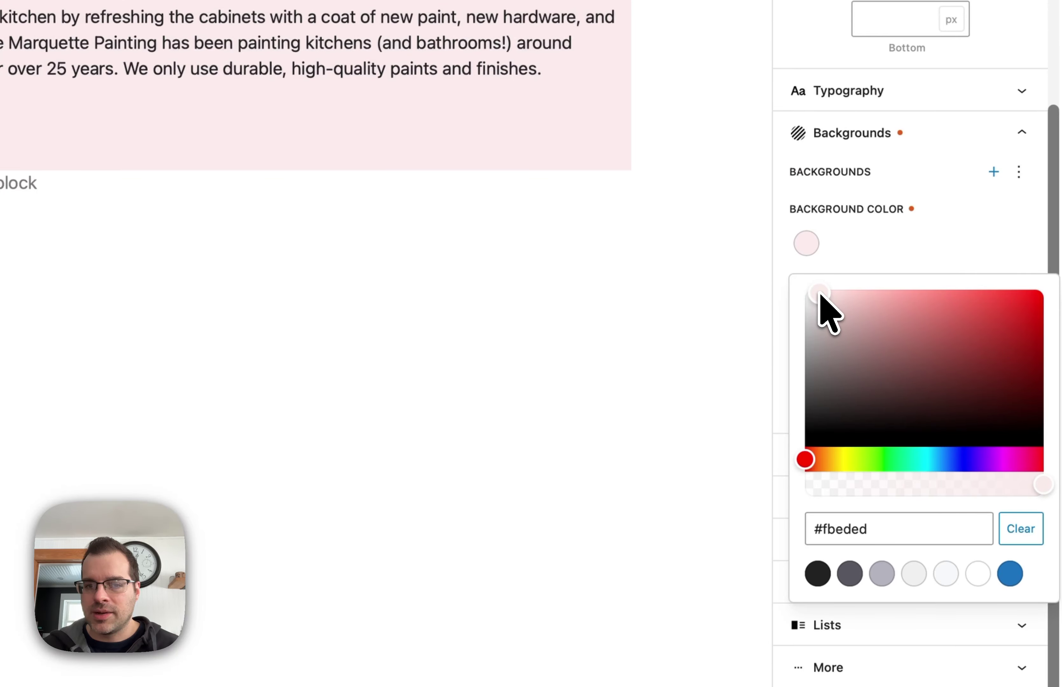
left_click(845, 457)
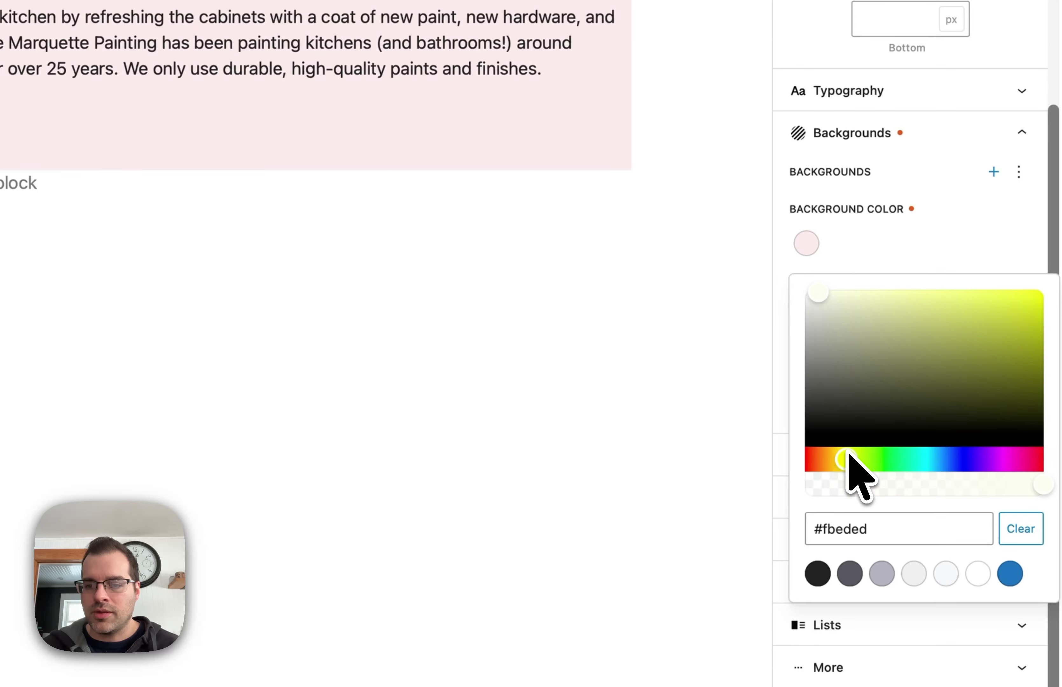
left_click_drag(848, 454, 842, 455)
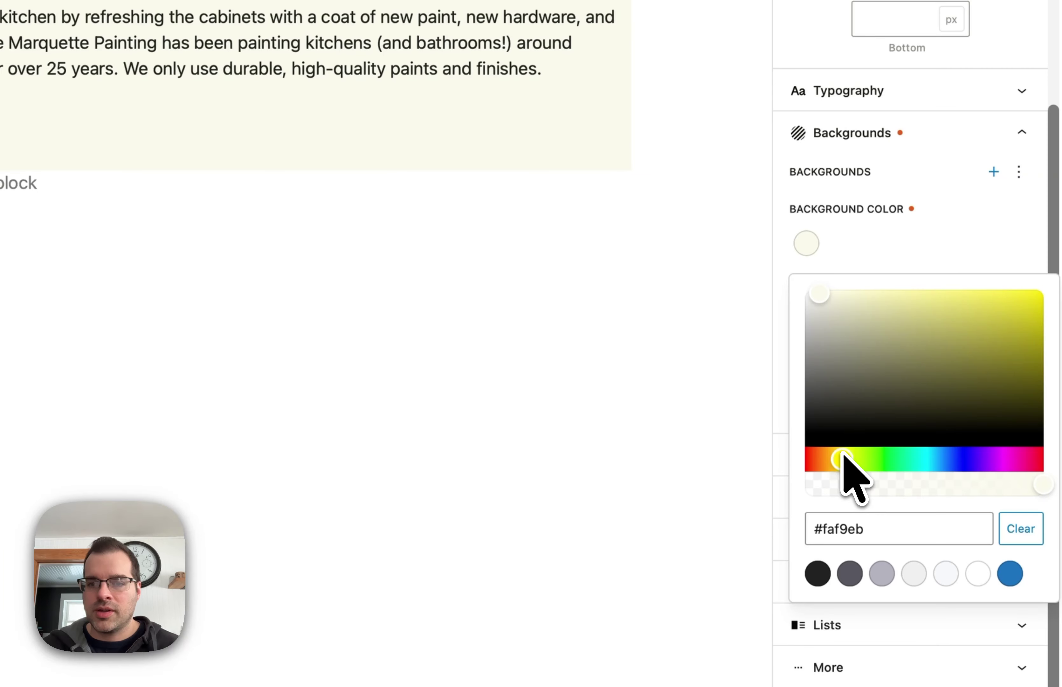
left_click(182, 298)
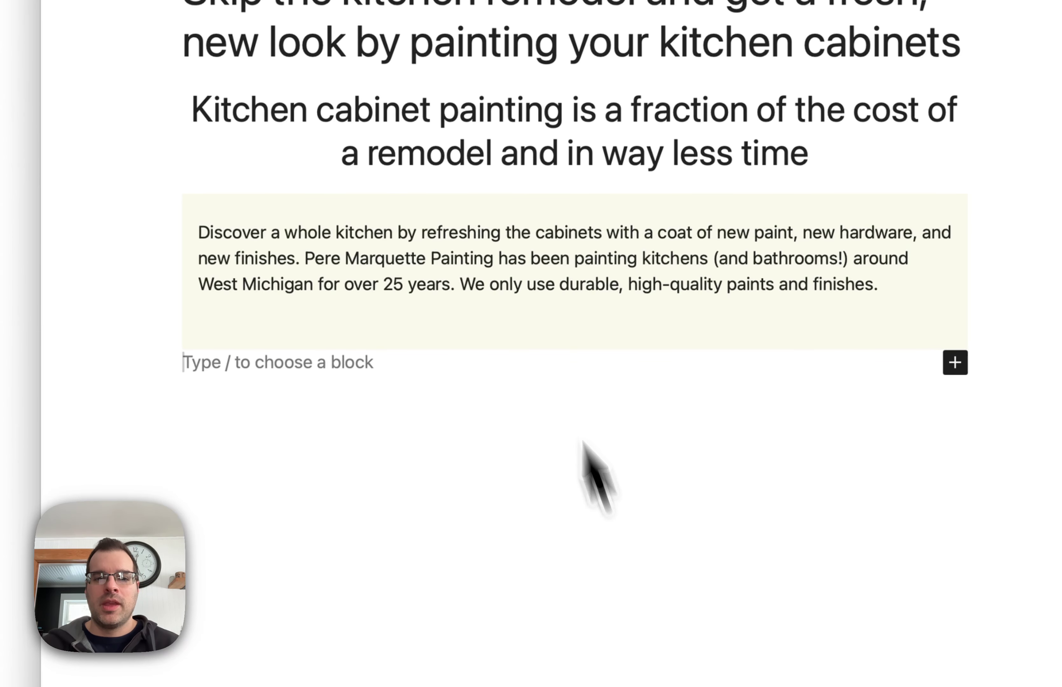
Step: Transform the intro paragraph into a Text block and change its tag from Paragraph to Div
left_click(446, 137)
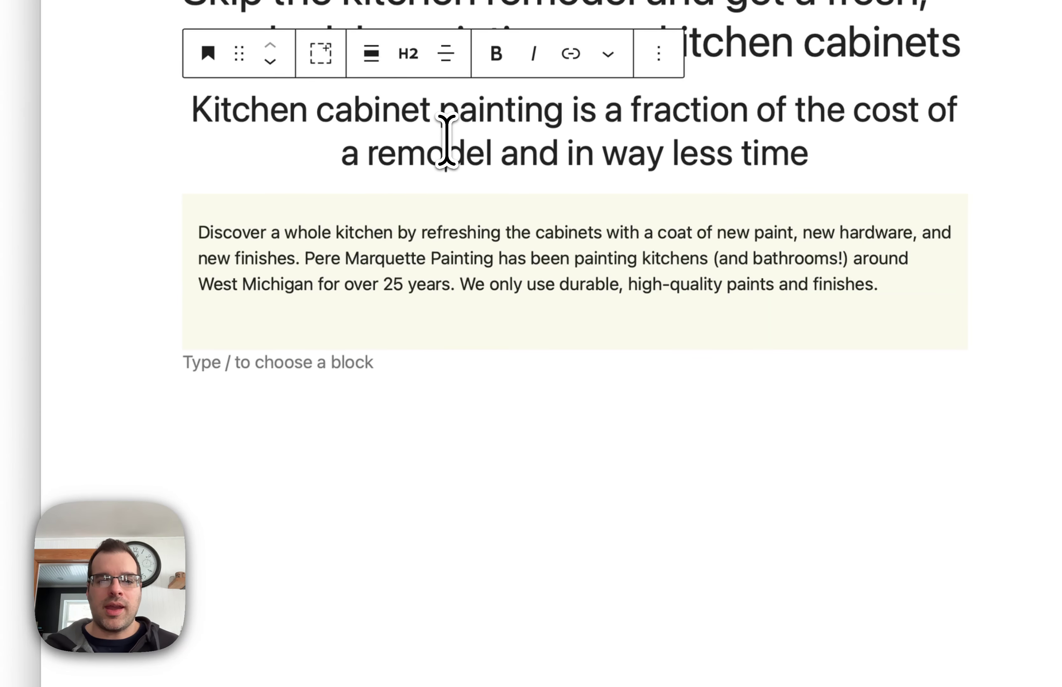
left_click(451, 282)
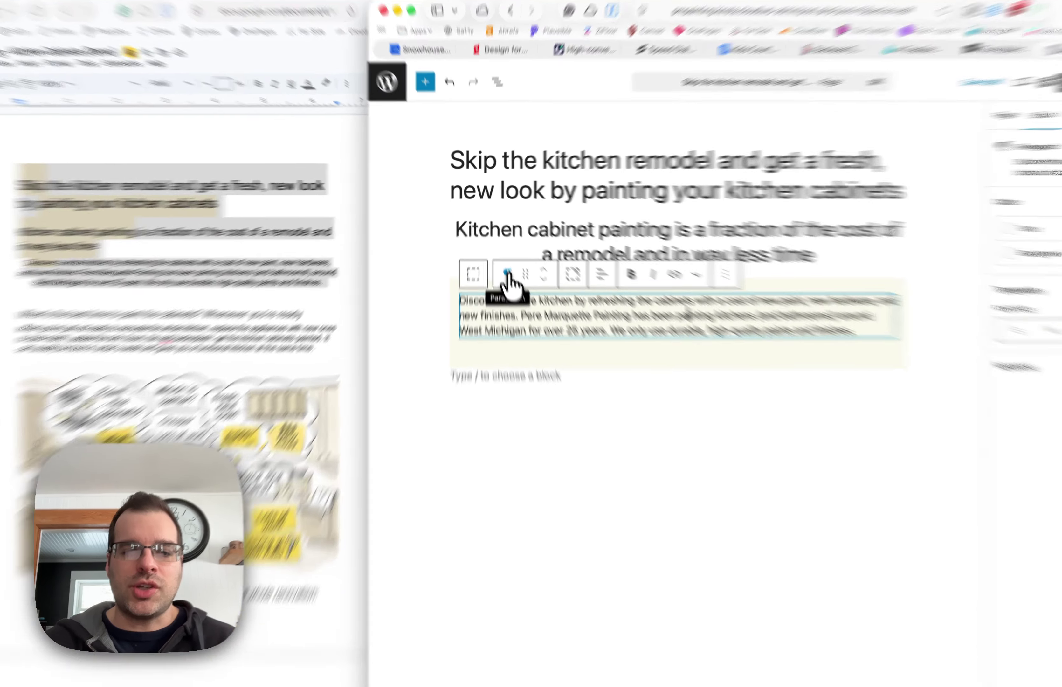
left_click(504, 263)
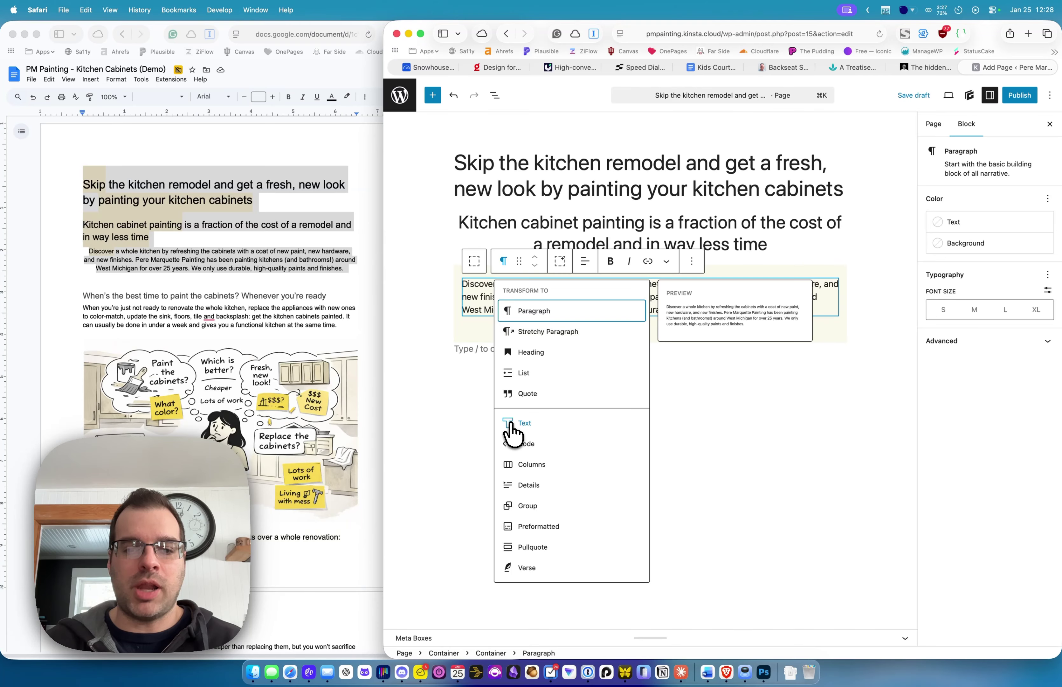
left_click(526, 427)
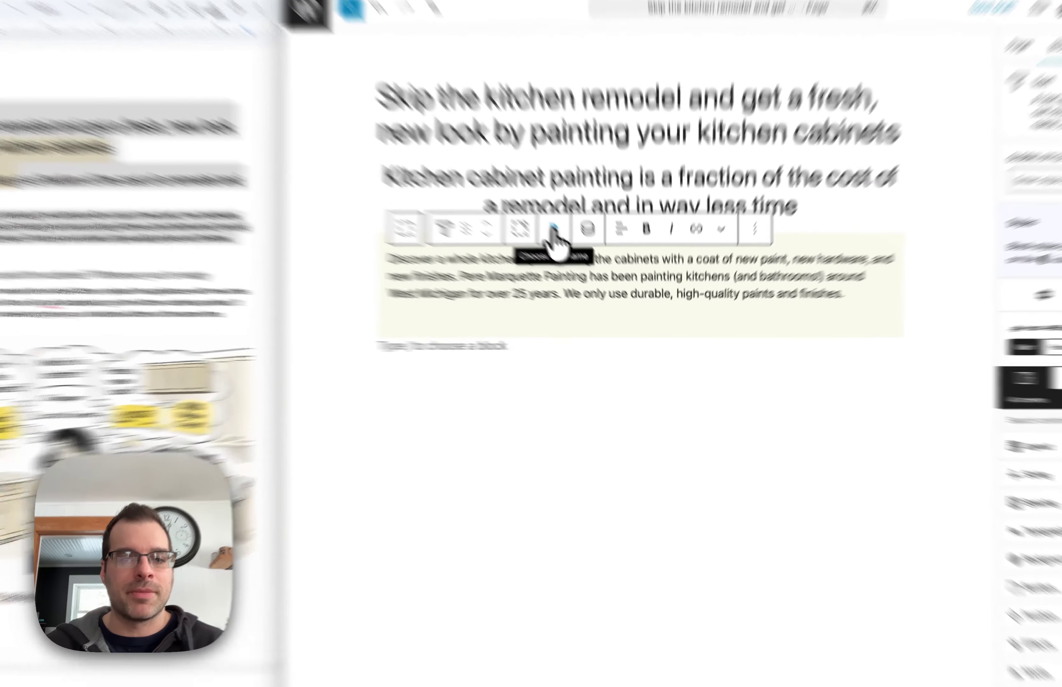
left_click(585, 264)
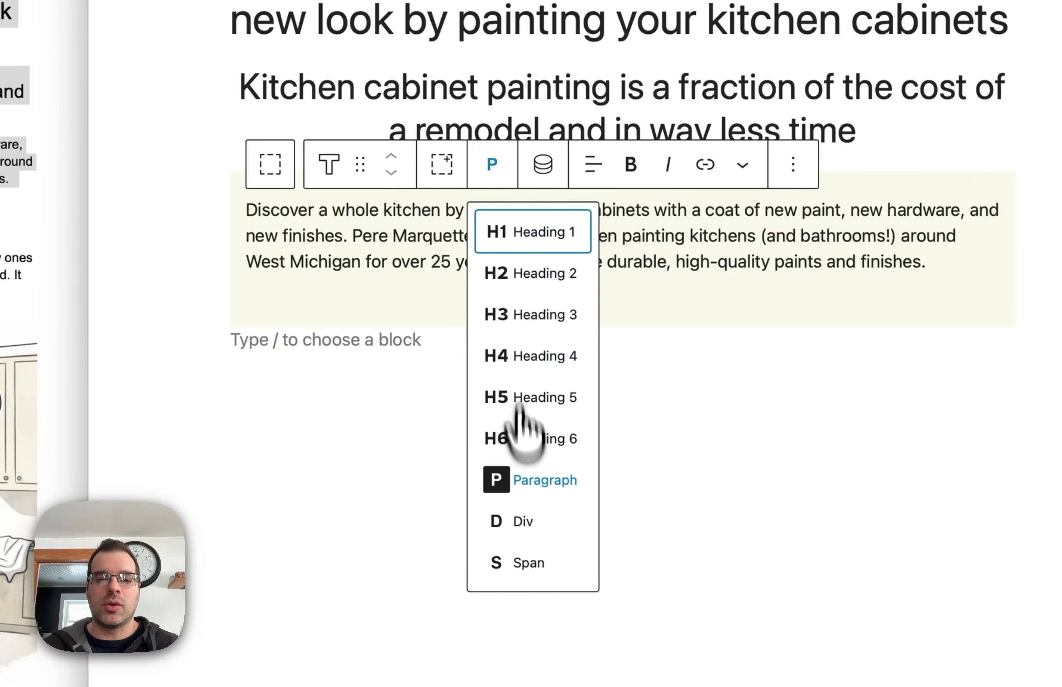
left_click(537, 518)
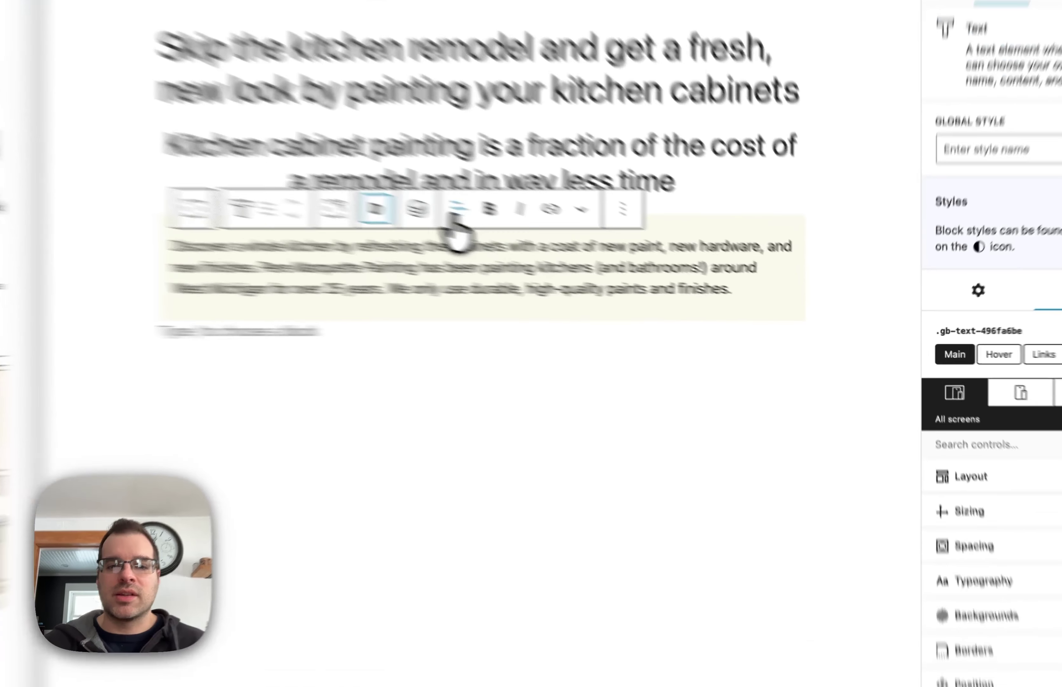
Step: Center-align the intro Text block and open its settings for icon and tag name
left_click(635, 261)
left_click(395, 315)
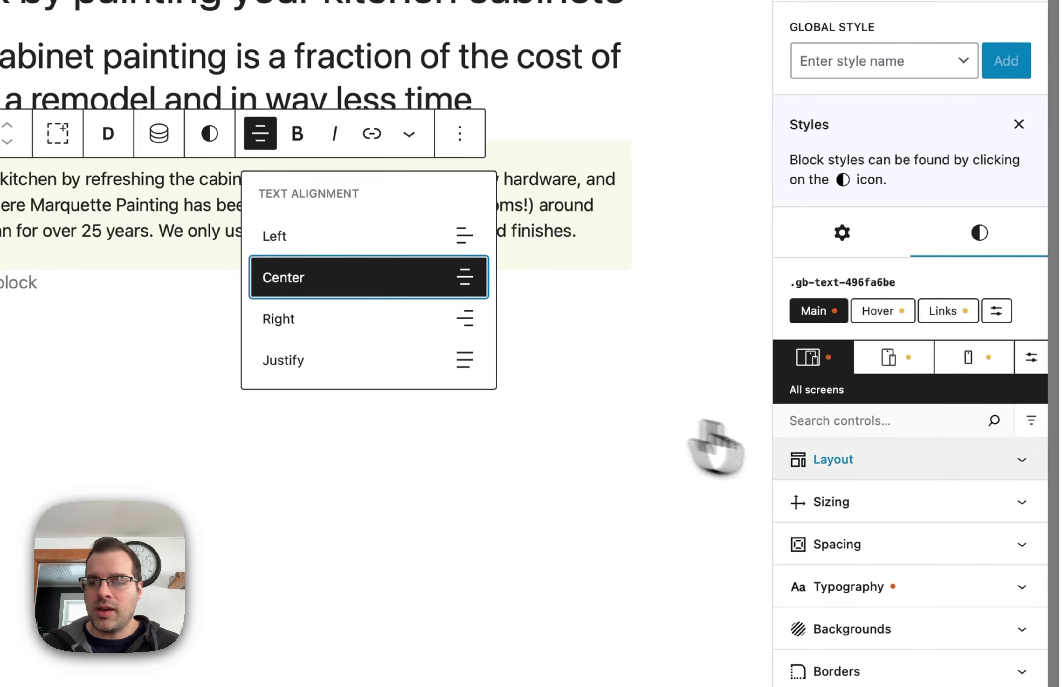
left_click(868, 239)
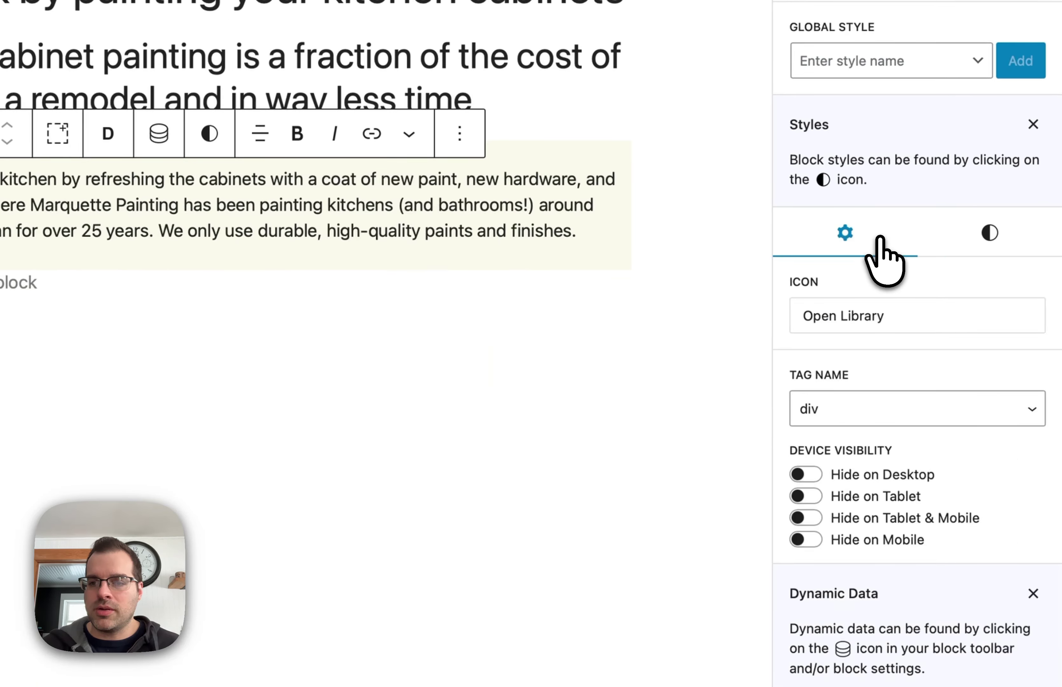
Step: Set the font size of the intro Text block to 1.5 em in its typography styles
left_click(952, 241)
scroll(888, 438, "down", 2)
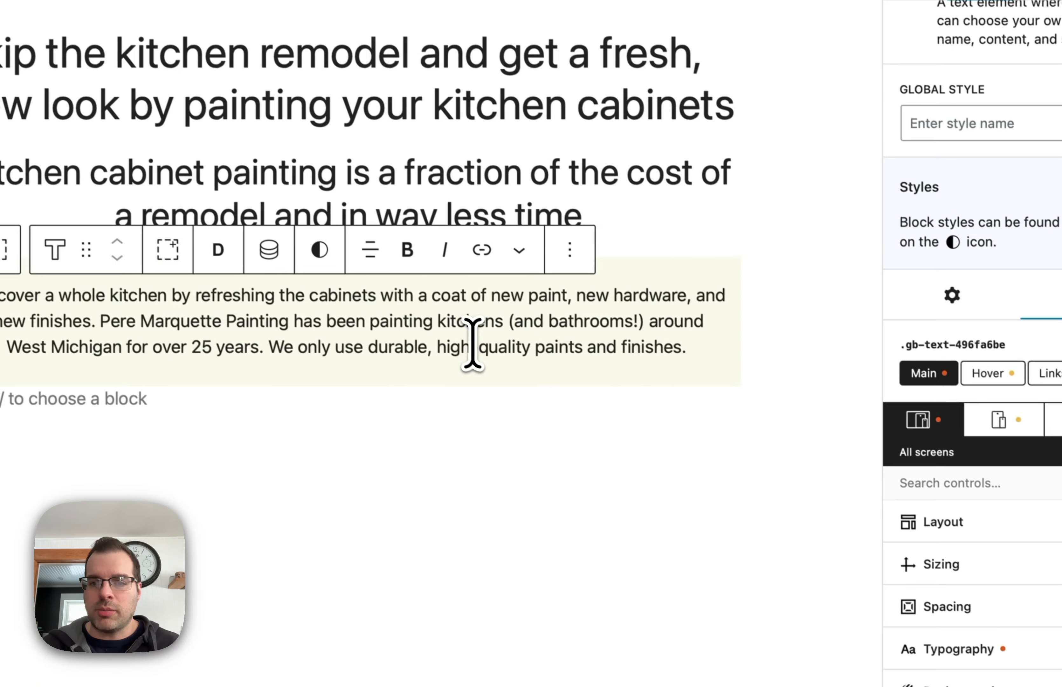
left_click(967, 649)
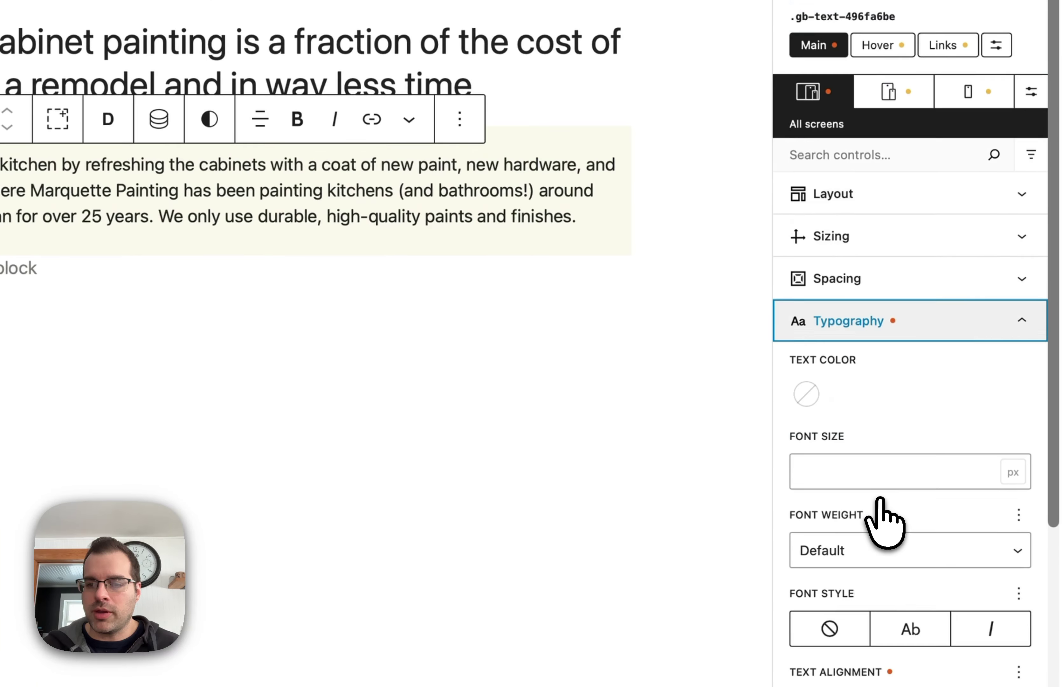
scroll(887, 509, "down", 5)
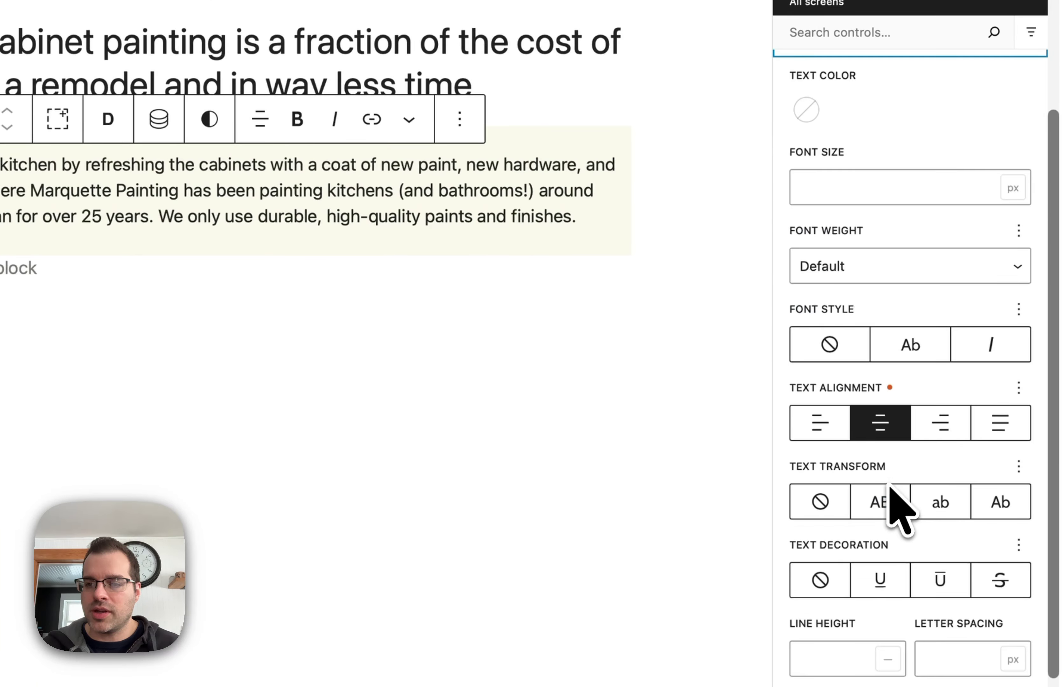
scroll(875, 184, "down", 1)
left_click(876, 180)
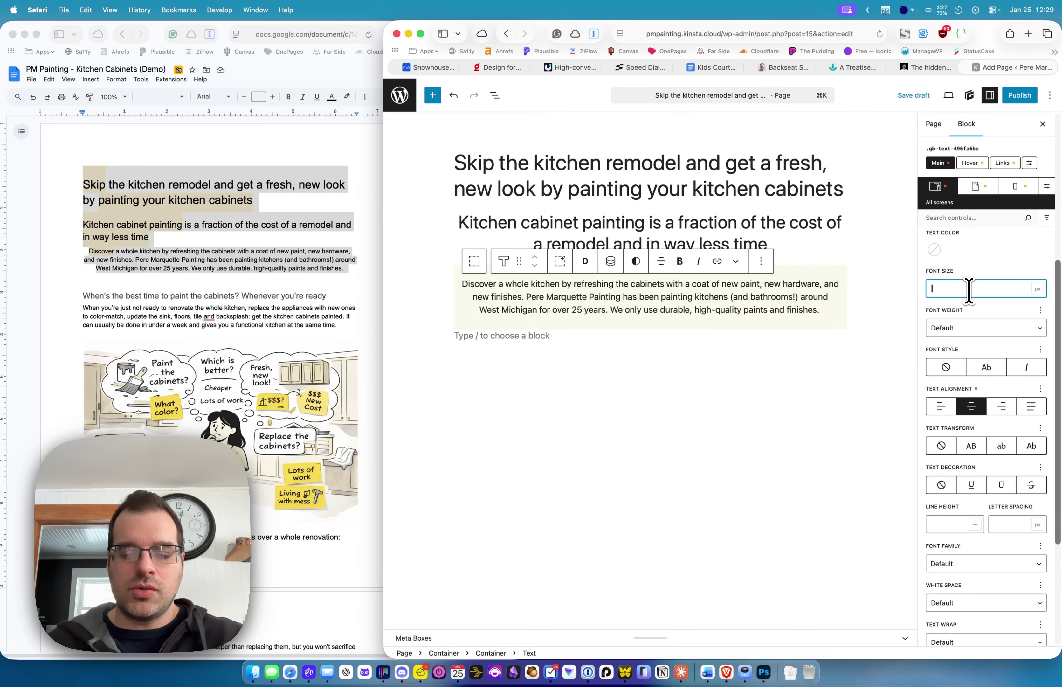
type("1.5em")
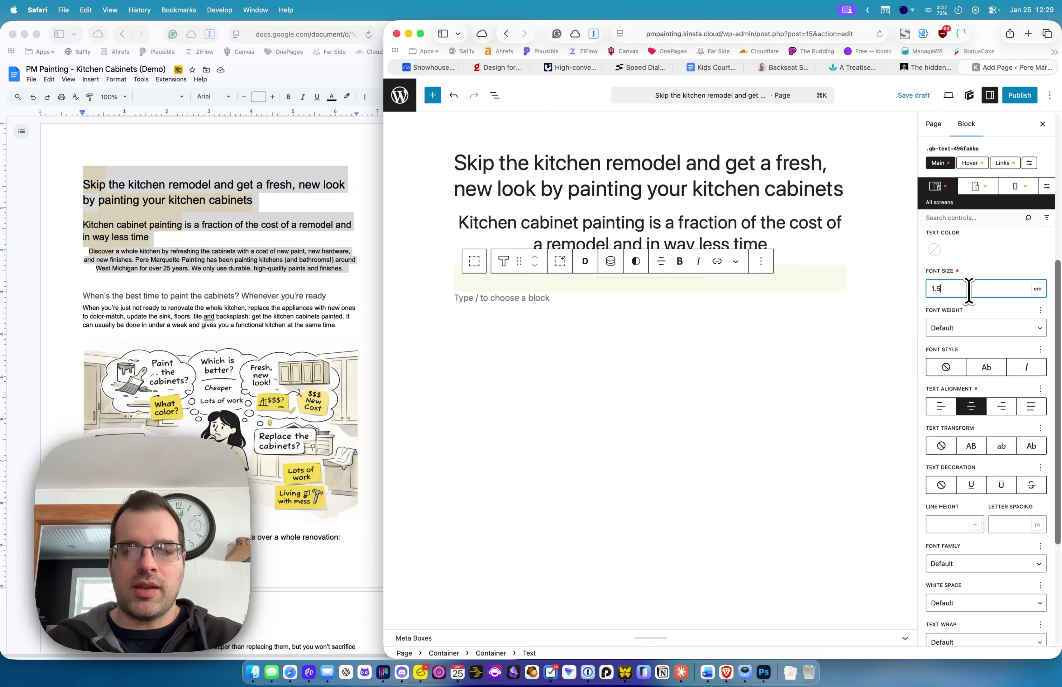
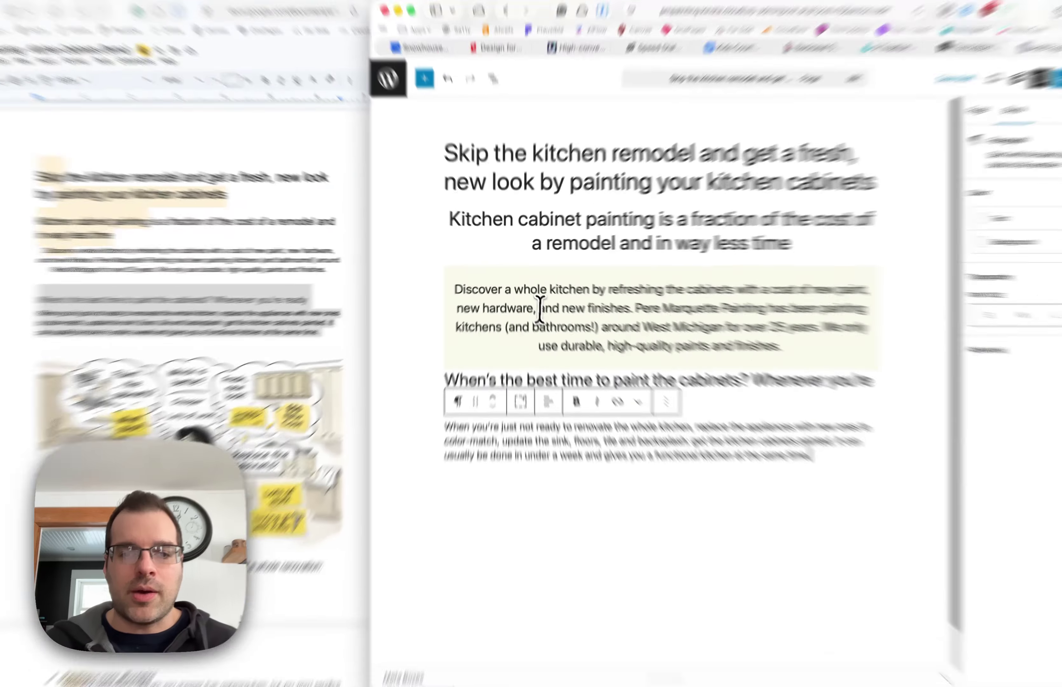
Step: Set the top and bottom margins of the outer container around the intro text to 35 px each
left_click(546, 303)
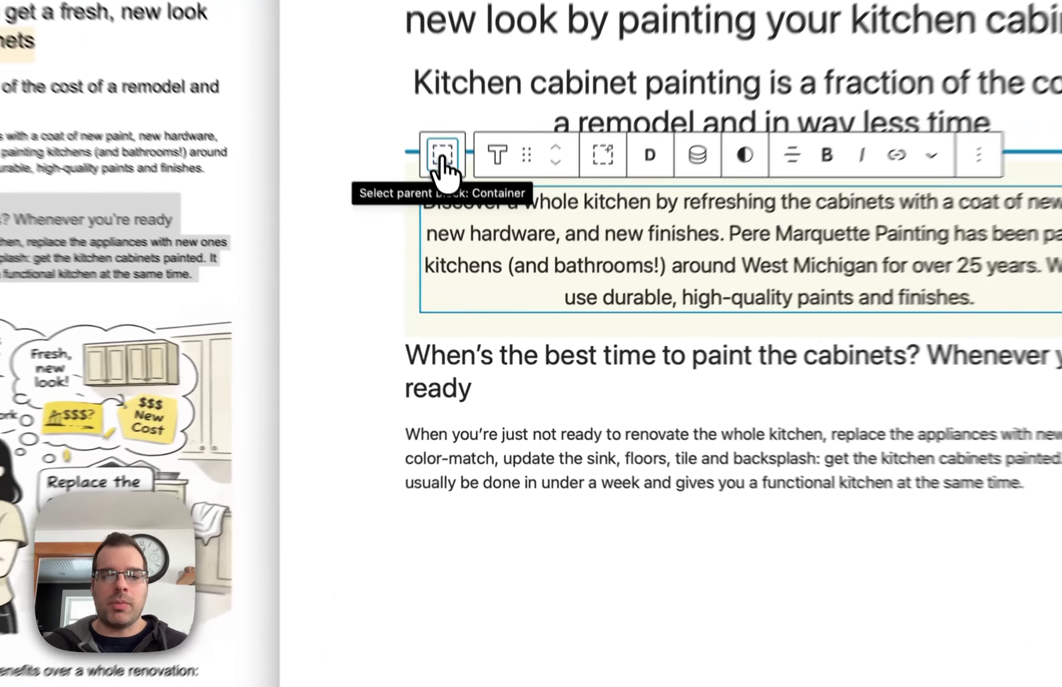
left_click(470, 261)
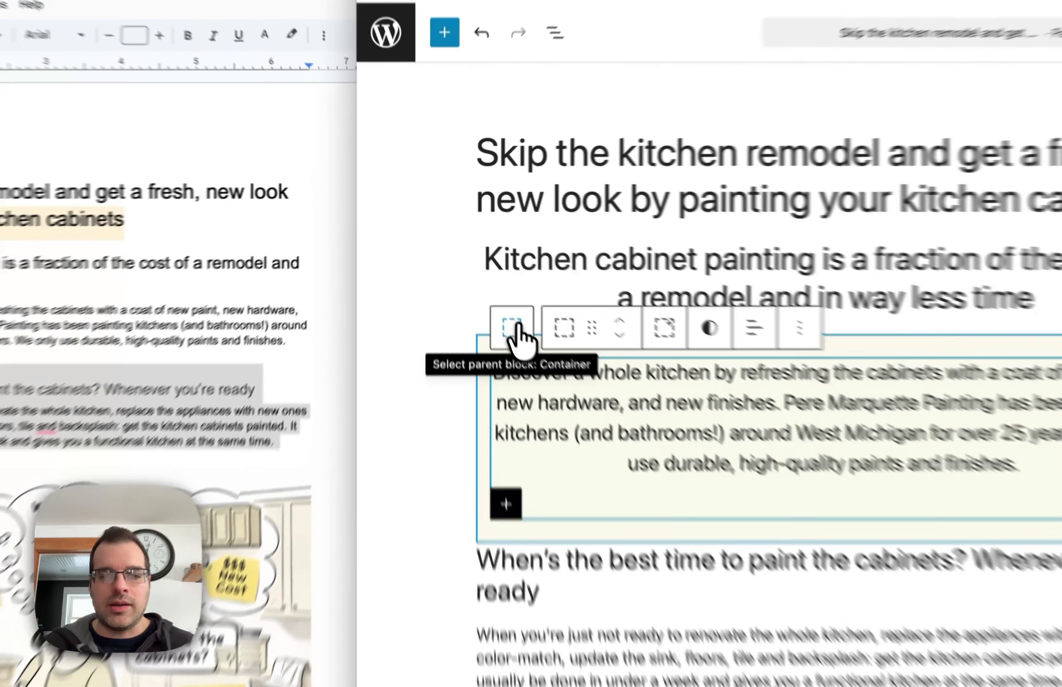
left_click(471, 261)
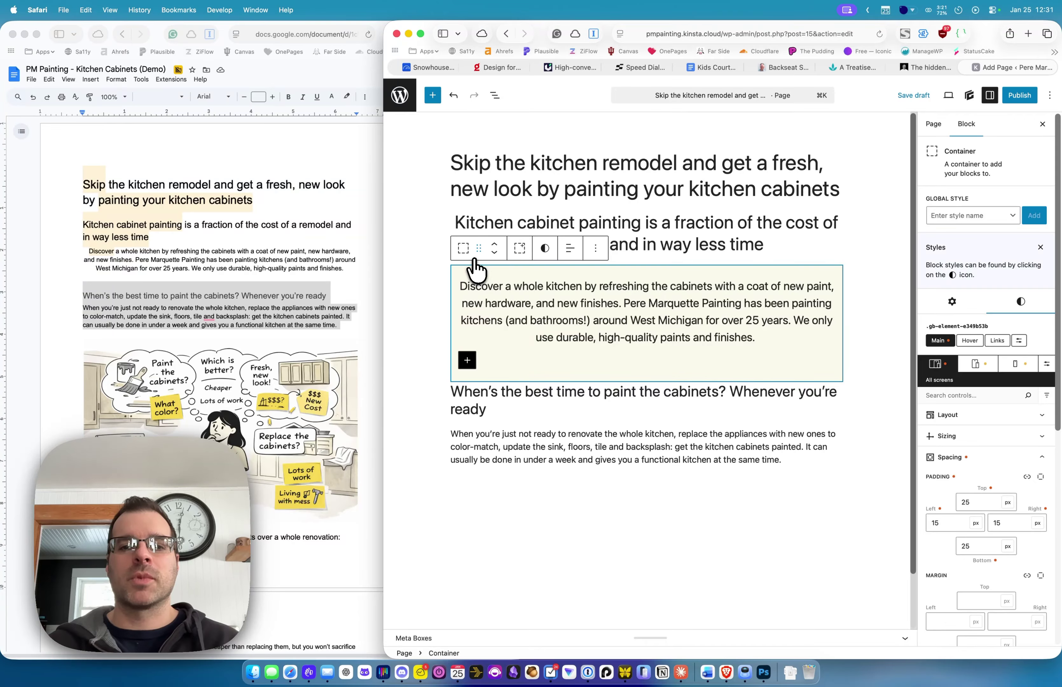
scroll(983, 450, "down", 5)
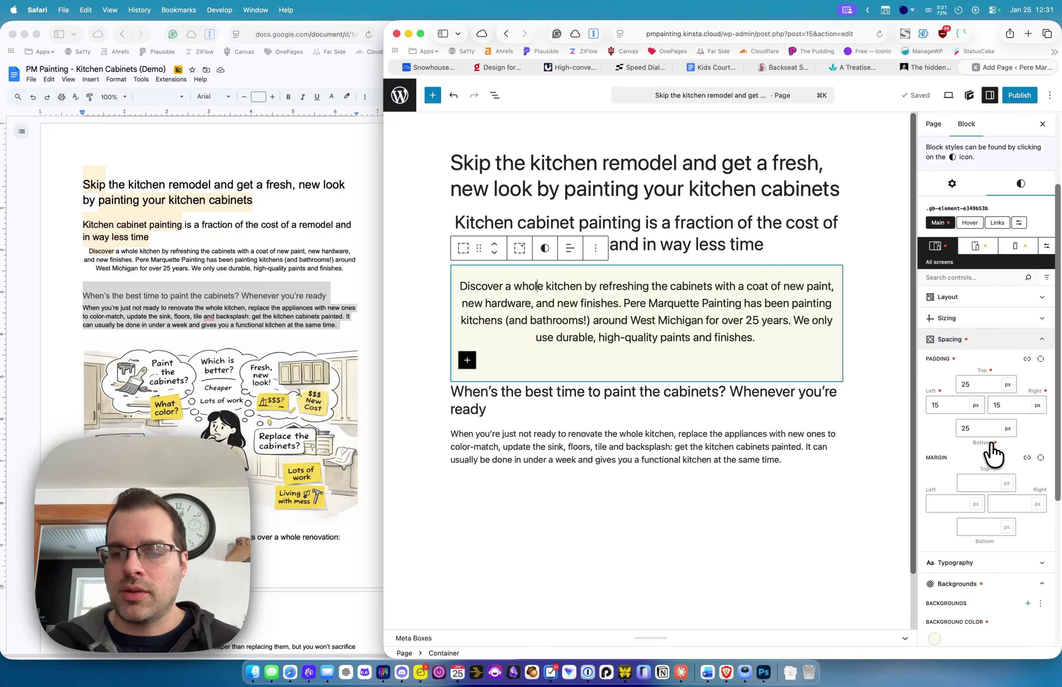
scroll(990, 407, "down", 1)
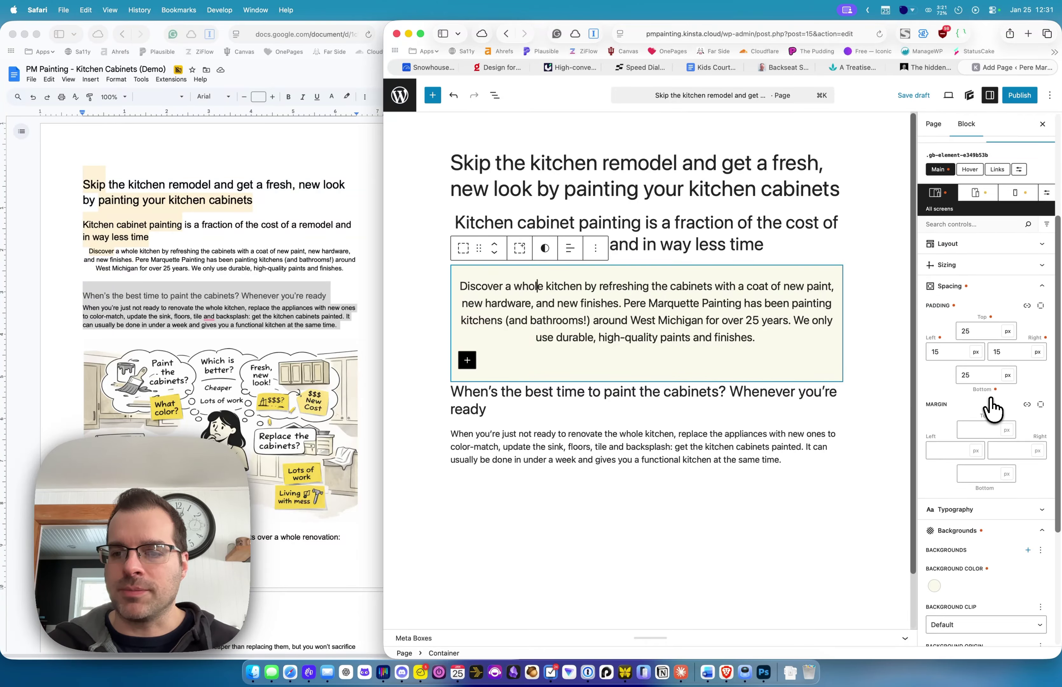
left_click(991, 430)
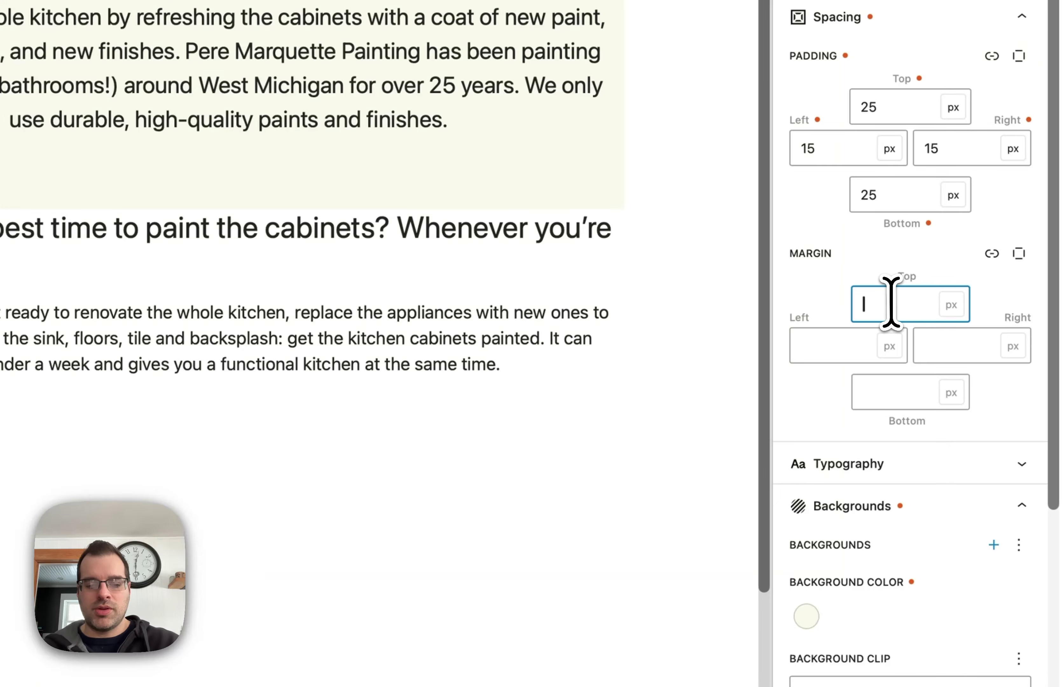
type("35")
left_click(903, 386)
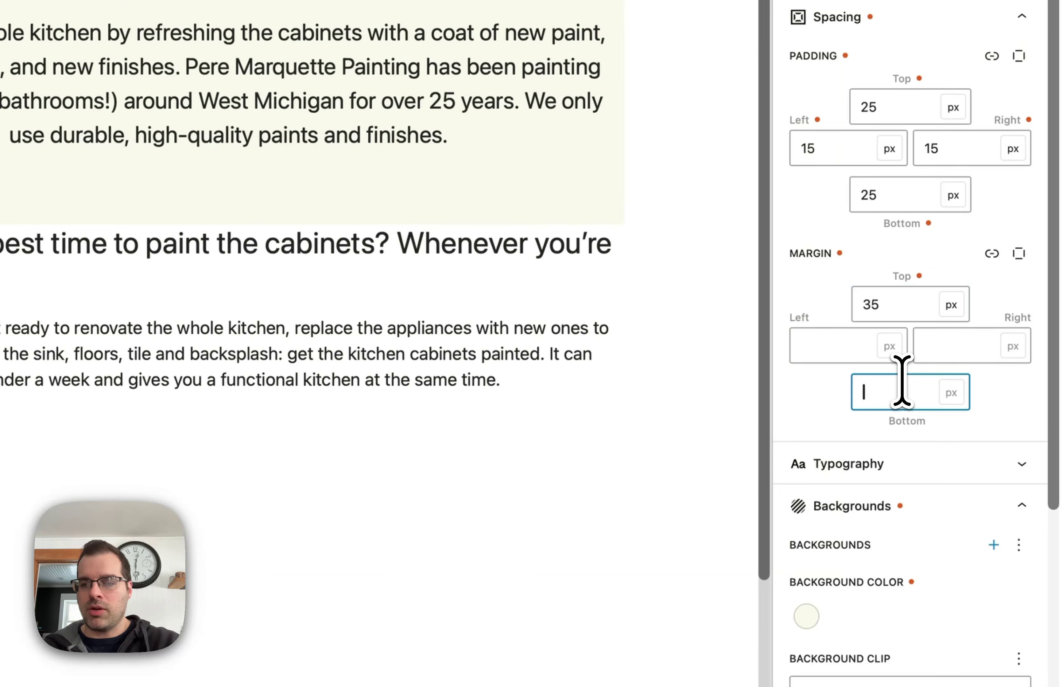
type("35")
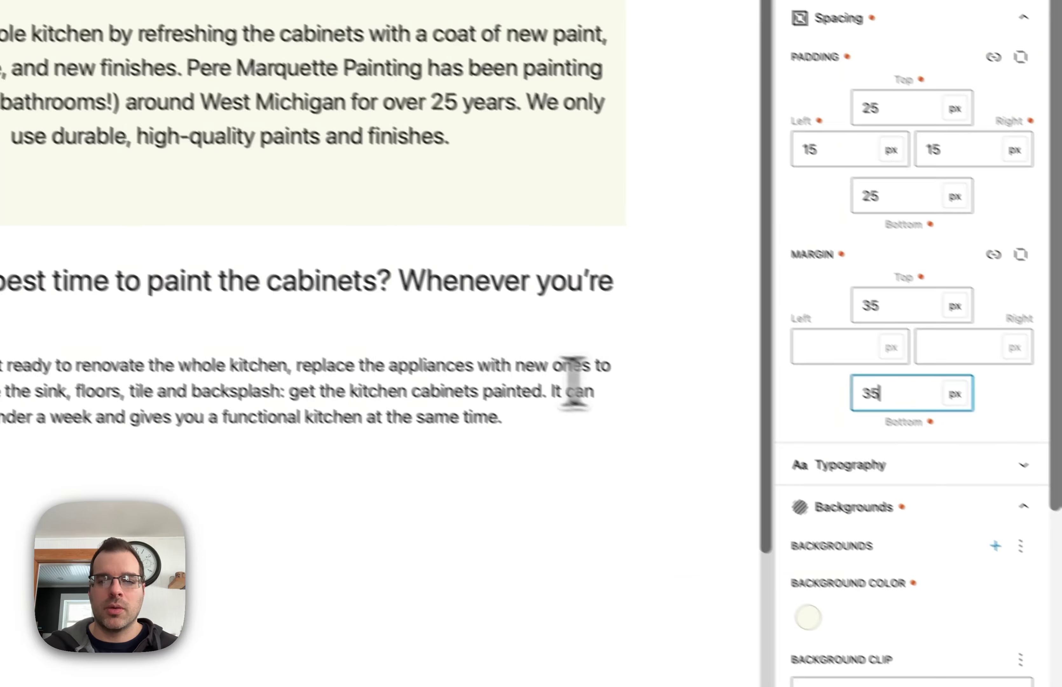
Step: Add an Image block below the paragraph beginning "When you're just not ready to renovate the whole kitchen"
left_click(323, 383)
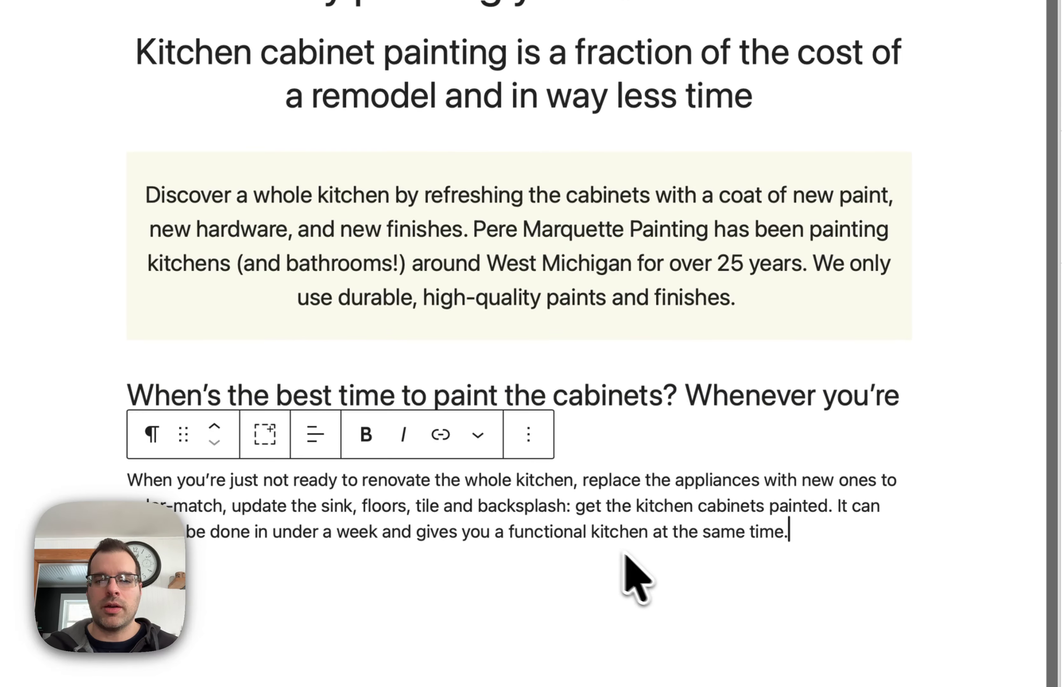
left_click(749, 505)
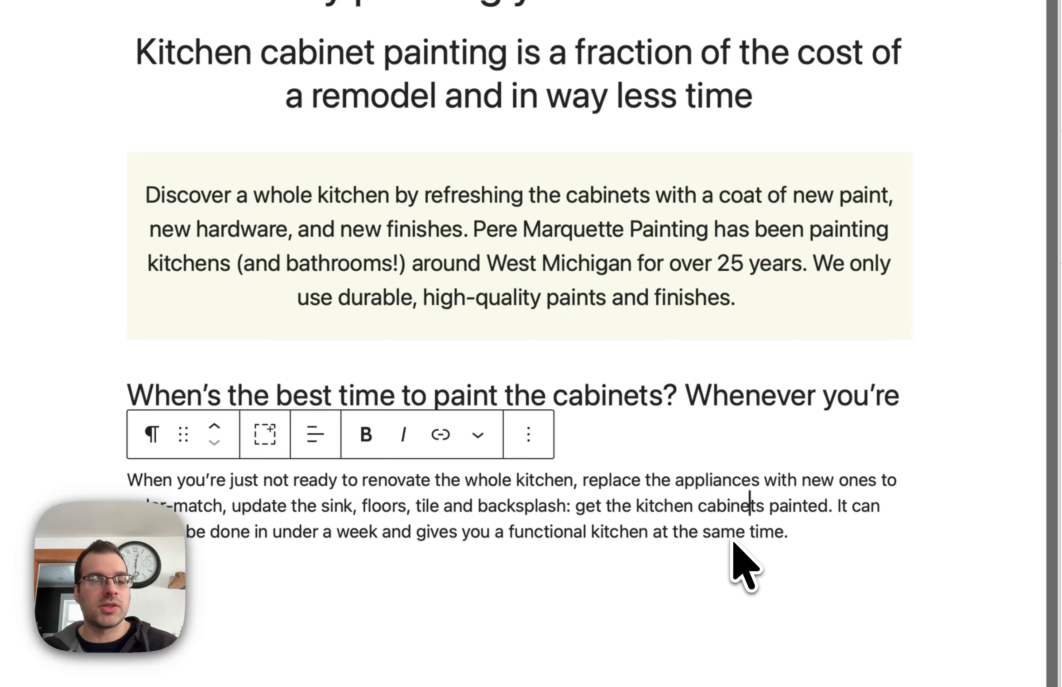
left_click(692, 396)
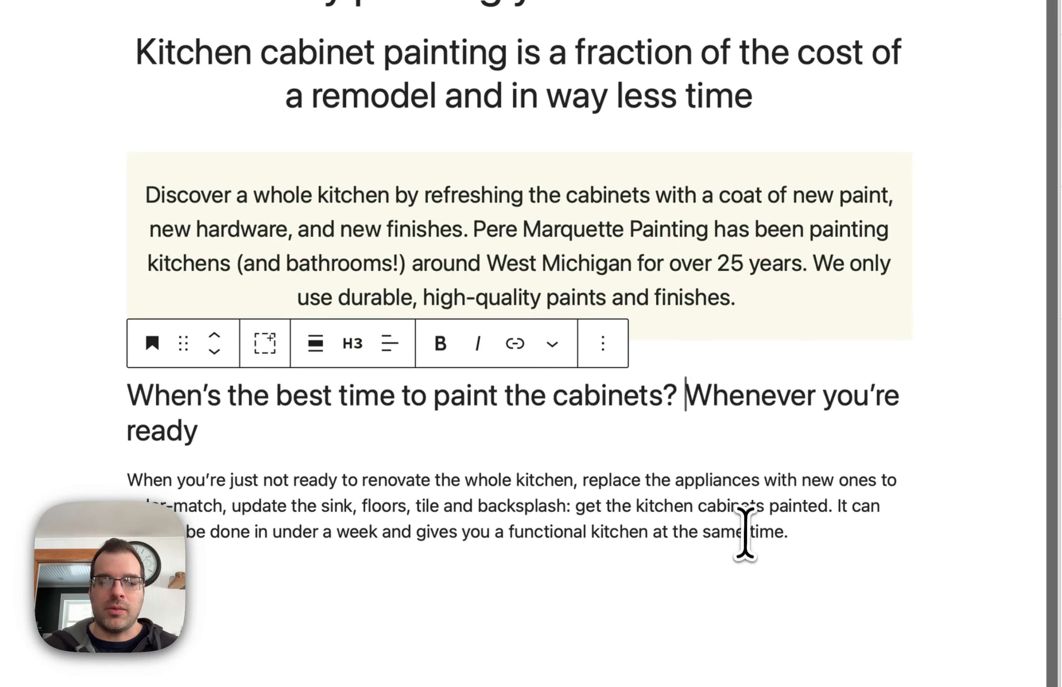
scroll(745, 536, "down", 2)
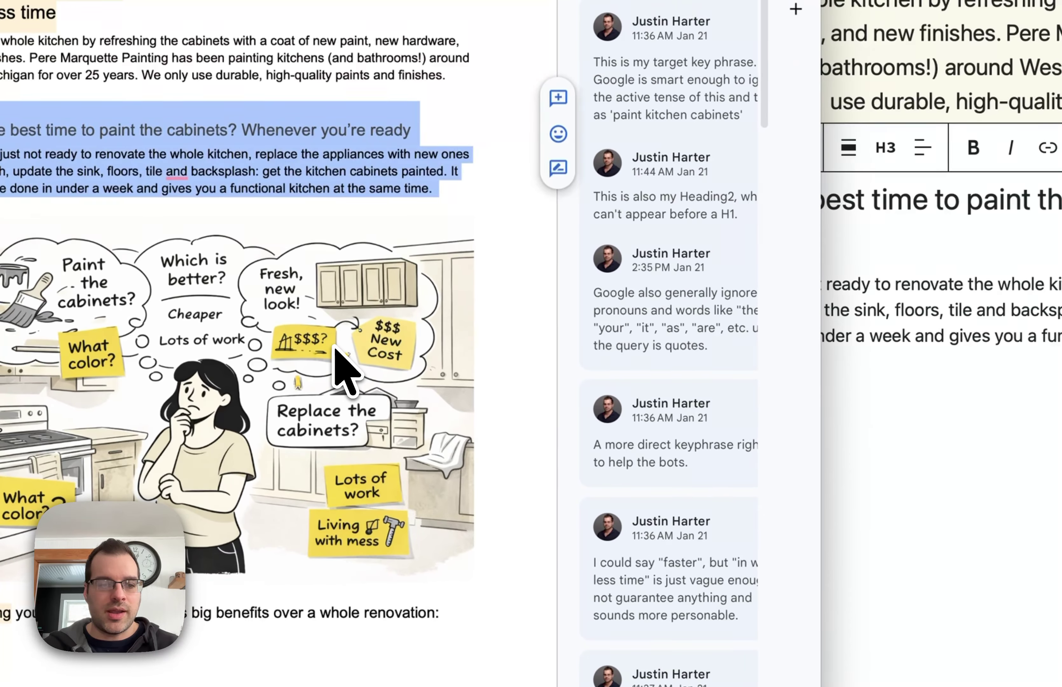
left_click(207, 283)
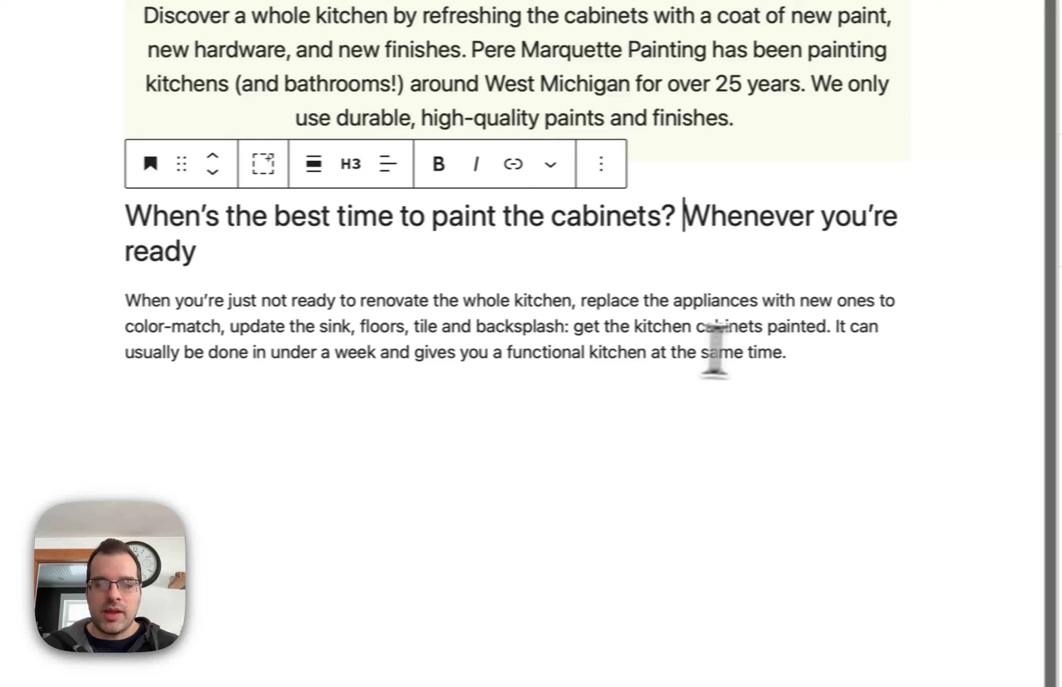
left_click(788, 352)
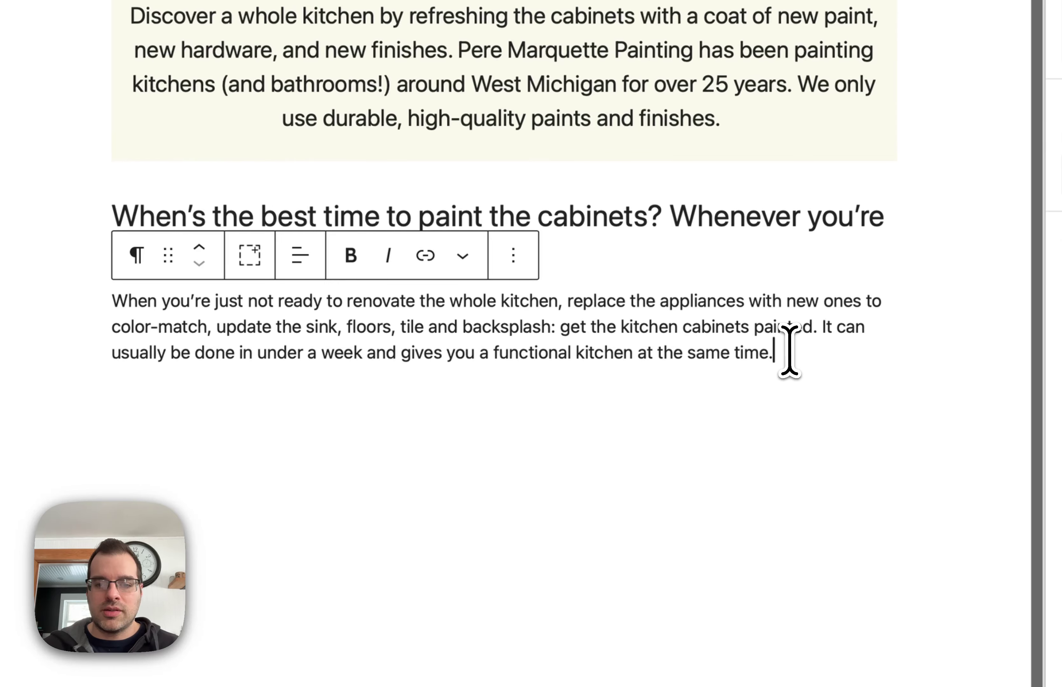
key("Return")
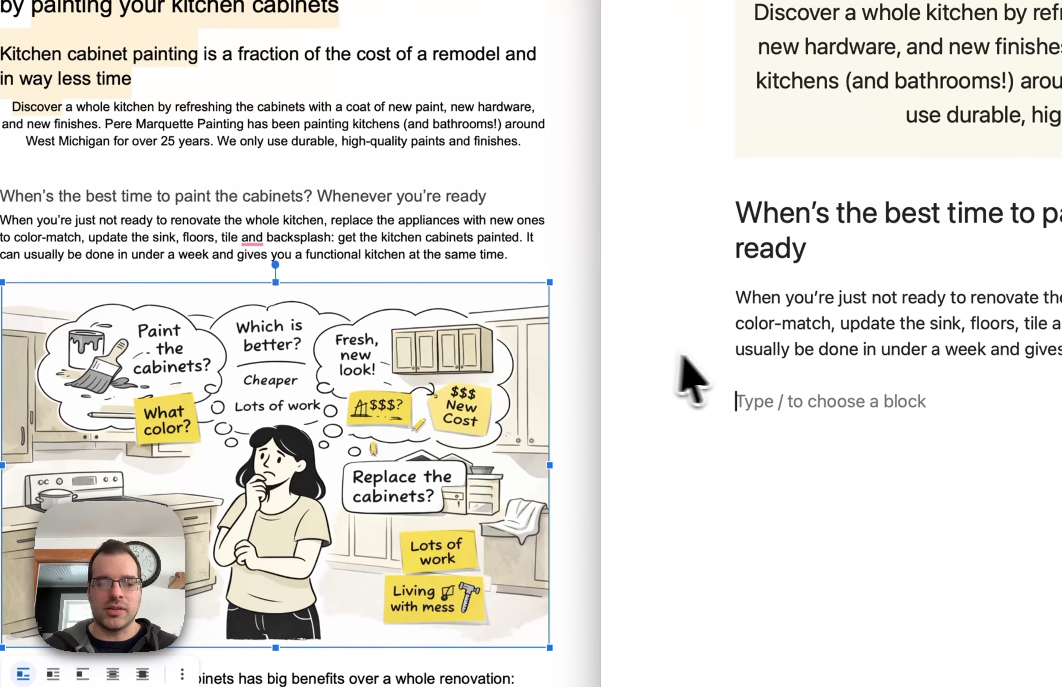
type("/im")
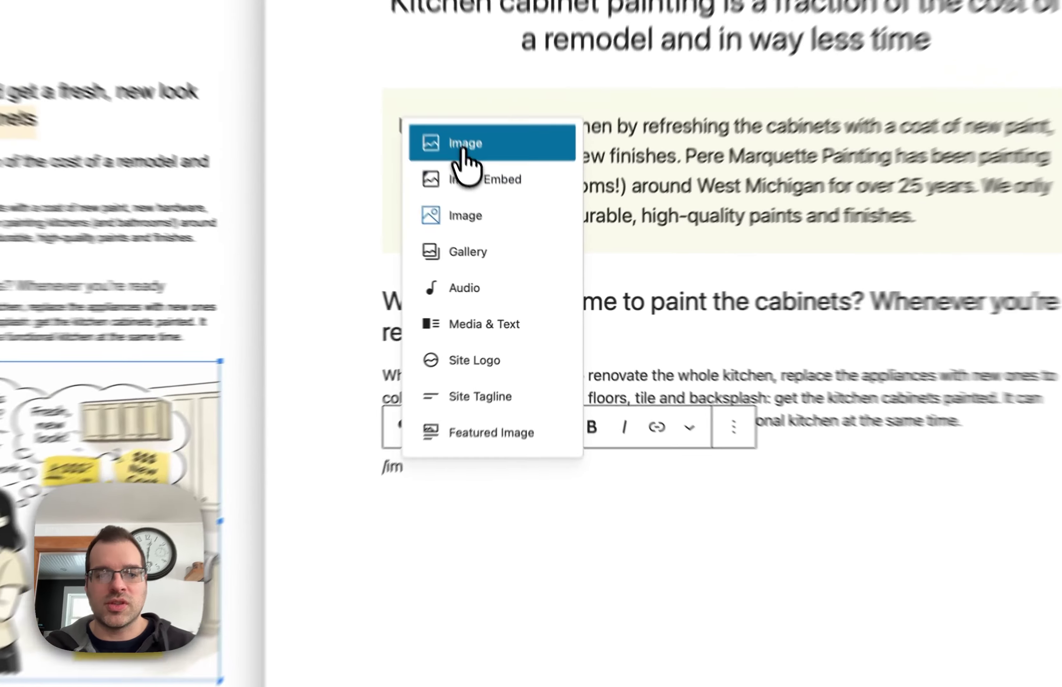
left_click(496, 221)
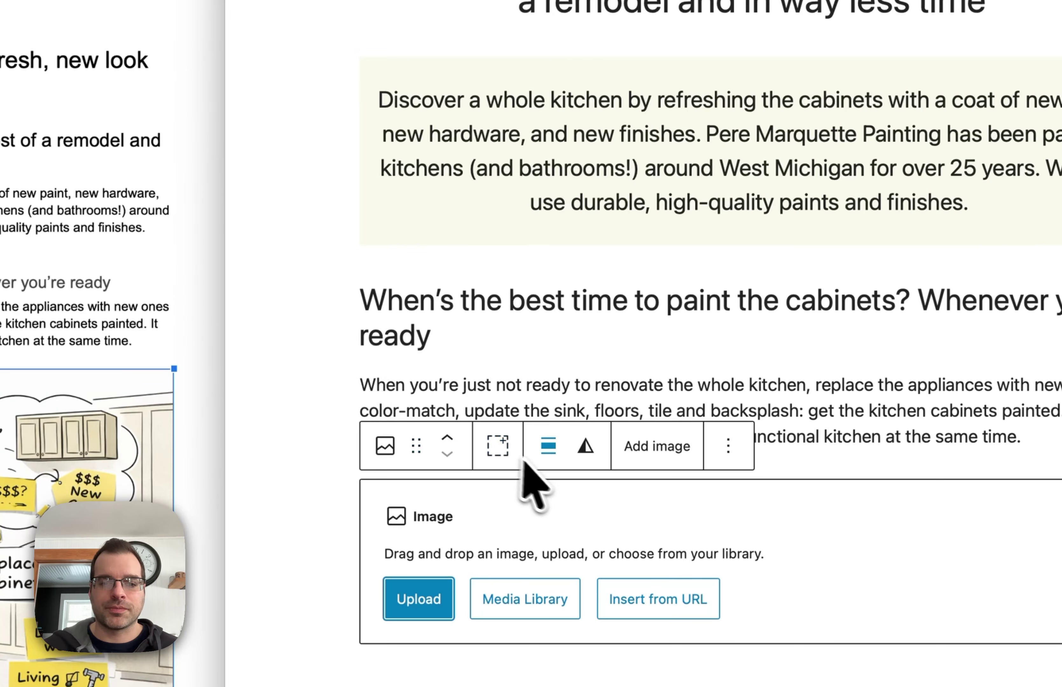
Step: Check the media library for a picture for the new Image block and close it without choosing one
scroll(611, 526, "down", 3)
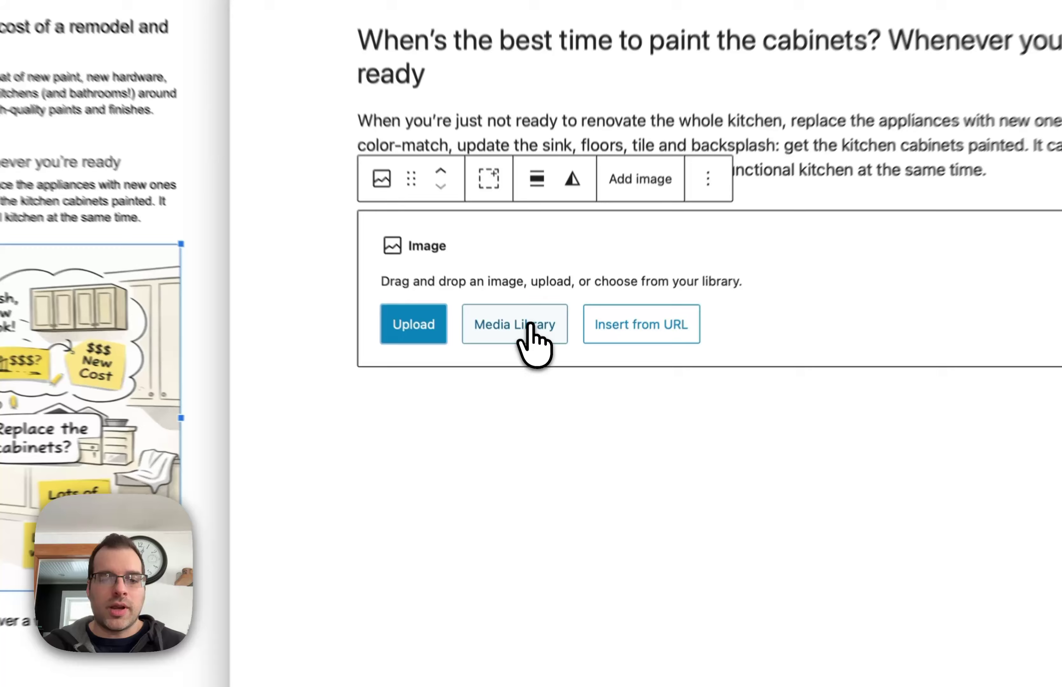
left_click(532, 381)
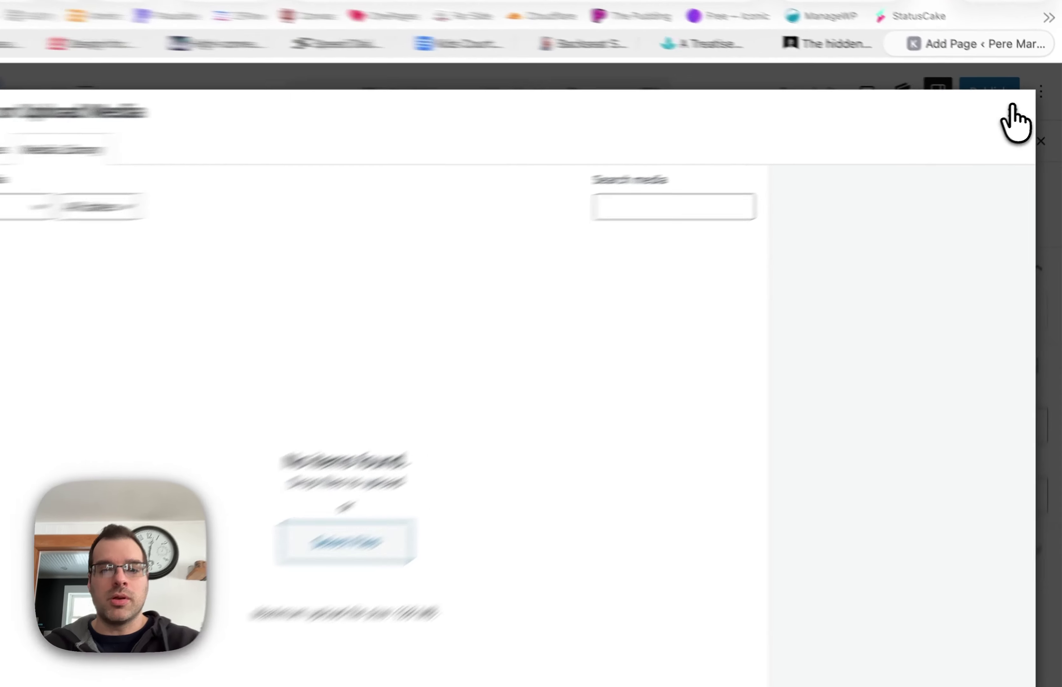
left_click(1033, 107)
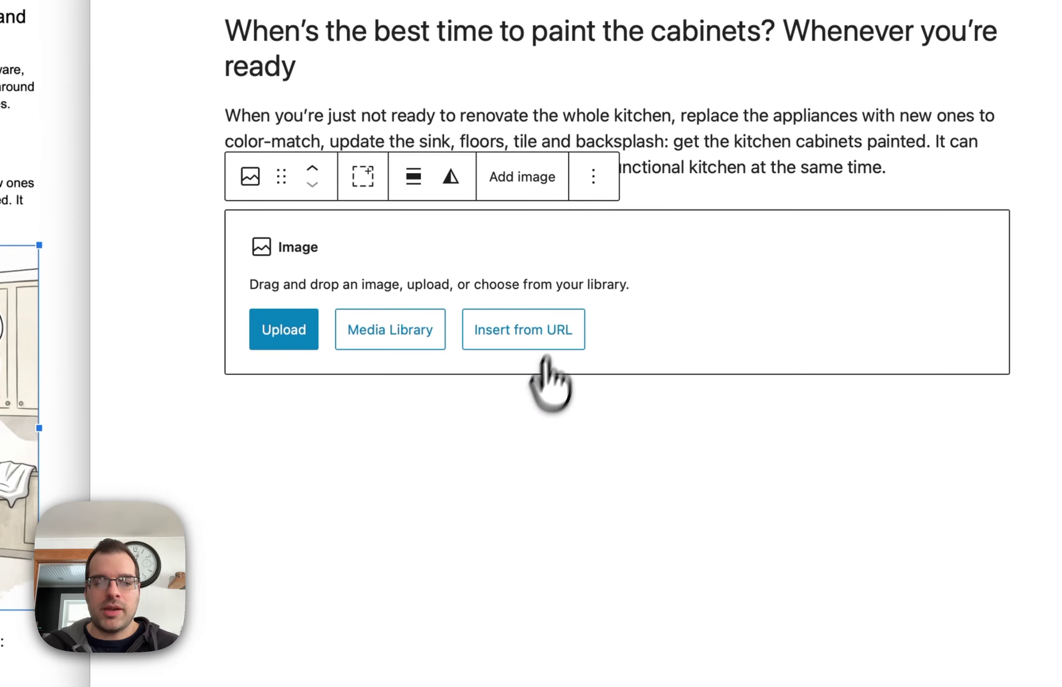
key("super+v")
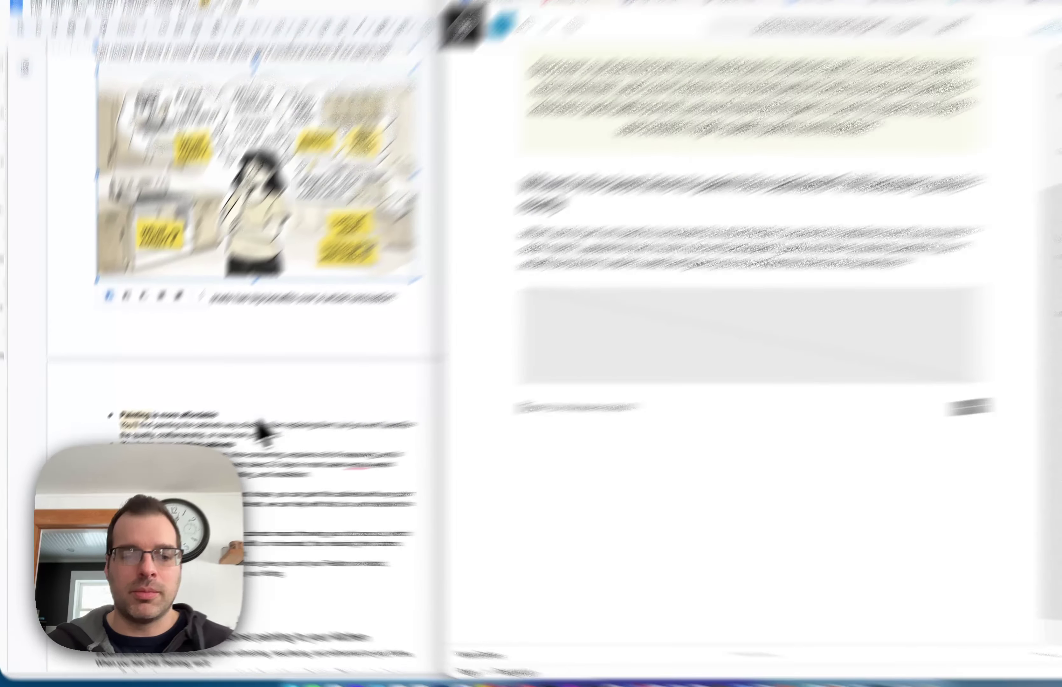
Step: In the Google Docs draft, copy the line "Painting your kitchen cabinets has big benefits" together with the bullet list of benefits below it
left_click(238, 637)
left_click(275, 570)
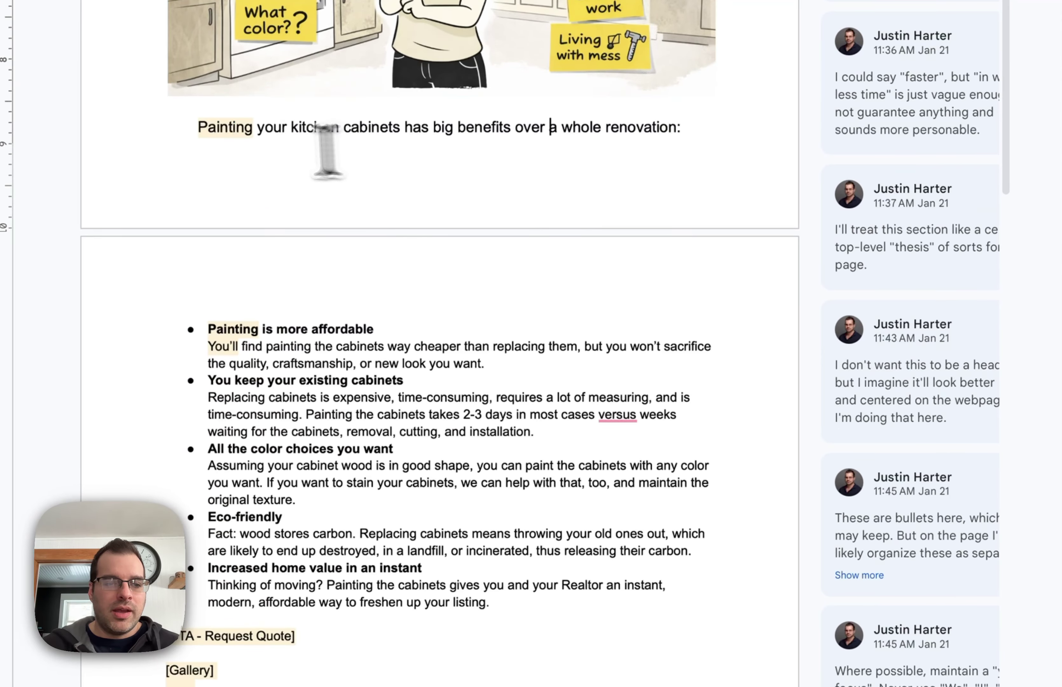
left_click_drag(201, 129, 549, 564)
key("super+c")
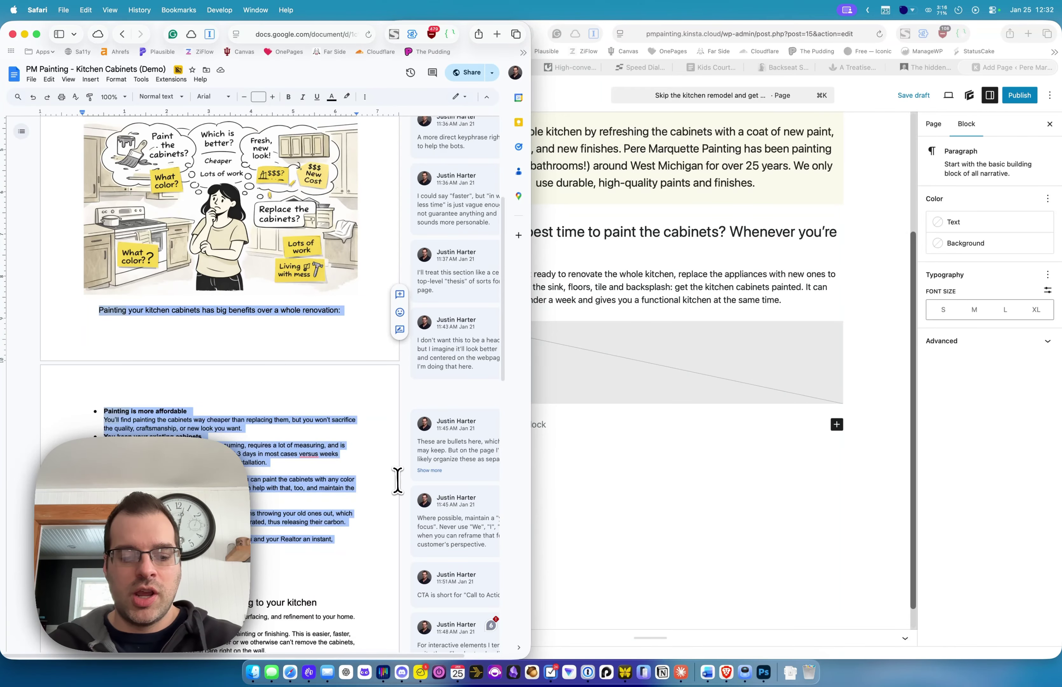
Step: Try pasting the copied benefits text below the image placeholder in the WordPress page, and remove the pasted blocks again
left_click(622, 458)
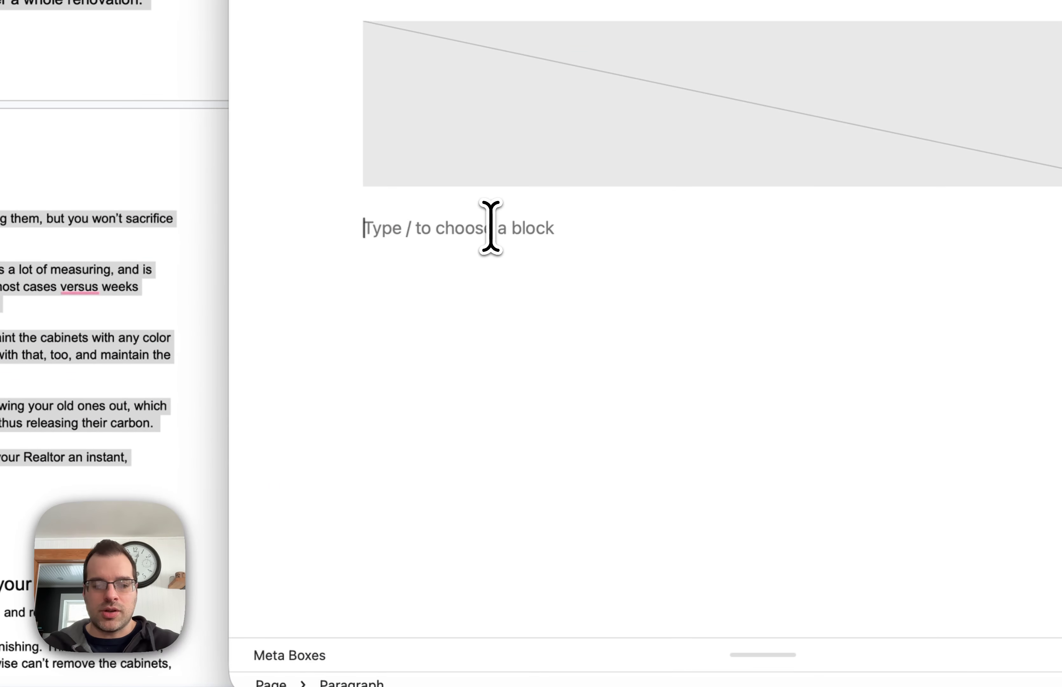
key("super+v")
scroll(585, 410, "down", 5)
left_click(621, 410)
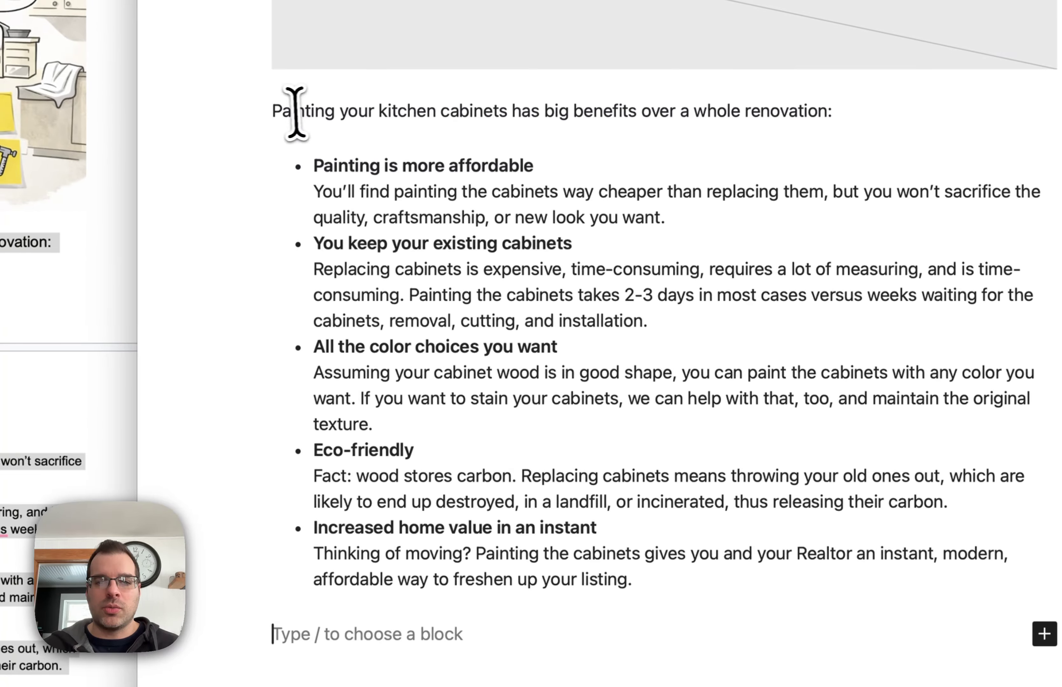
left_click_drag(296, 111, 688, 332)
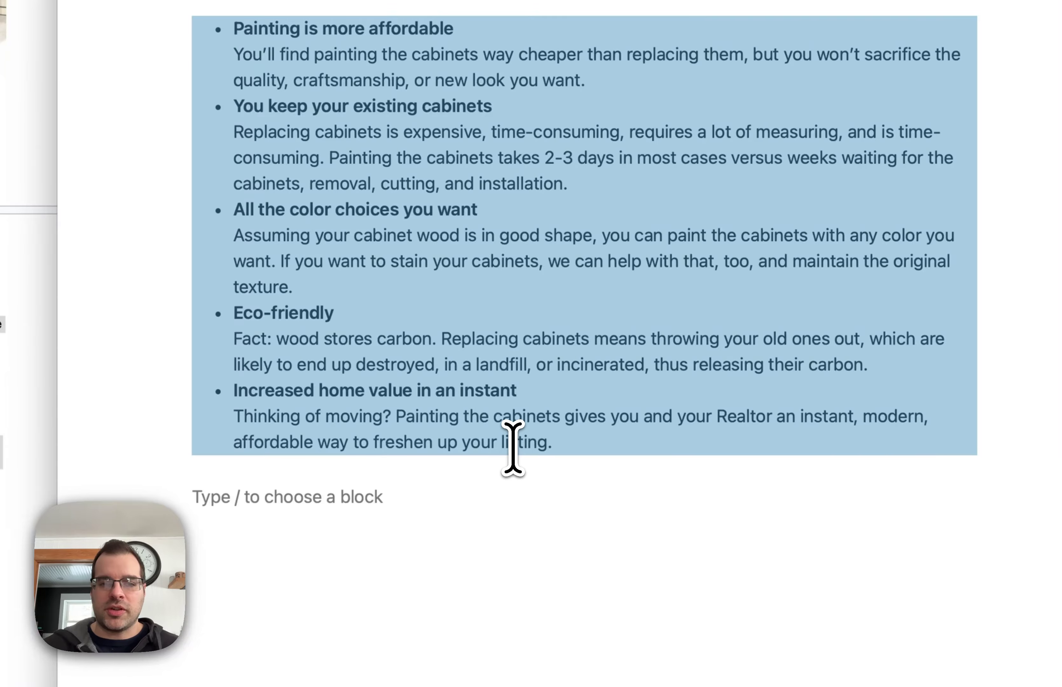
key("super+v")
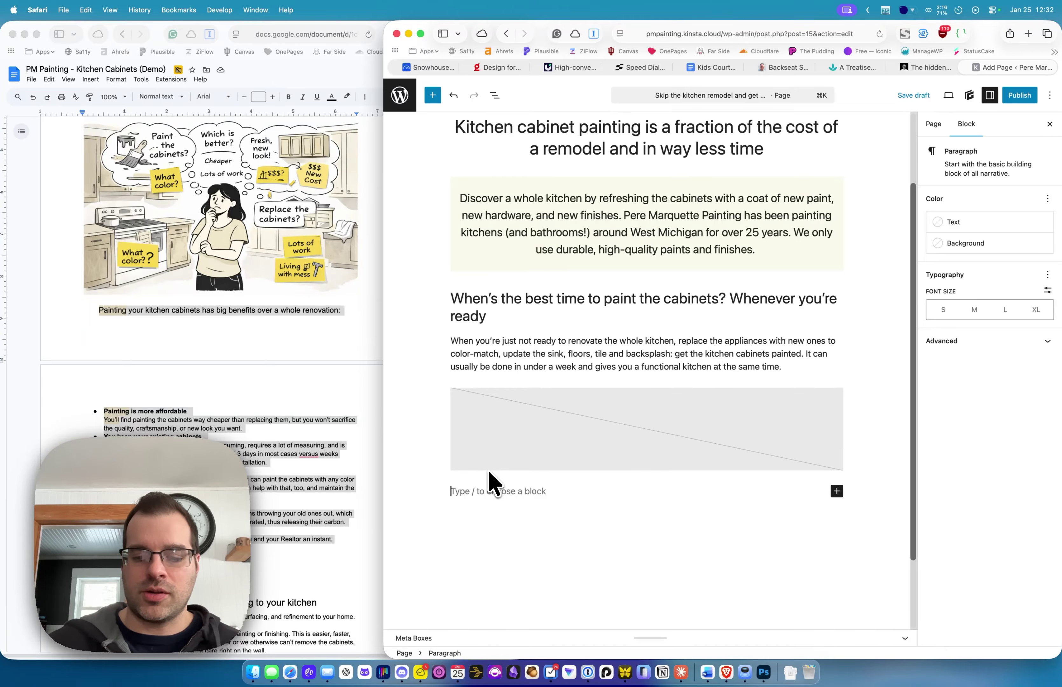
Step: Insert a Container block in the empty paragraph below the image placeholder
type("/")
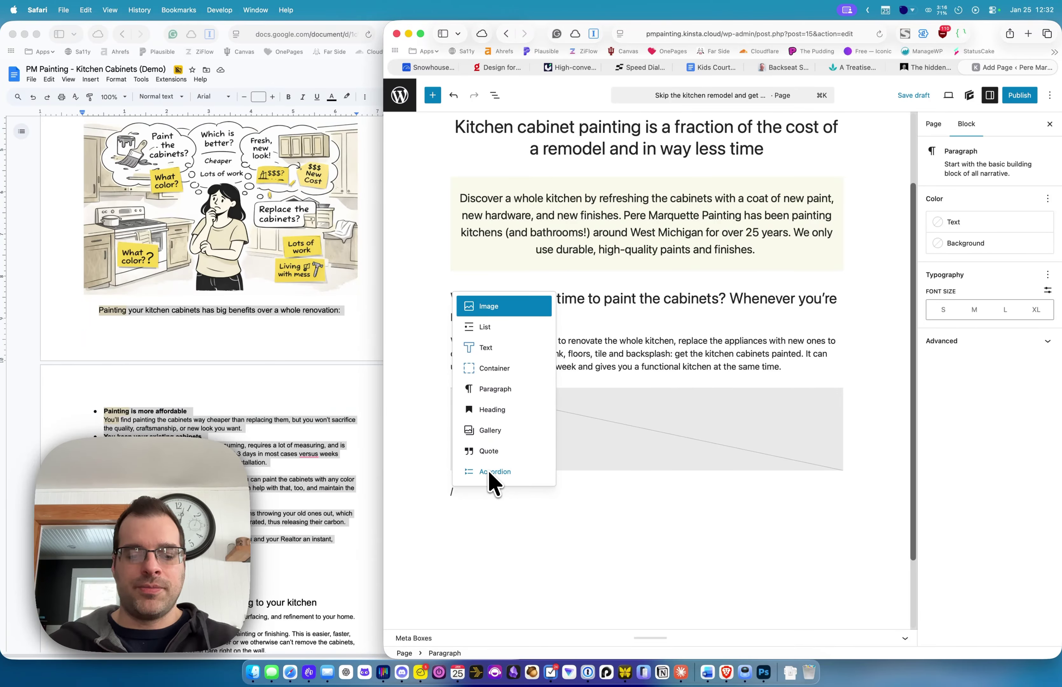
type("con")
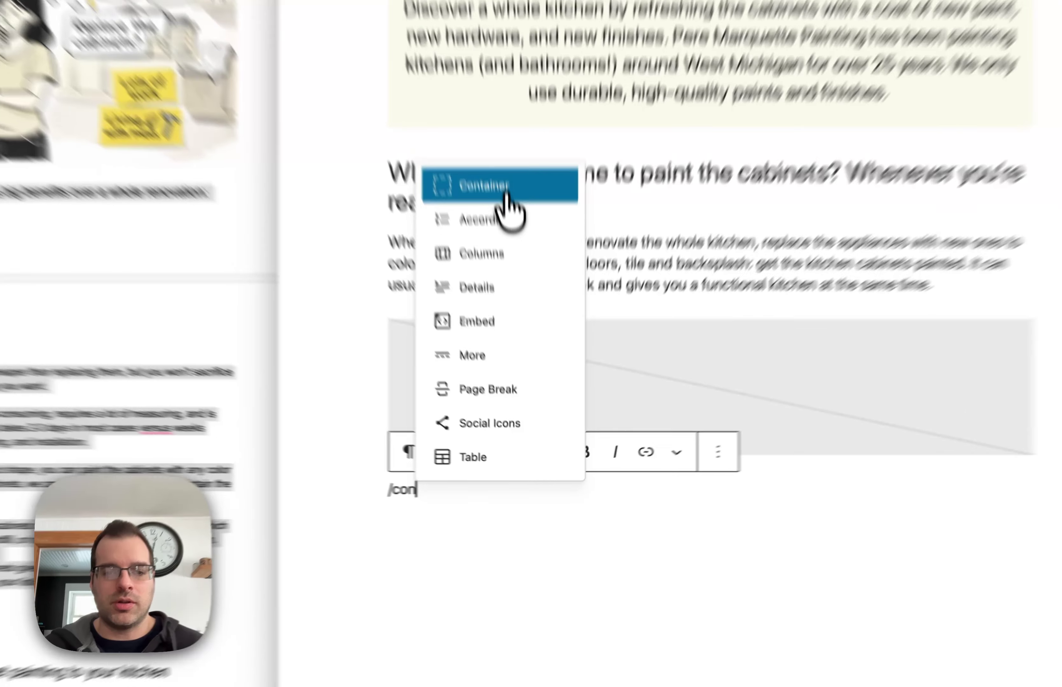
left_click(523, 312)
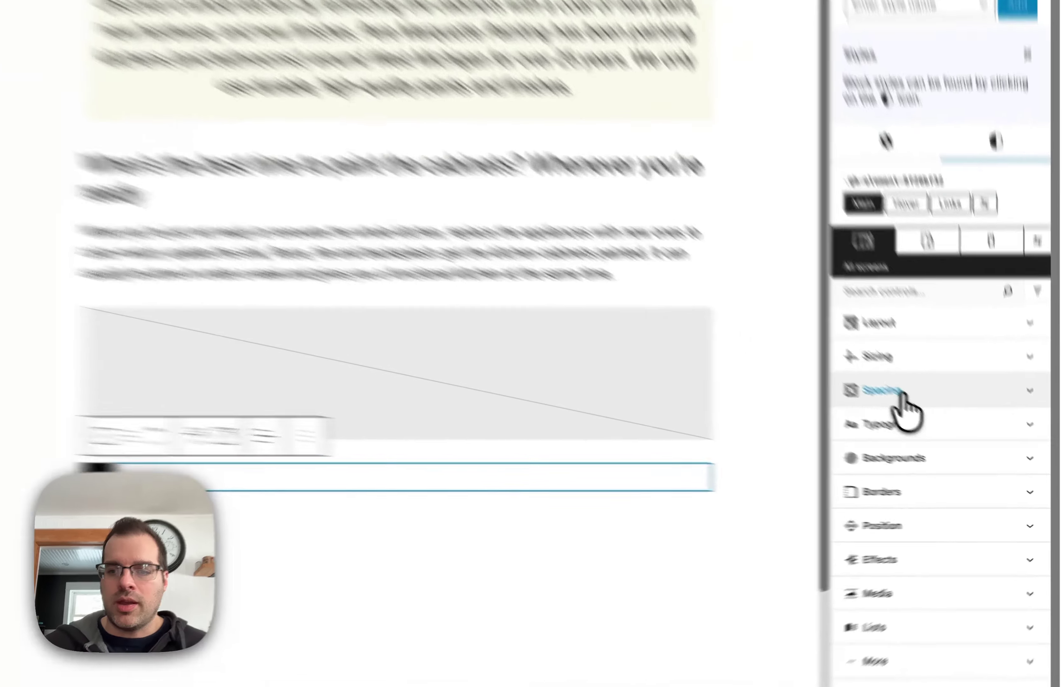
Step: Give the new container top and bottom margins of 35 px and a linked padding of 25 px on all sides
left_click(959, 442)
scroll(968, 453, "down", 5)
left_click(890, 302)
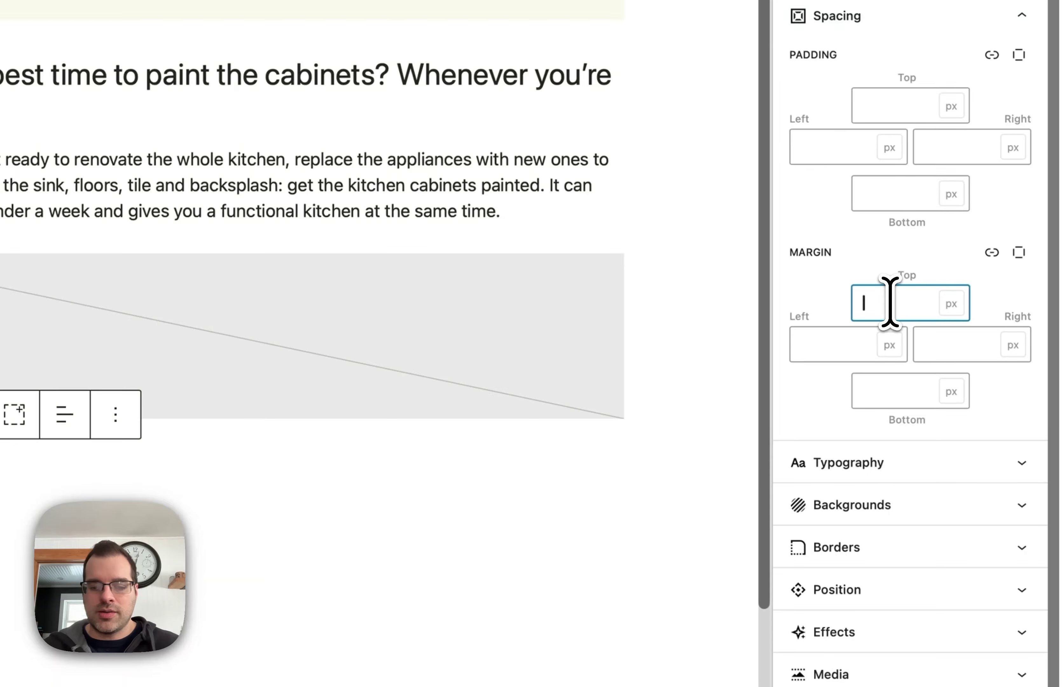
type("35")
left_click(891, 390)
type("35")
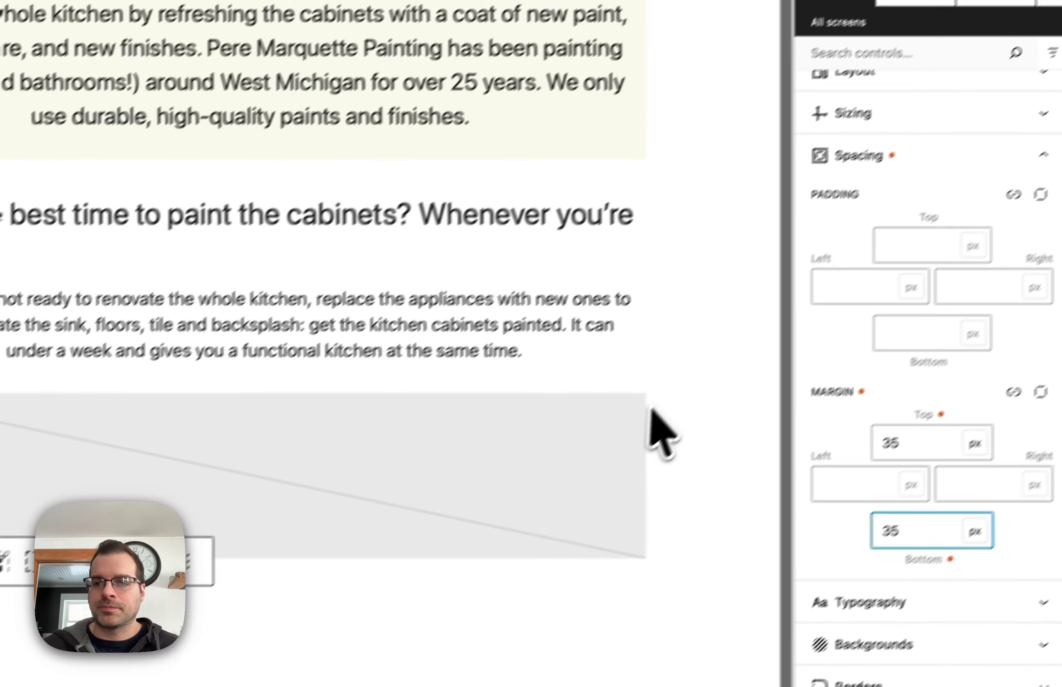
left_click(877, 264)
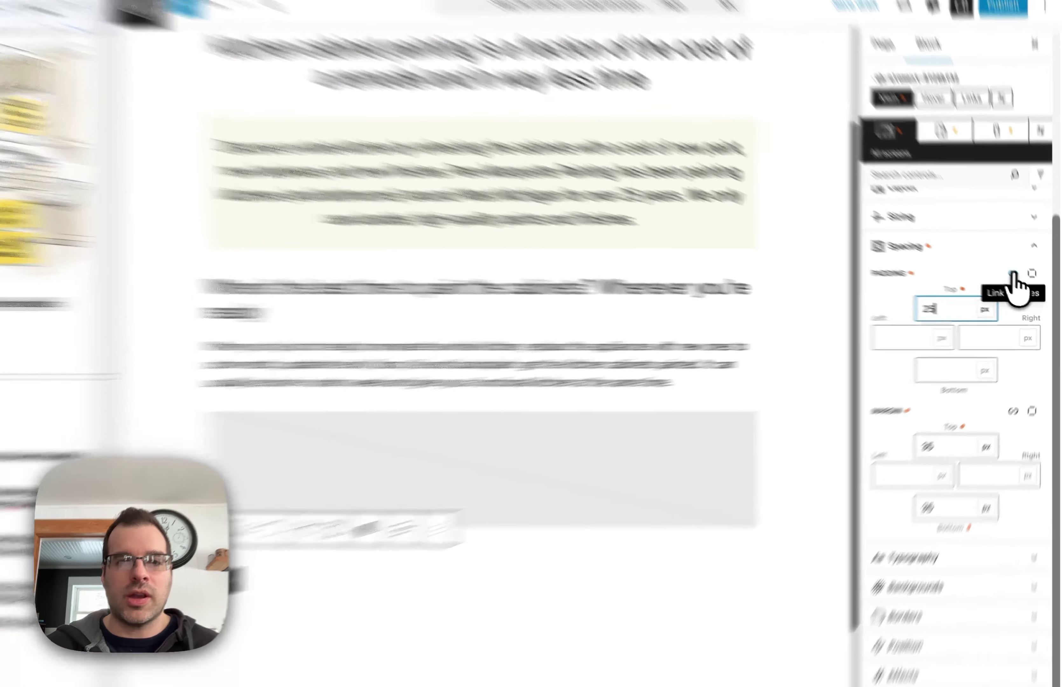
left_click(1027, 289)
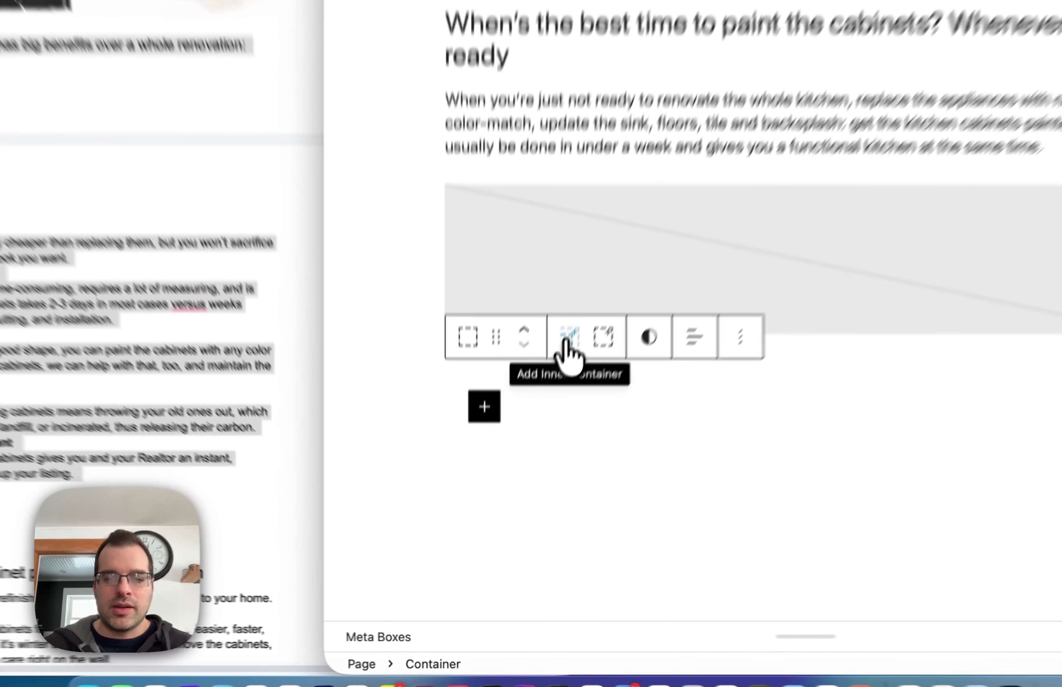
Step: Add an inner container inside the padded container and select it
left_click(519, 472)
scroll(498, 339, "down", 3)
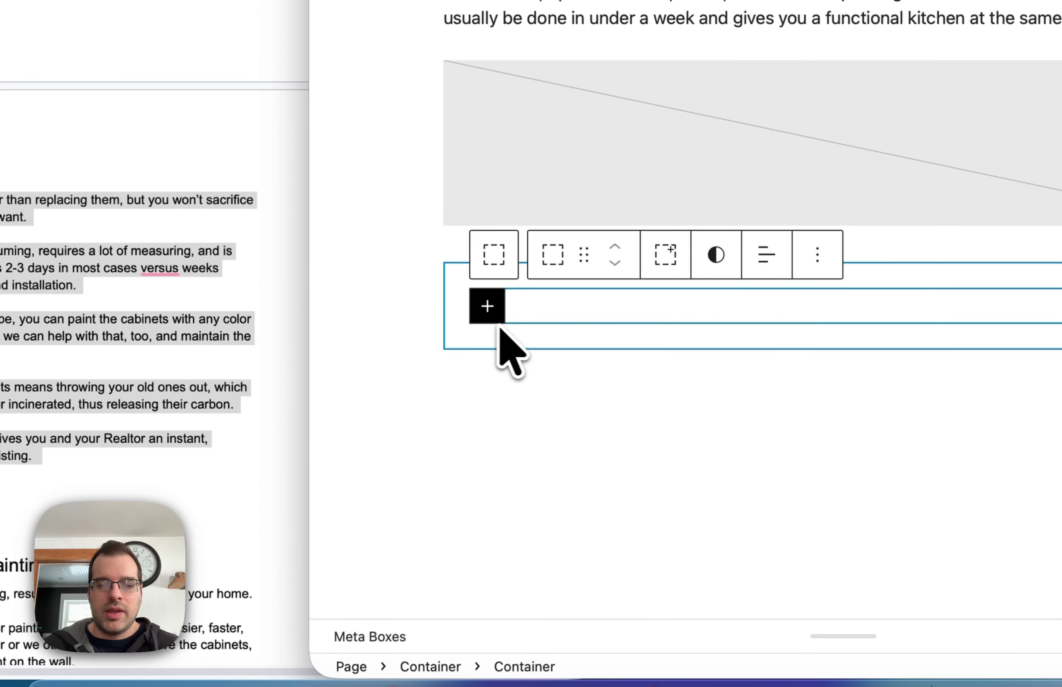
left_click(480, 267)
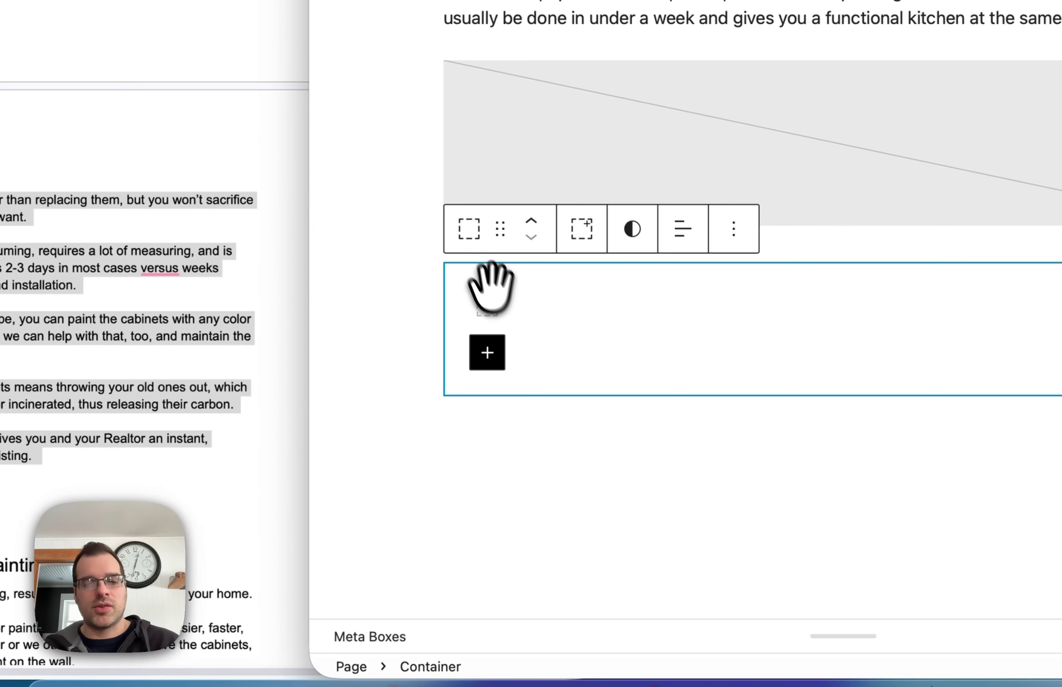
left_click(526, 303)
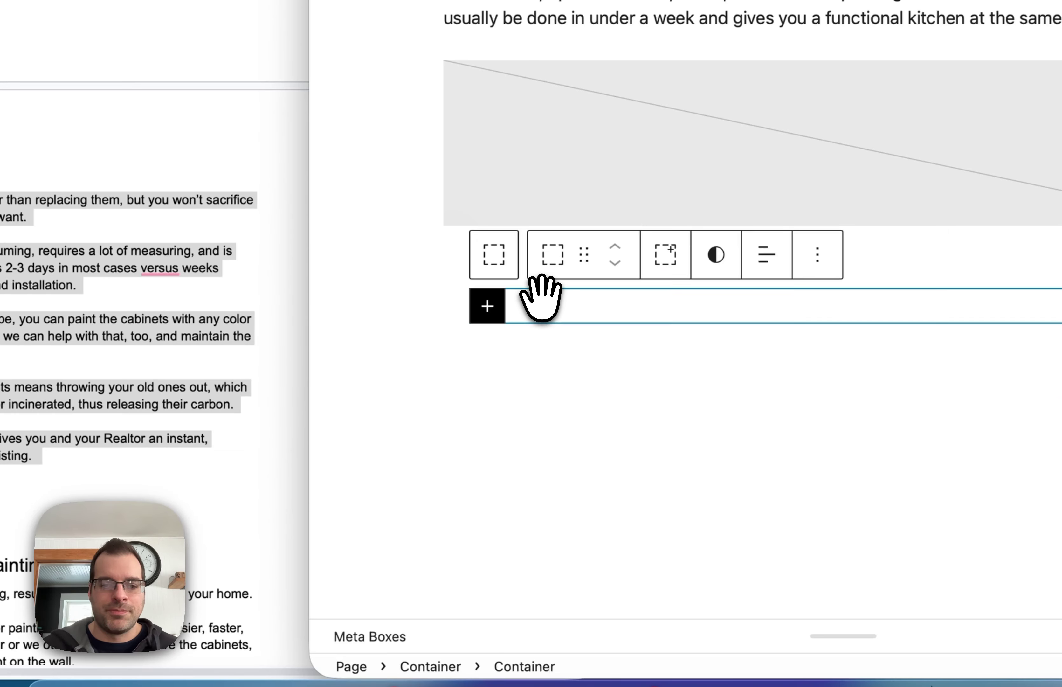
Step: Search the blocks for "grid" and insert a two-column Grid made of containers inside the inner container
left_click(488, 306)
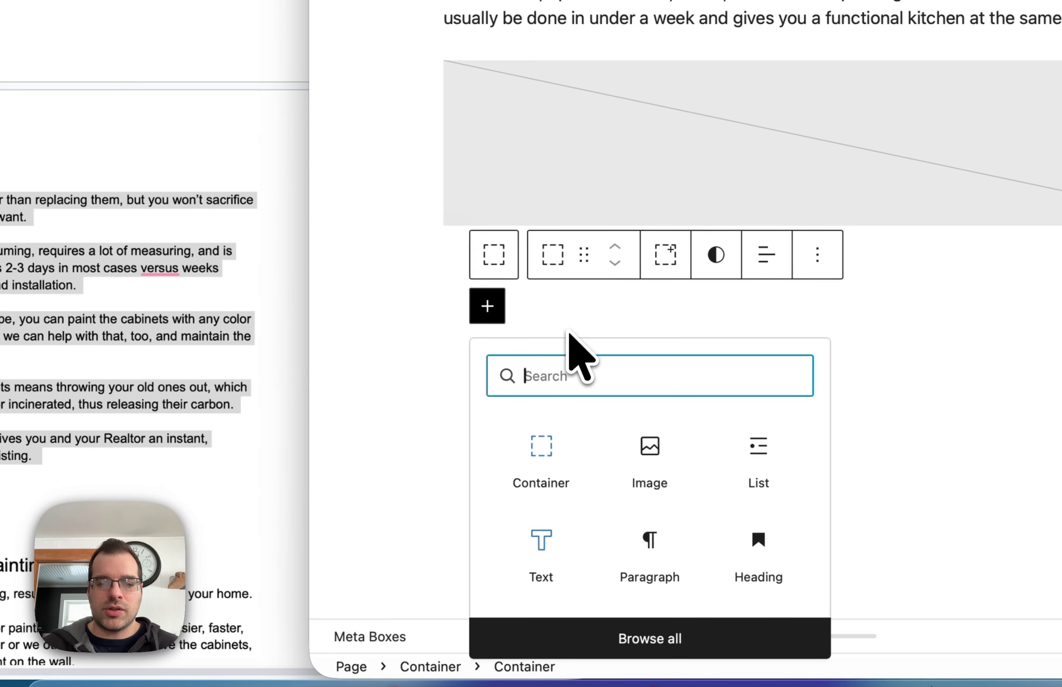
type("grid")
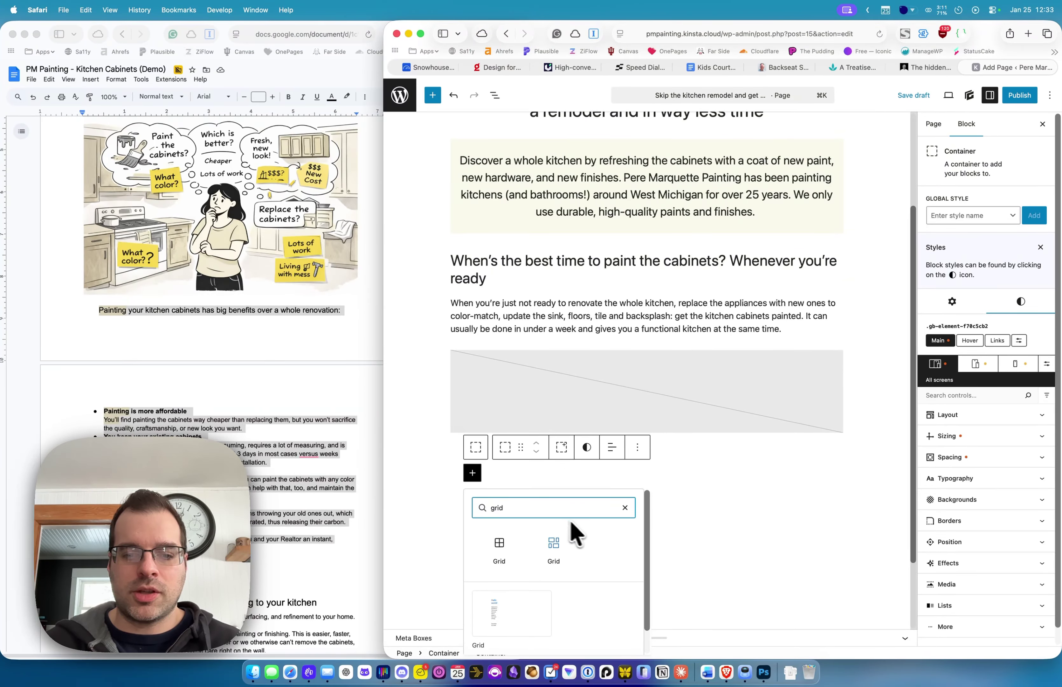
scroll(580, 534, "down", 1)
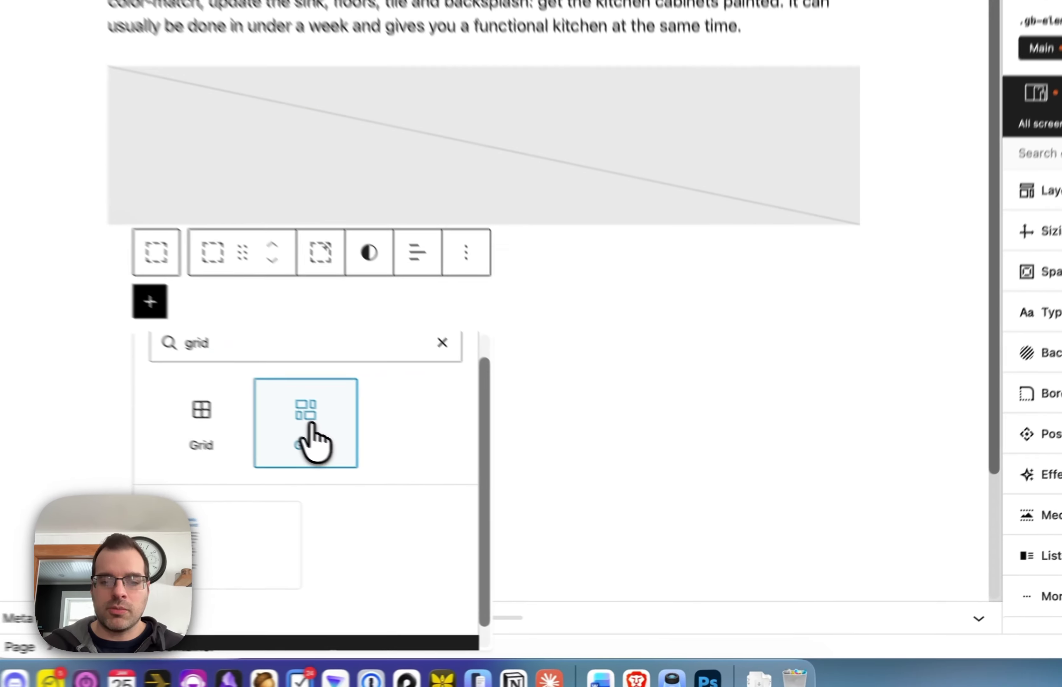
left_click(555, 539)
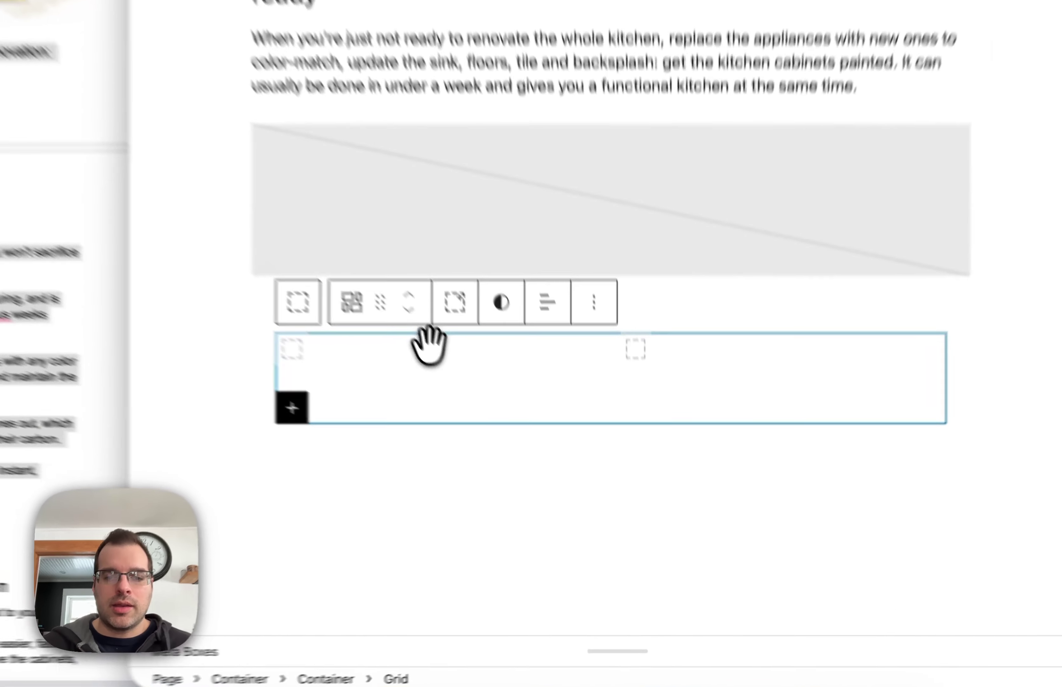
Step: Select the grid's two column containers in turn to examine how they are arranged
left_click(547, 467)
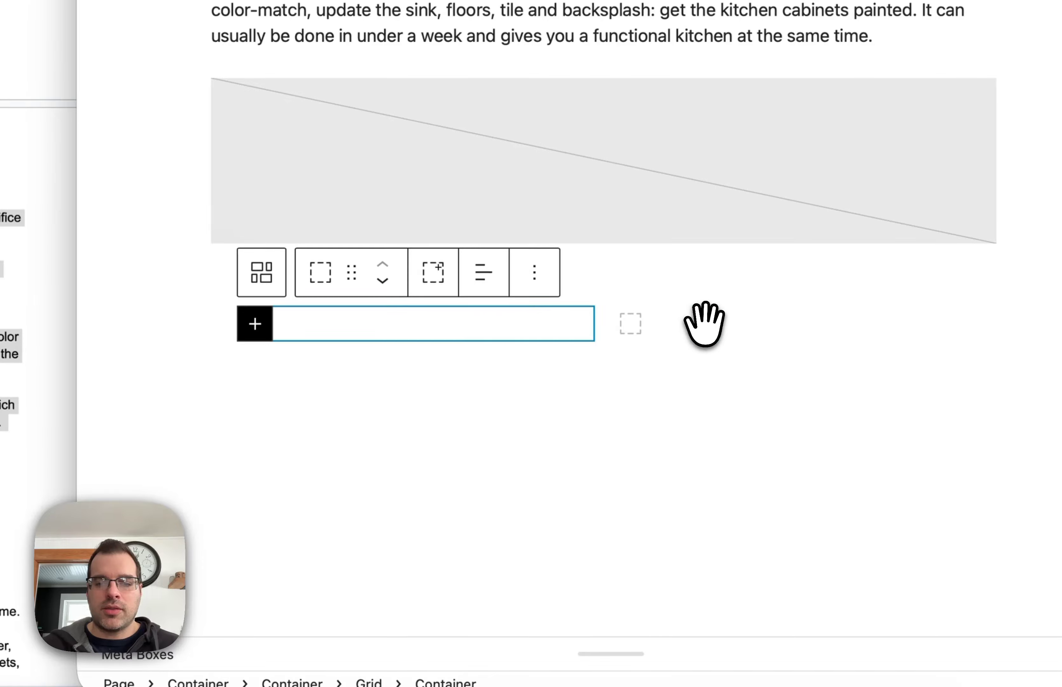
left_click(695, 469)
left_click_drag(518, 332, 671, 307)
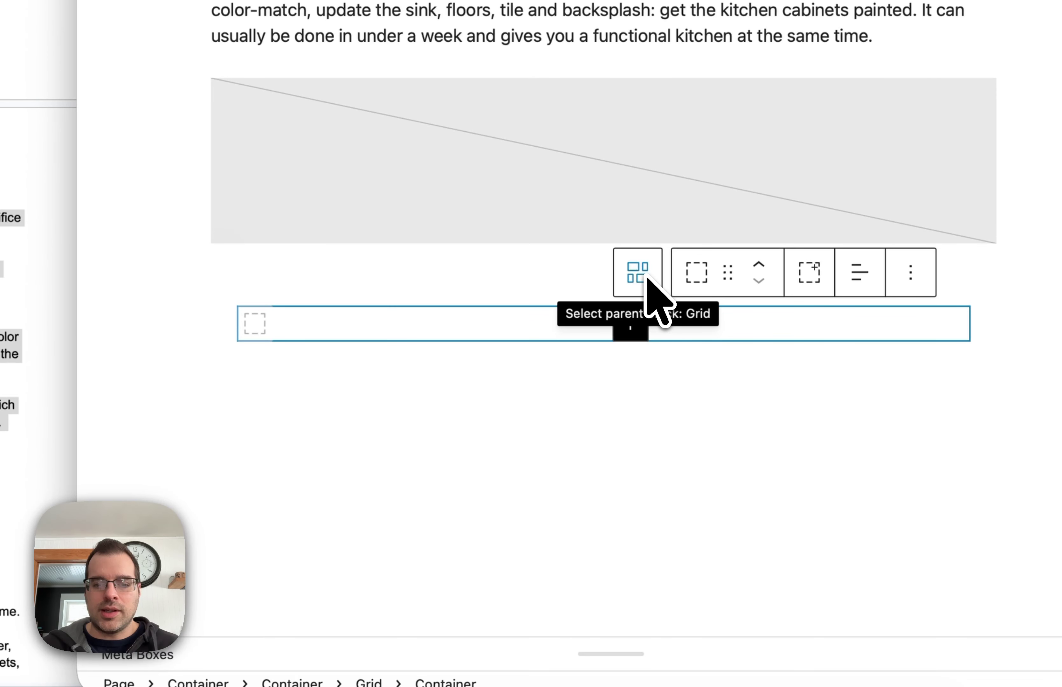
left_click_drag(678, 316, 424, 332)
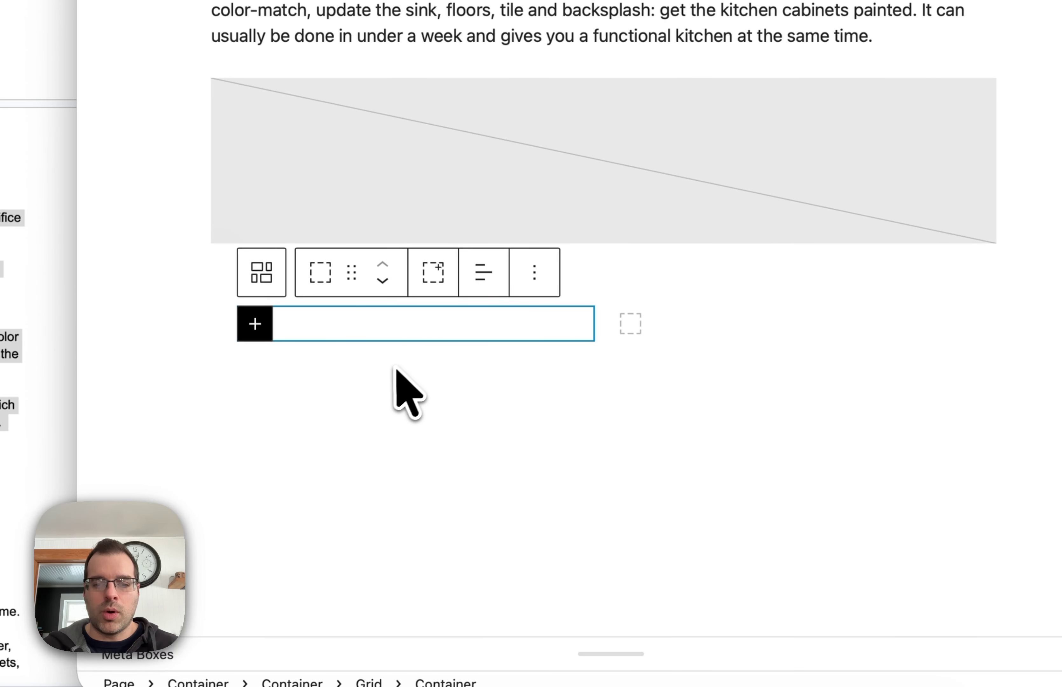
Step: Select the parent Grid block and look through its layout, sizing and spacing style settings
left_click(262, 278)
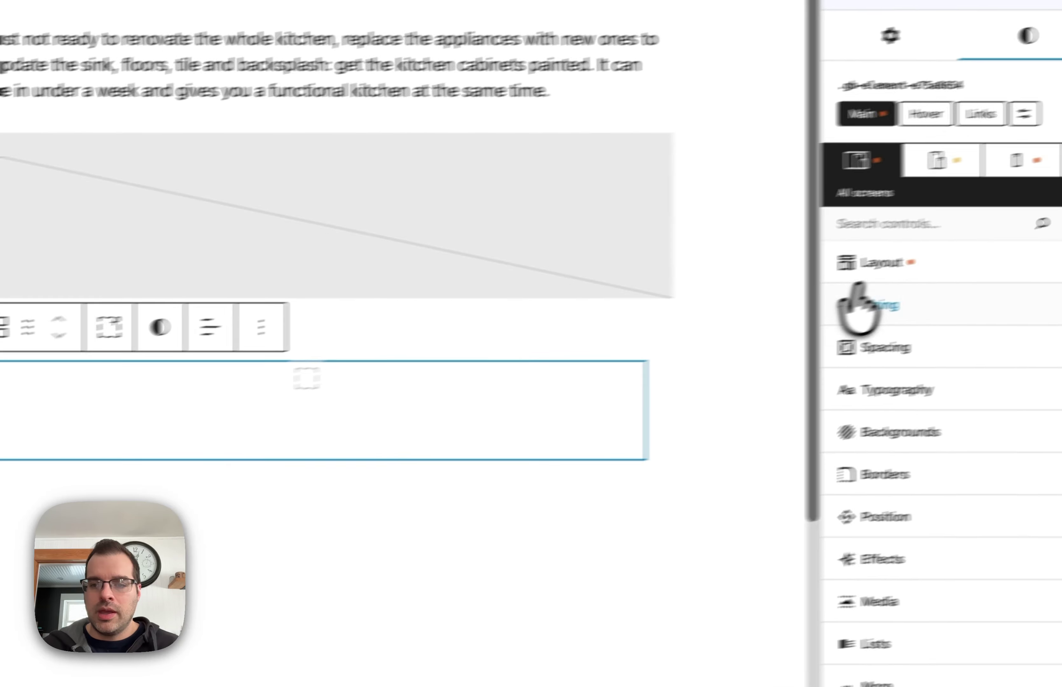
left_click(852, 272)
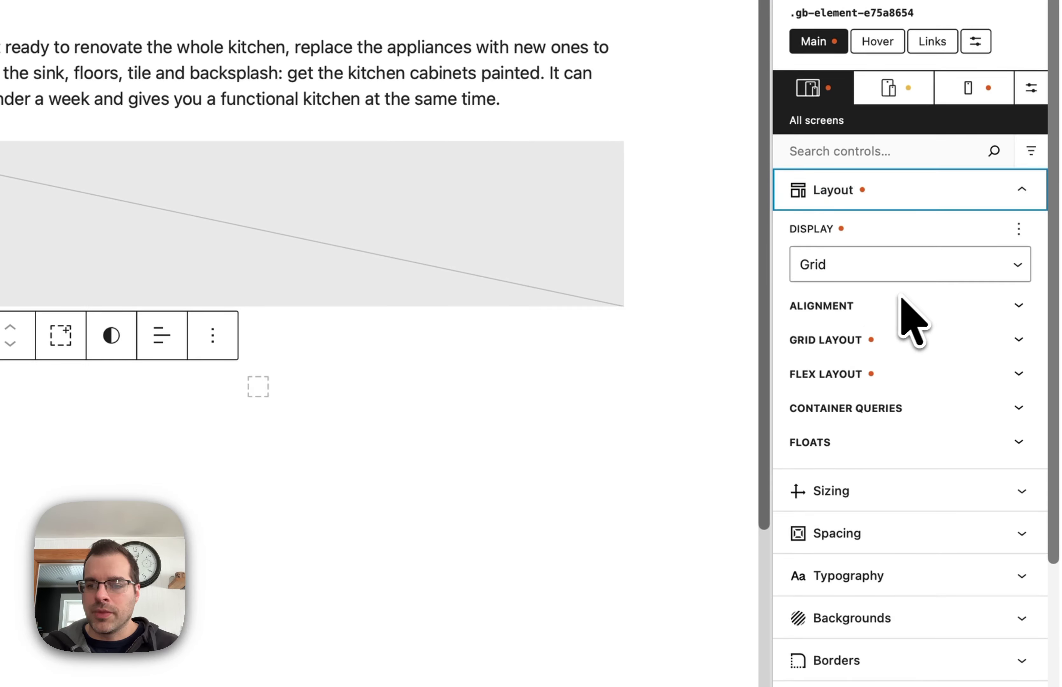
scroll(905, 319, "down", 1)
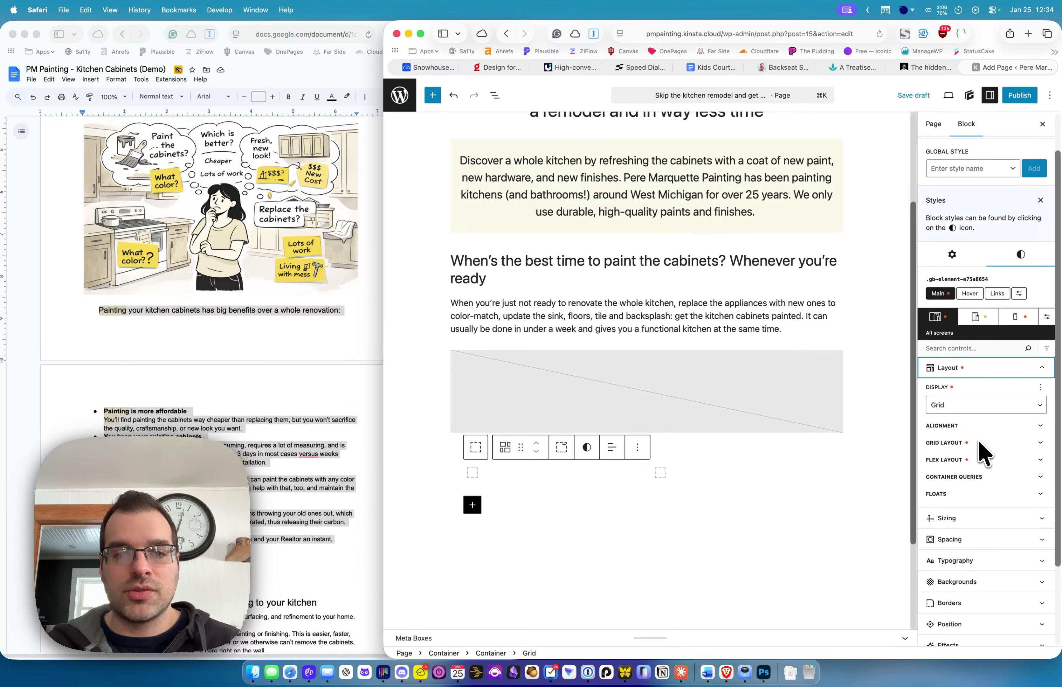
scroll(984, 452, "down", 1)
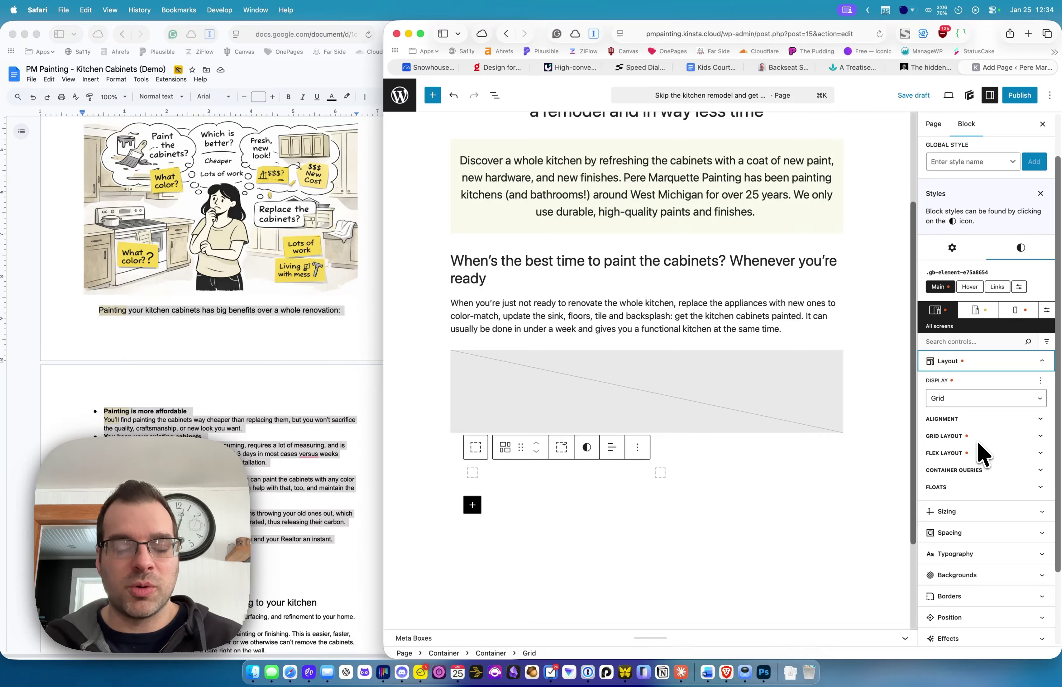
scroll(984, 452, "down", 2)
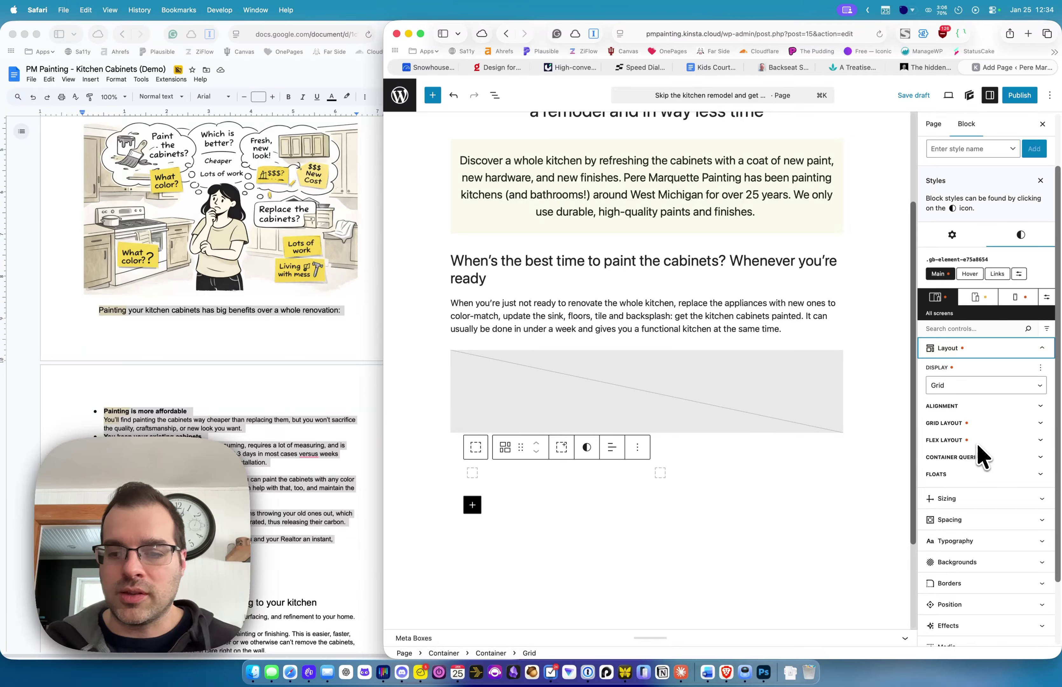
scroll(981, 441, "down", 4)
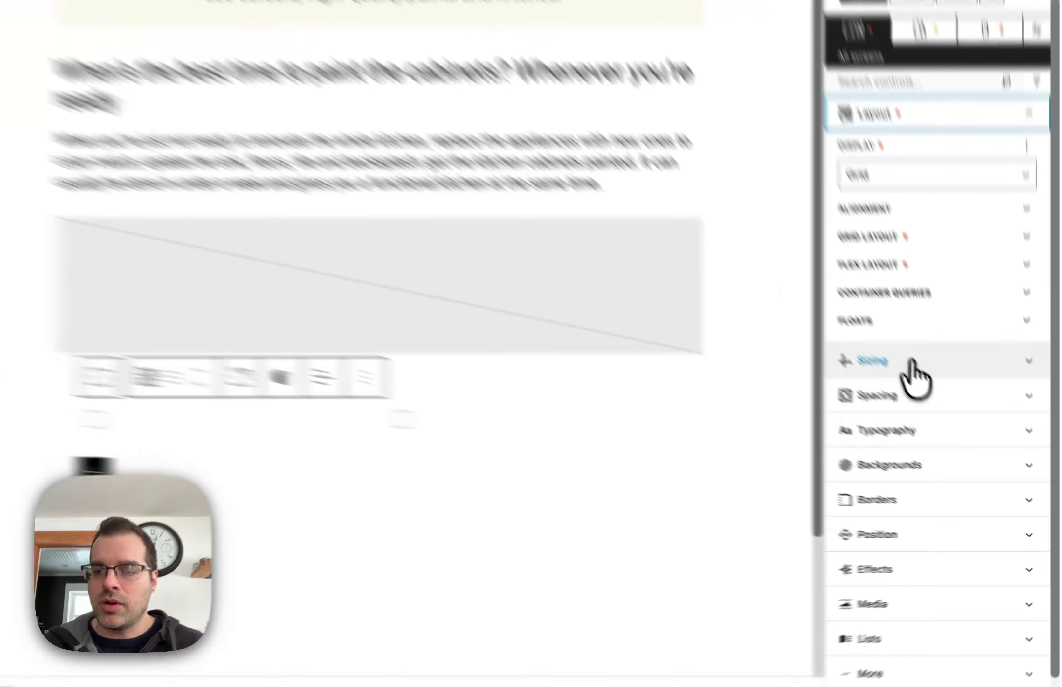
left_click(976, 439)
scroll(976, 446, "down", 10)
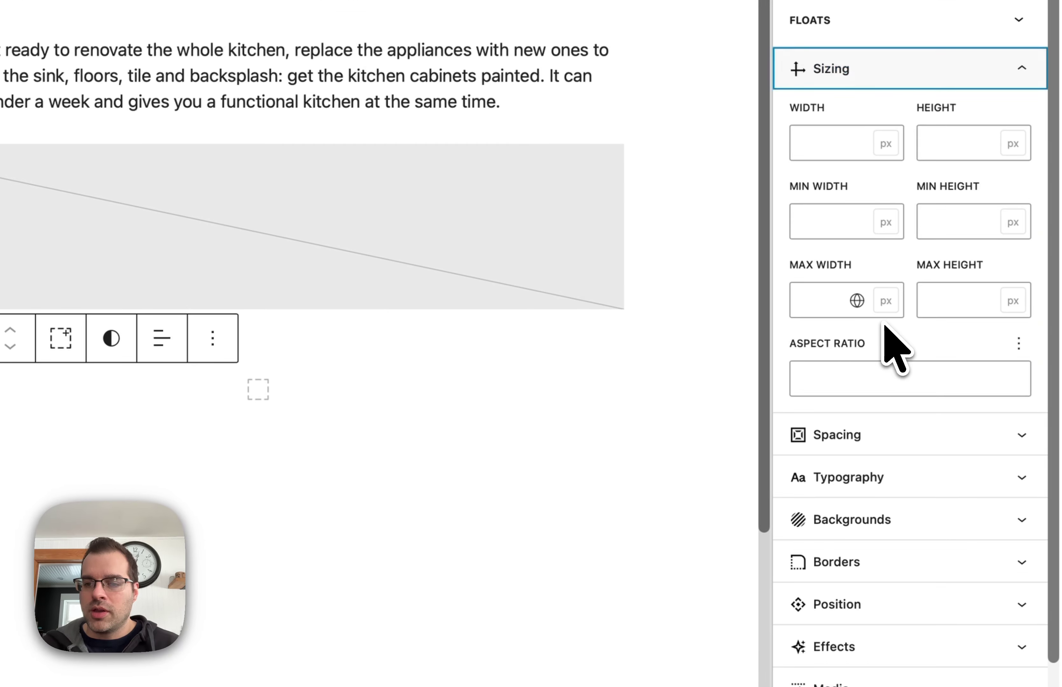
left_click(881, 372)
scroll(884, 379, "down", 10)
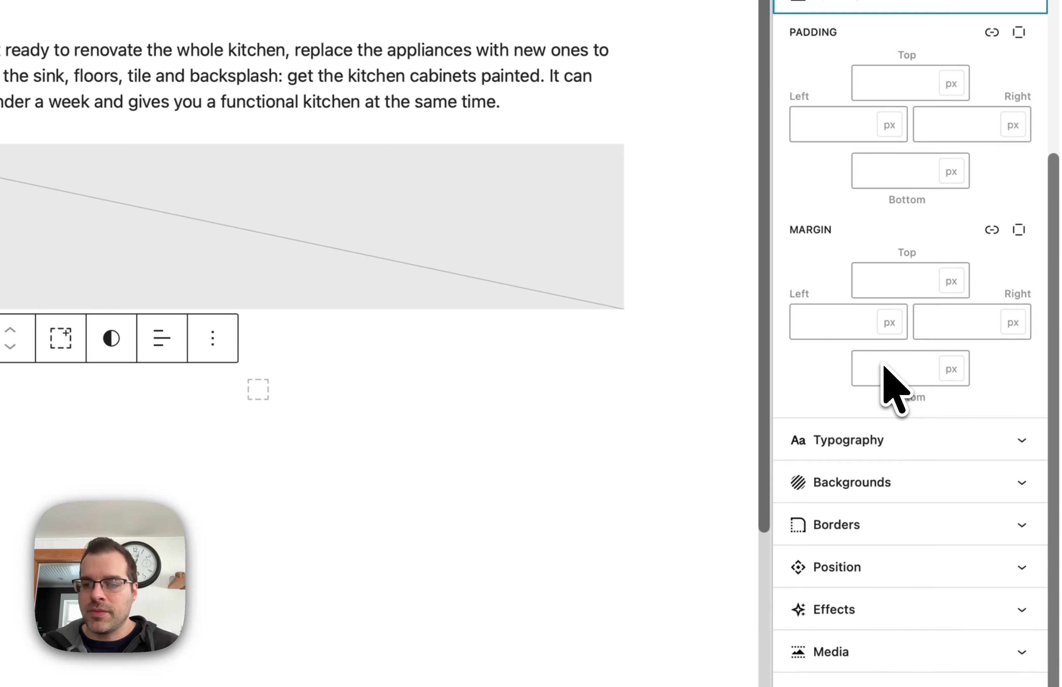
scroll(912, 391, "up", 10)
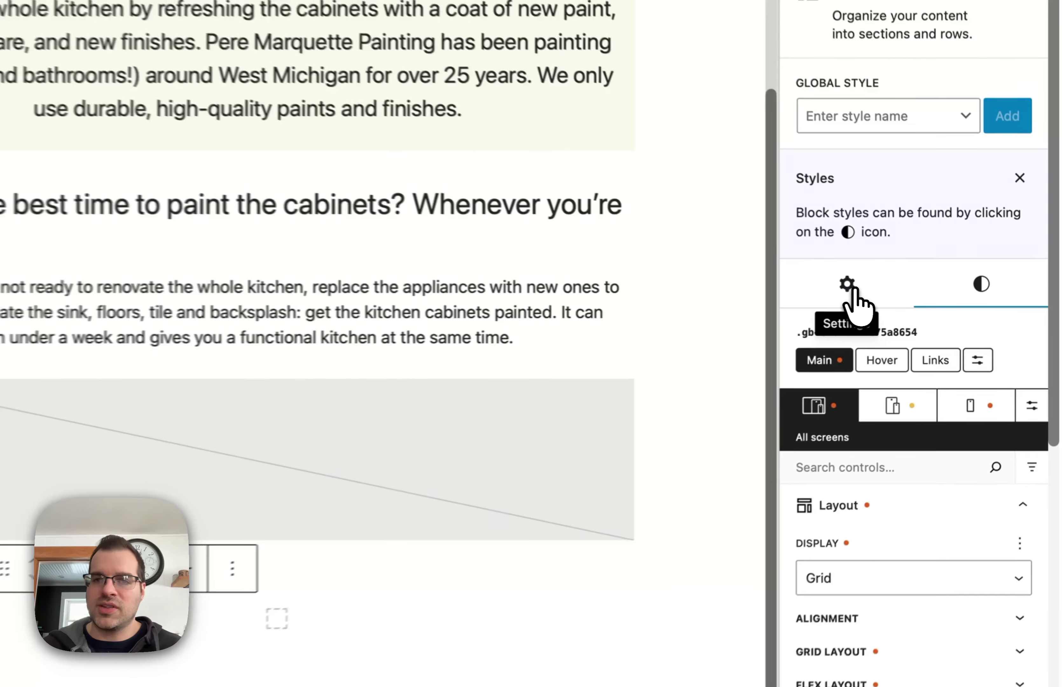
Step: Try the grid's three-column, four-column and narrow-wide layouts, and settle on two columns in a 3/1 ratio
left_click(953, 304)
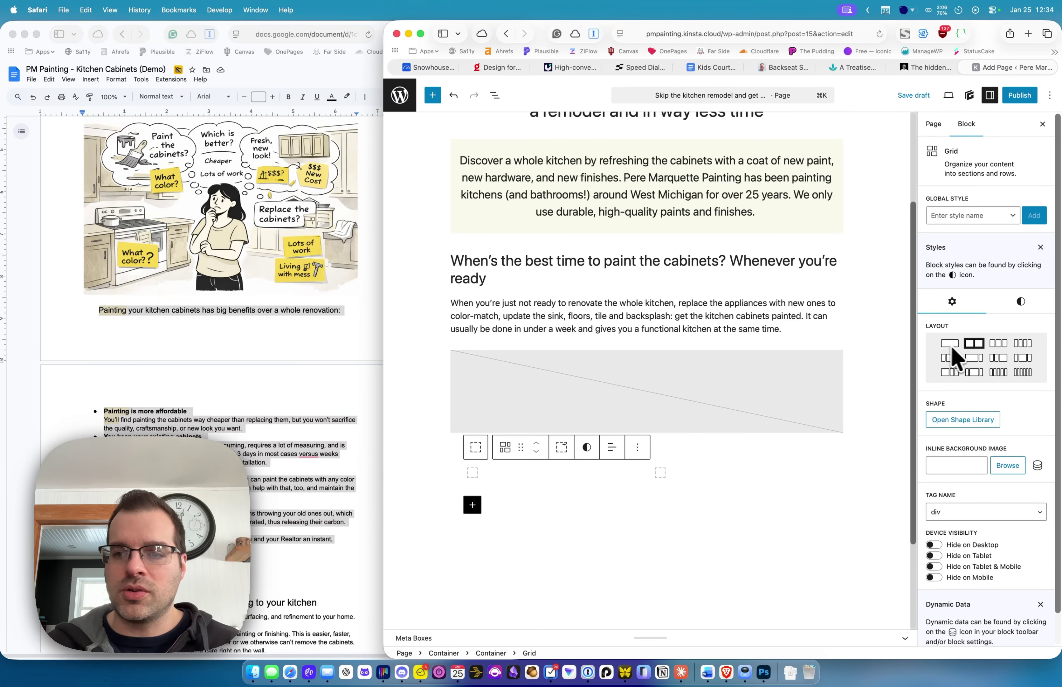
left_click(997, 344)
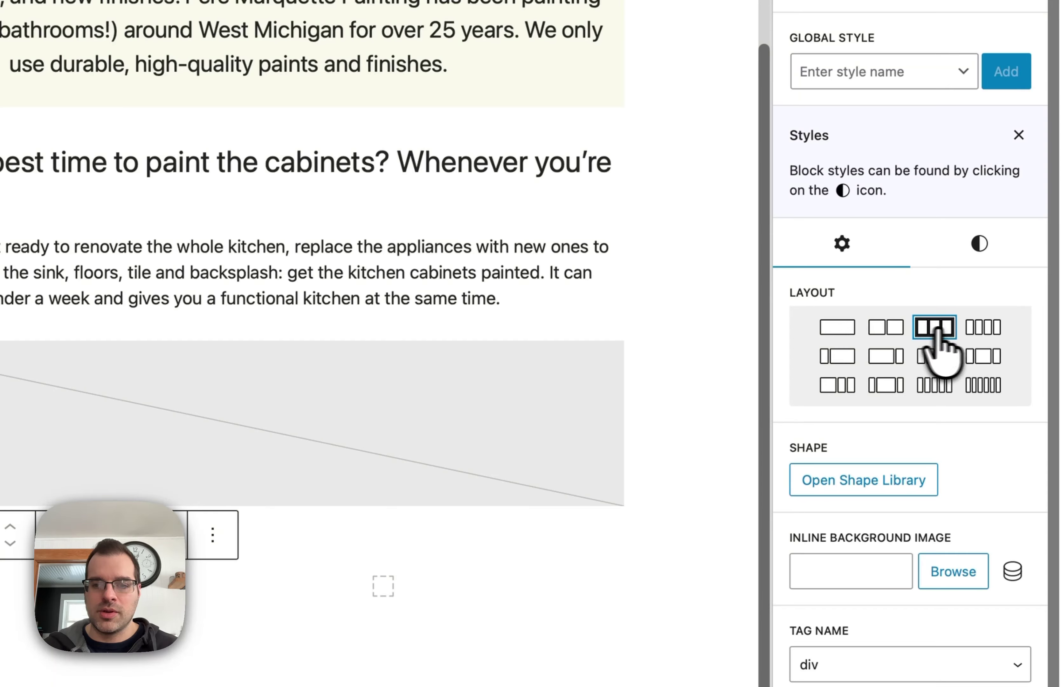
left_click(972, 331)
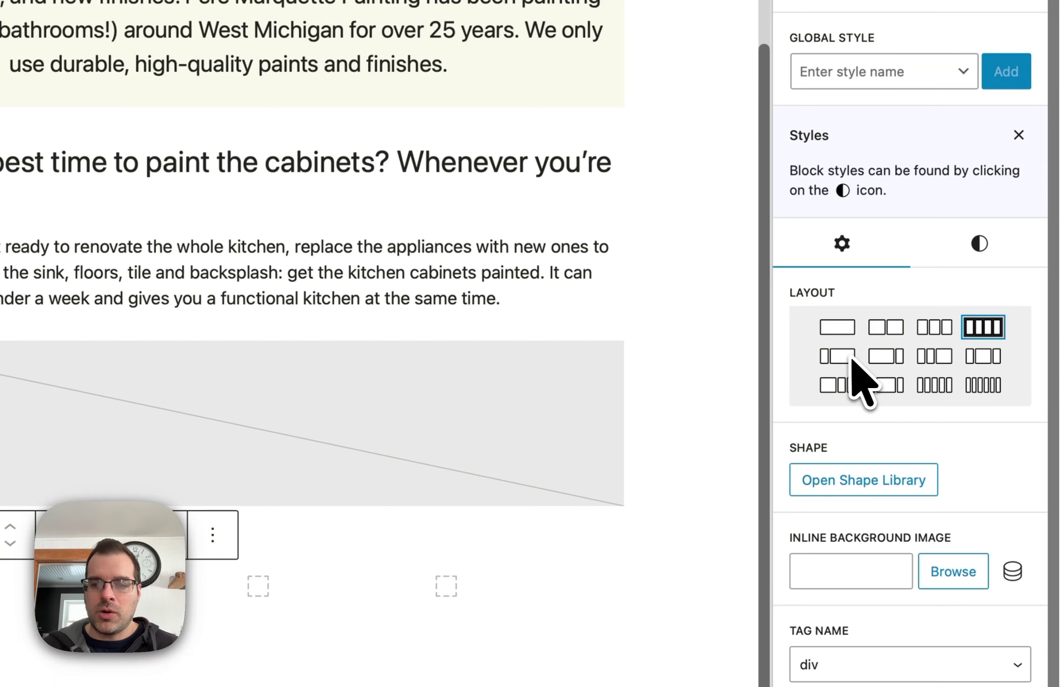
left_click(841, 356)
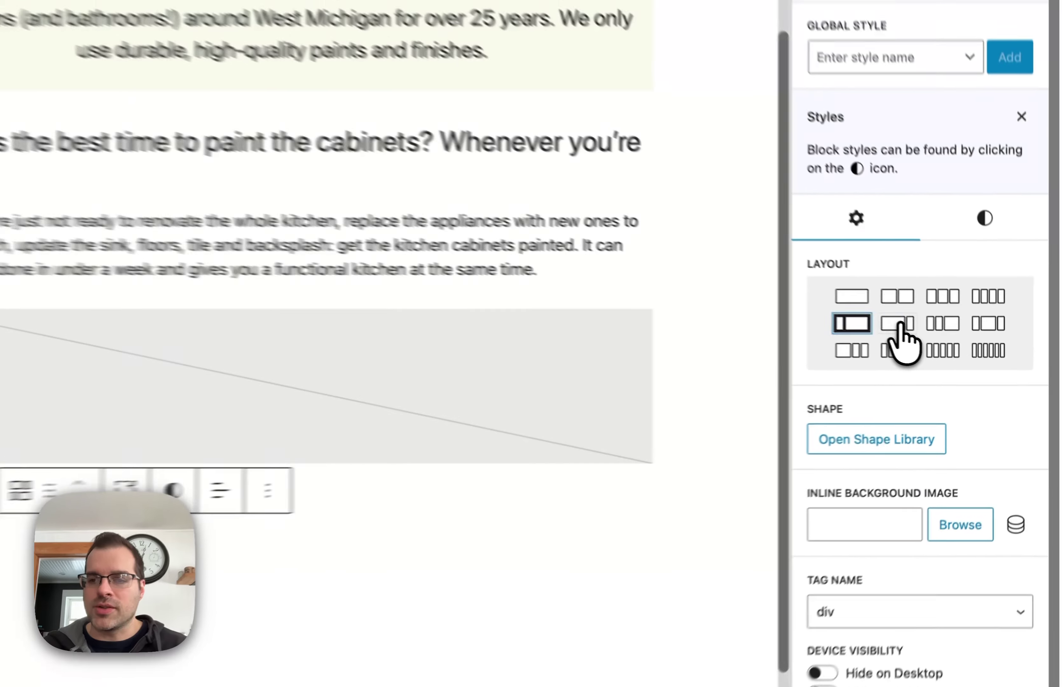
left_click(975, 359)
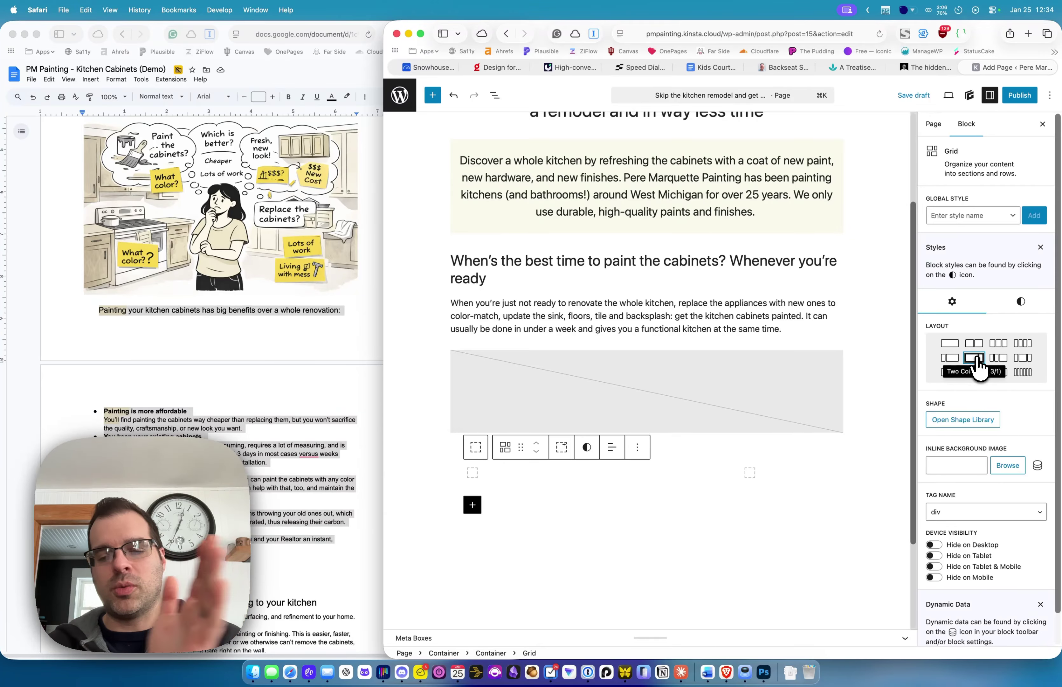
Step: Add a Paragraph block in the grid's wide column and paste the copied benefits intro and bullet list into it
left_click(480, 468)
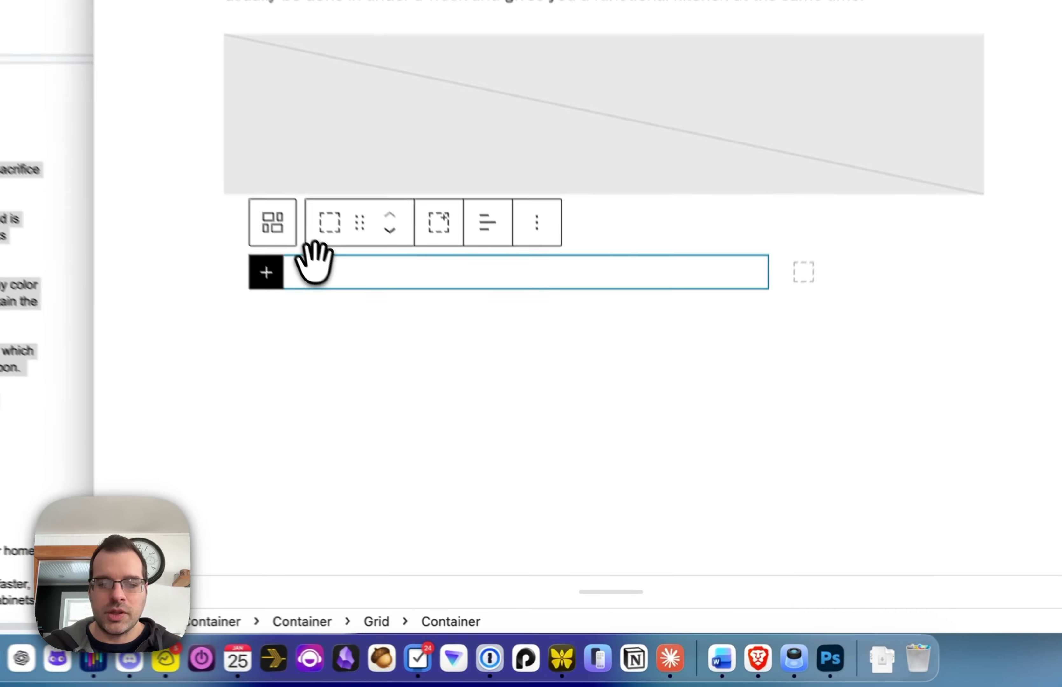
left_click(266, 258)
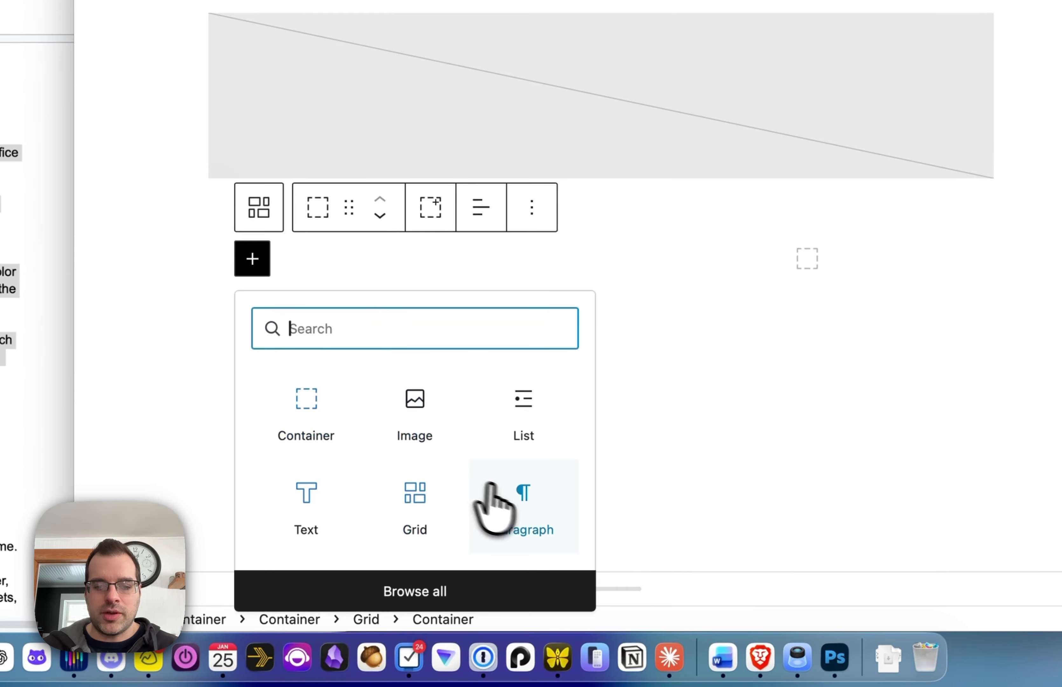
left_click(518, 493)
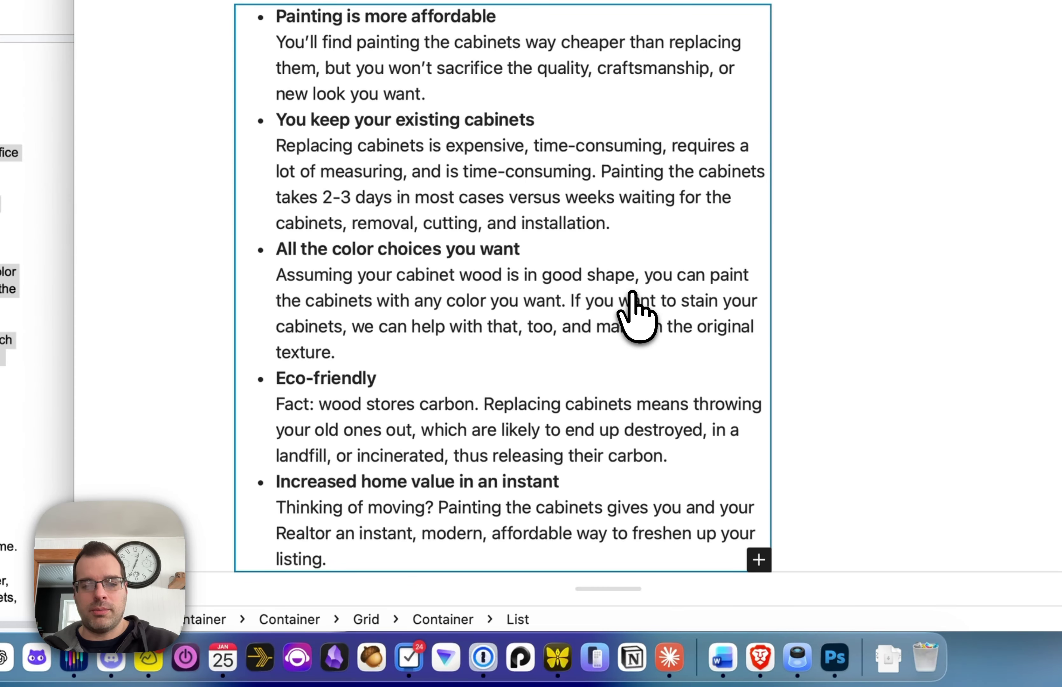
type("Painting is more affordable You’ll find painting the cabinets way cheaper than replacing them, but you won’t sacrifice the quality, craftsmanship, or new look you want. You keep your existing cabinets Replacing cabinets is expensive, time-consuming, requires a lot of measuring, and is time-consuming. Painting the cabinets takes 2-3 days in most cases versus weeks waiting for the cabinets, removal, cutting, and installation. All the color choices you want Assuming your cabinet wood is in good shape, you can paint the cabinets with any color you want. If you want to stain your cabinets, we can help with that, too, and maintain the original texture. Eco-friendly Fact: wood stores carbon. Replacing cabinets means throwing your old ones out, which are likely to end up destroyed, in a landfill, or incinerated, thus releasing their carbon. Increased home value in an instant Thinking of moving? Painting the cabinets gives you and your Realtor an instant, modern, affordable way to freshen up your listing.")
Step: Examine the grid's nested blocks by selecting the empty narrow column, the intro paragraph, a list item, the list and the outer container
left_click(836, 227)
scroll(968, 370, "down", 5)
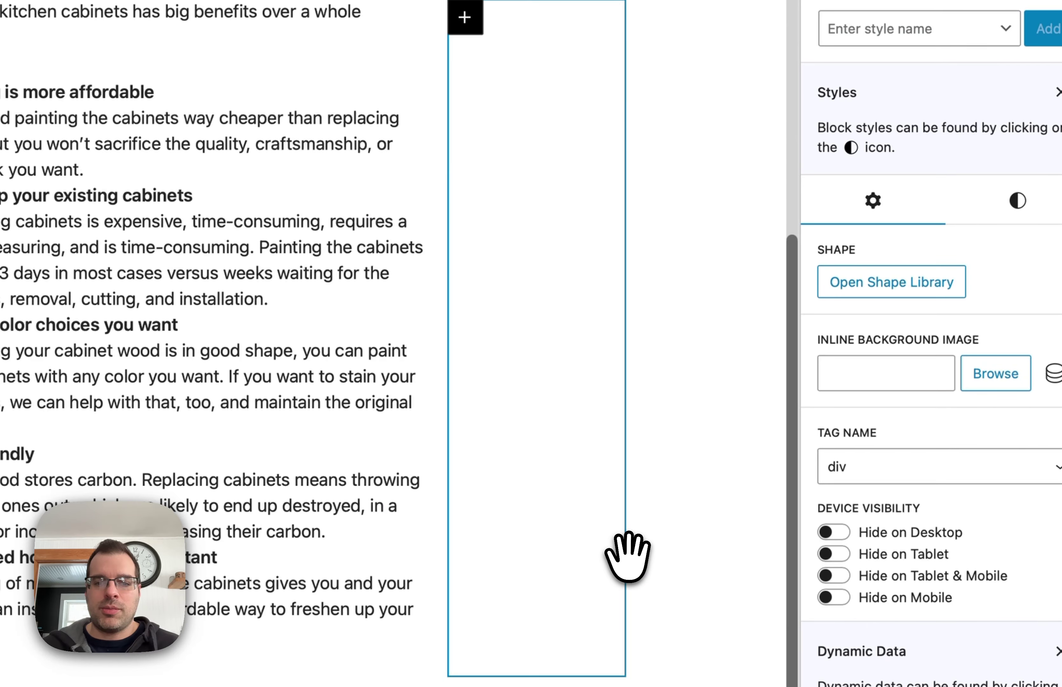
scroll(968, 370, "up", 3)
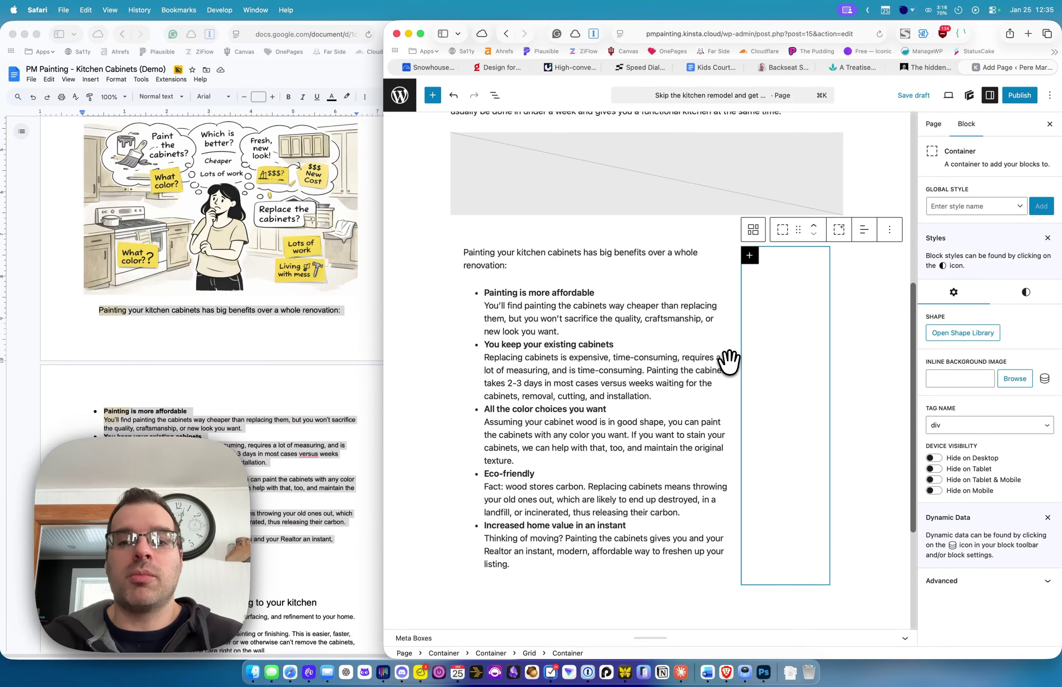
left_click(545, 253)
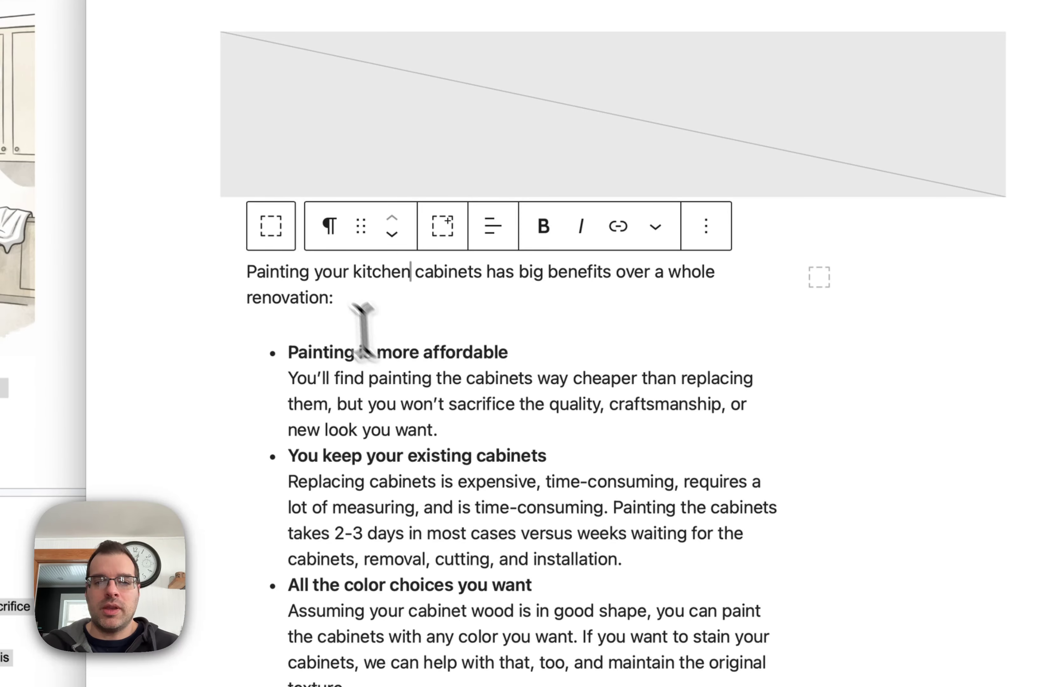
triple_click(322, 283)
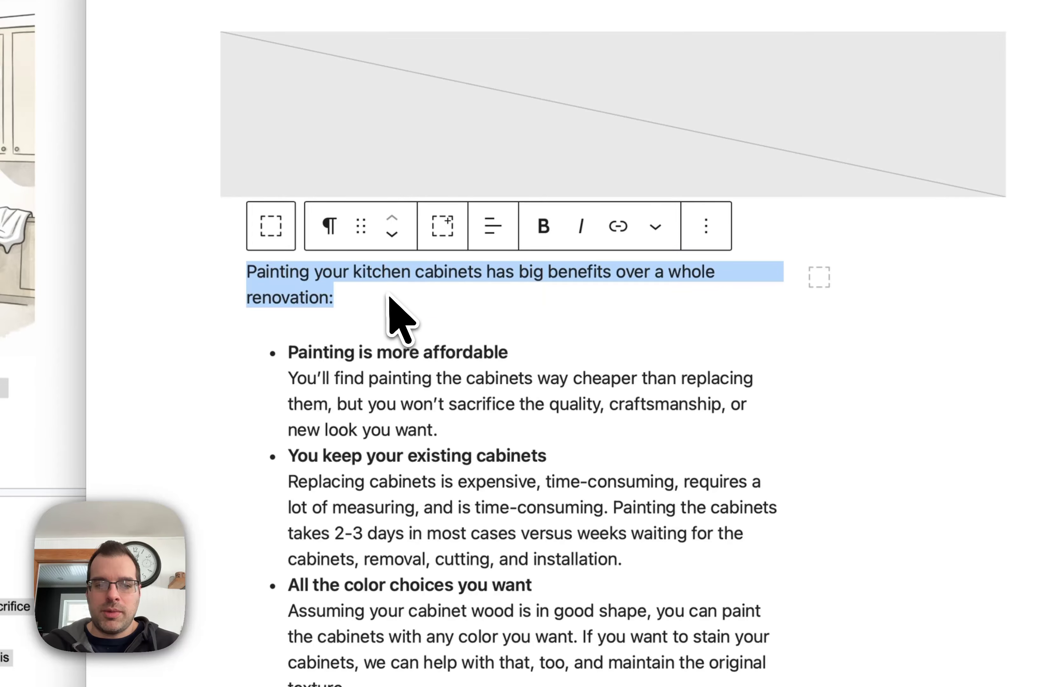
scroll(476, 390, "down", 1)
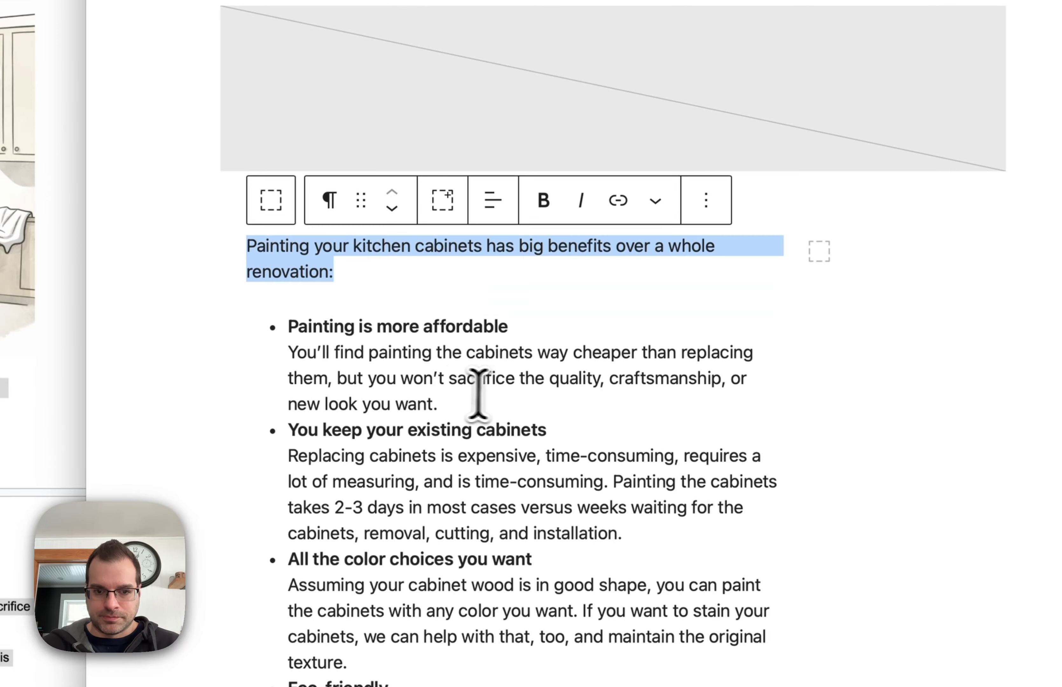
left_click(446, 388)
scroll(497, 408, "down", 2)
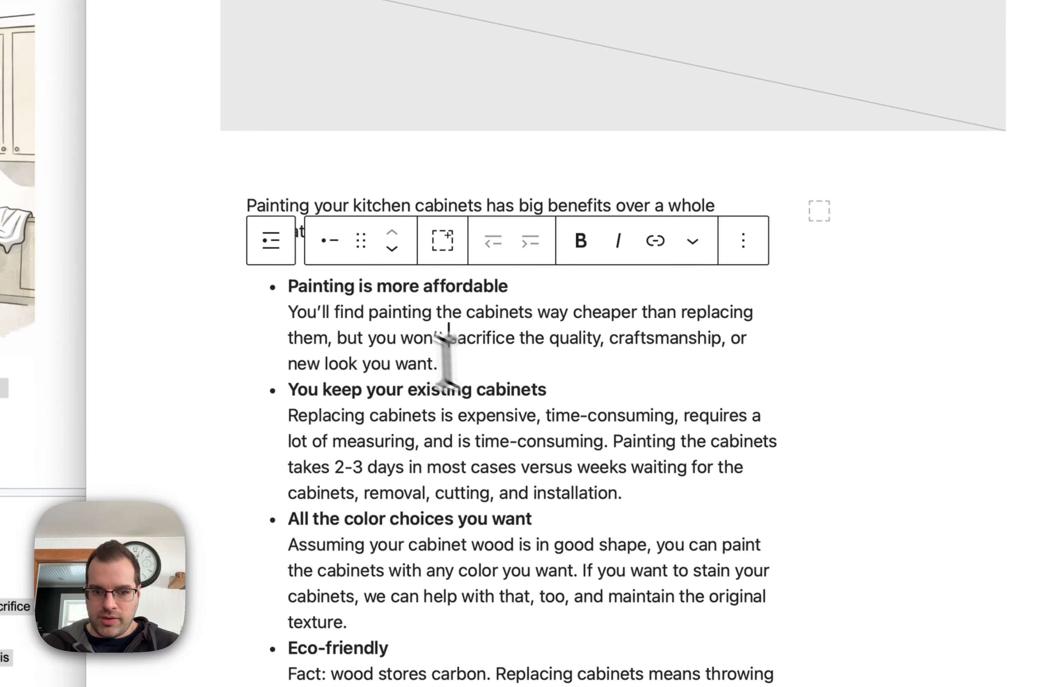
left_click(387, 338)
left_click(270, 241)
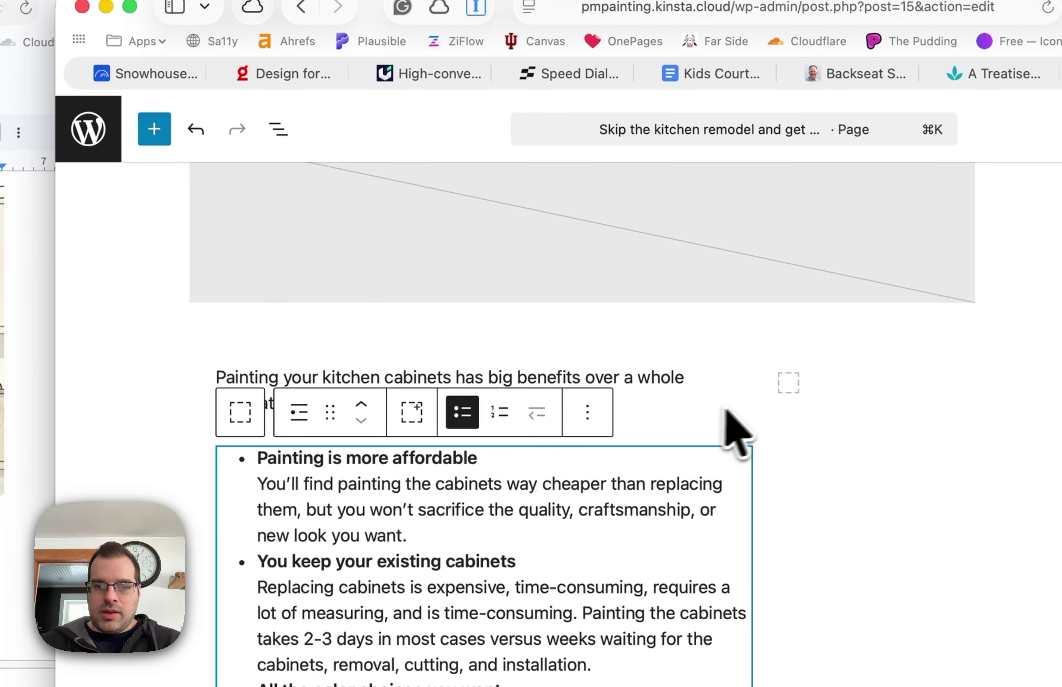
left_click(696, 361)
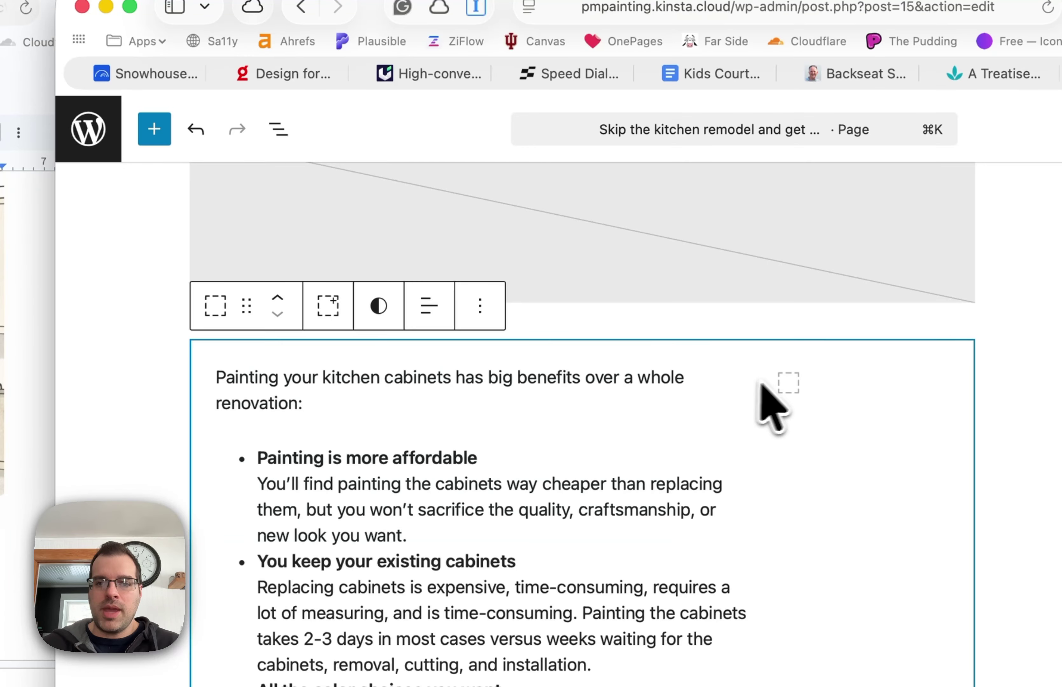
Step: Select the wide column's container around the benefits text and add a background to it in its style settings
left_click(656, 393)
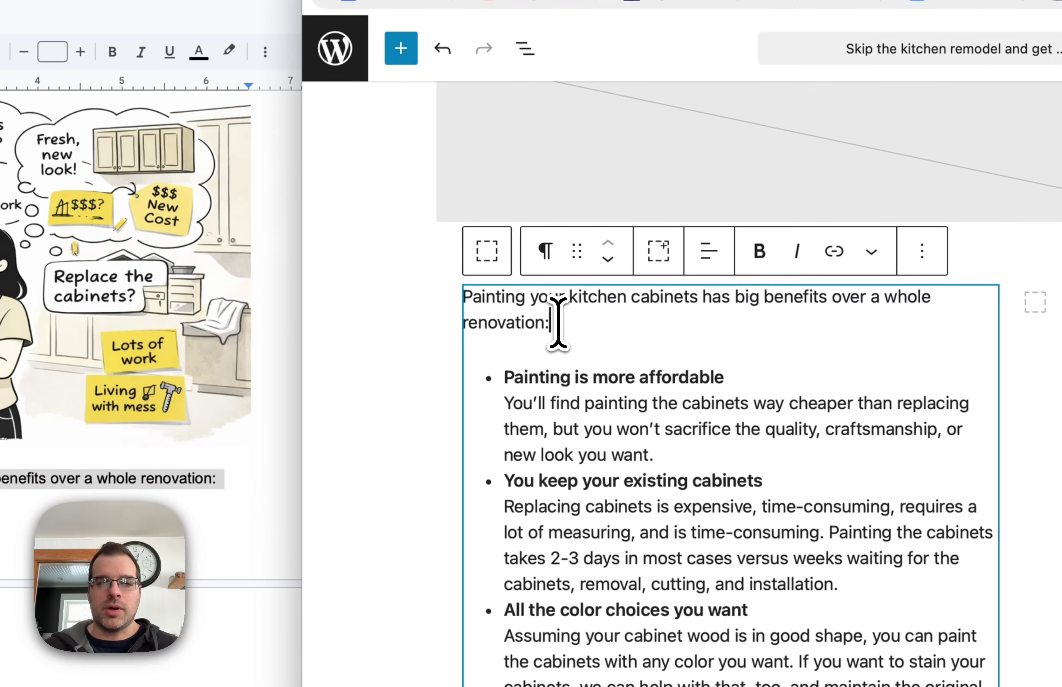
left_click(486, 251)
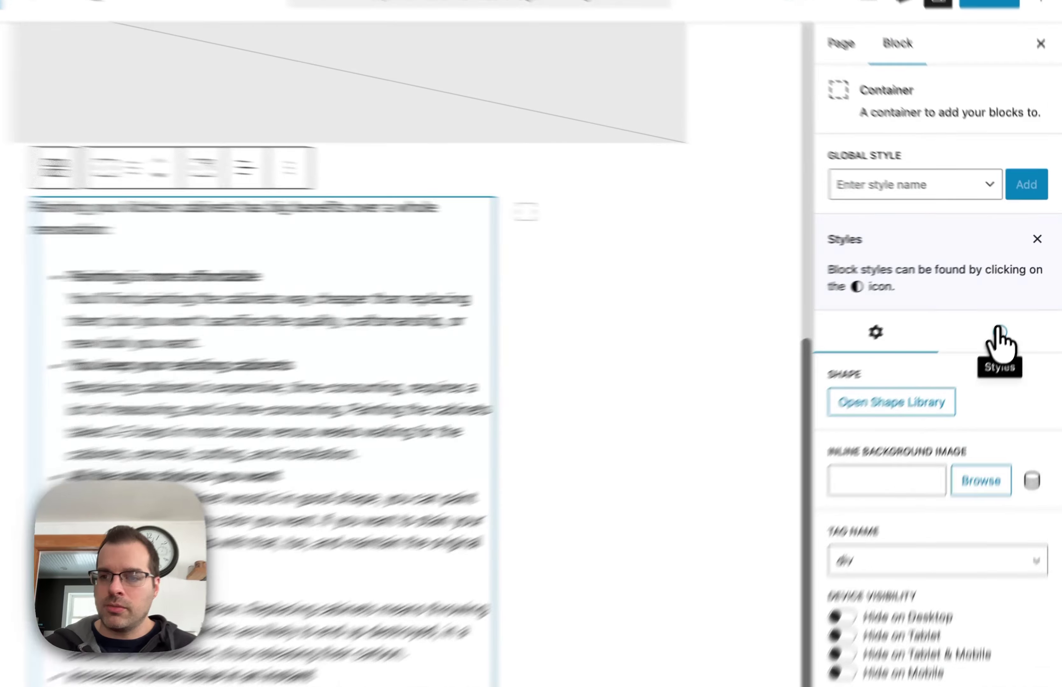
left_click(1025, 295)
scroll(1025, 308, "down", 1)
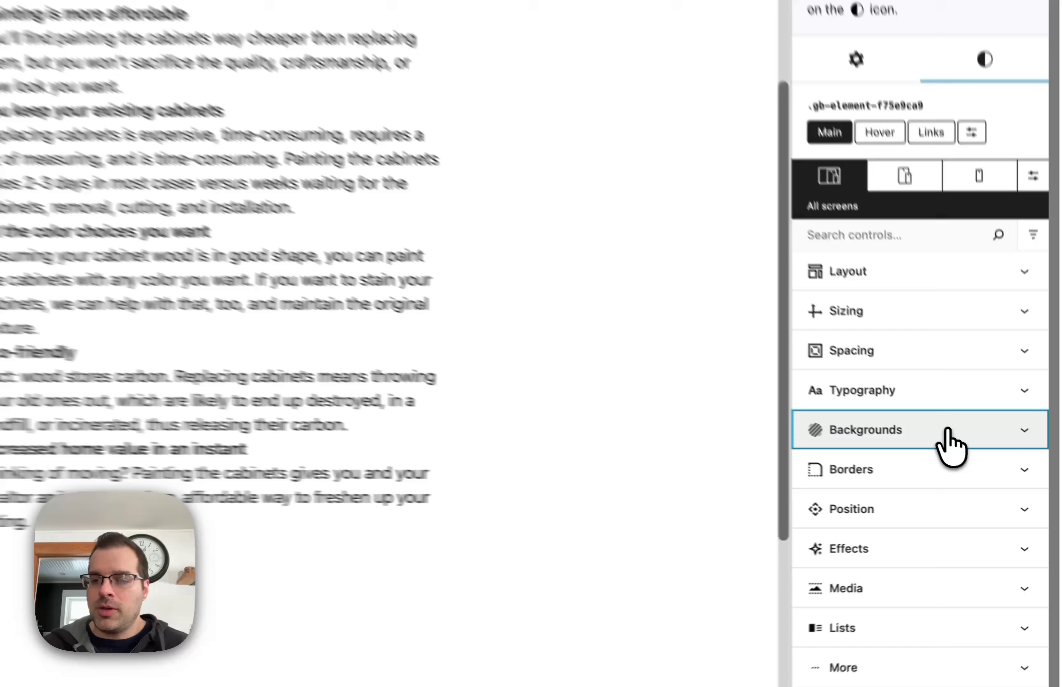
left_click(996, 483)
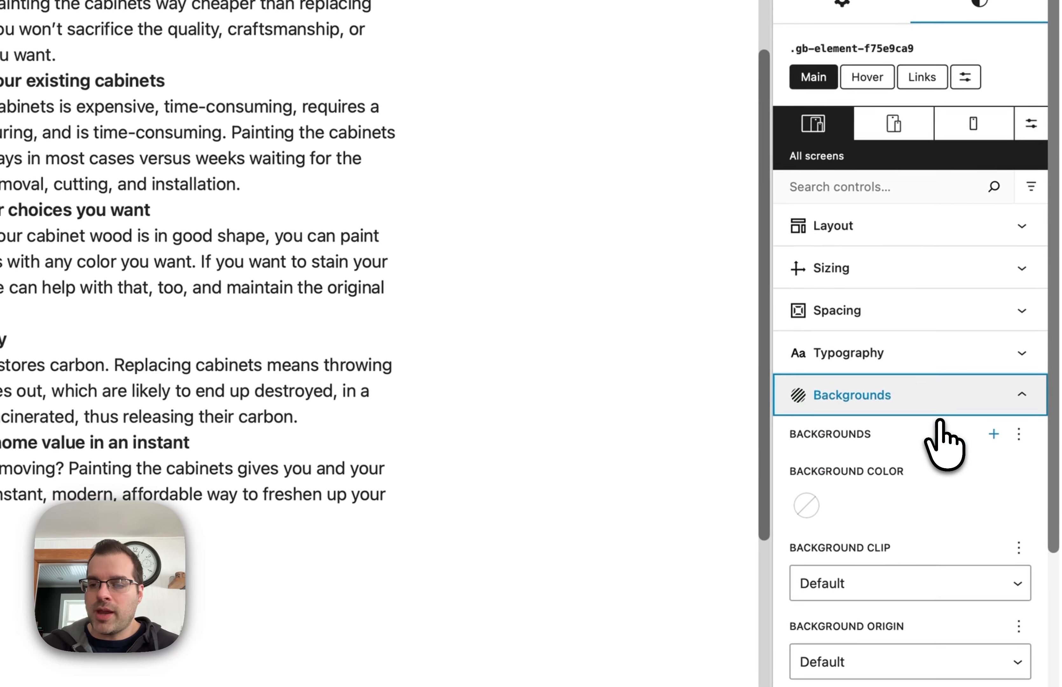
scroll(999, 483, "down", 3)
scroll(940, 426, "down", 2)
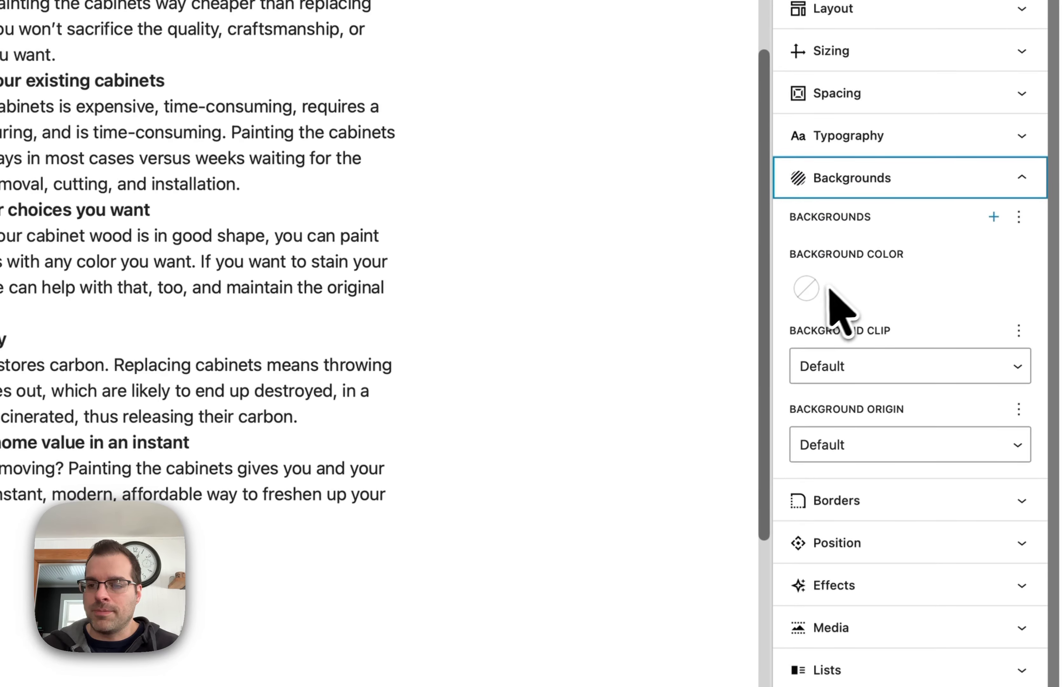
left_click(993, 217)
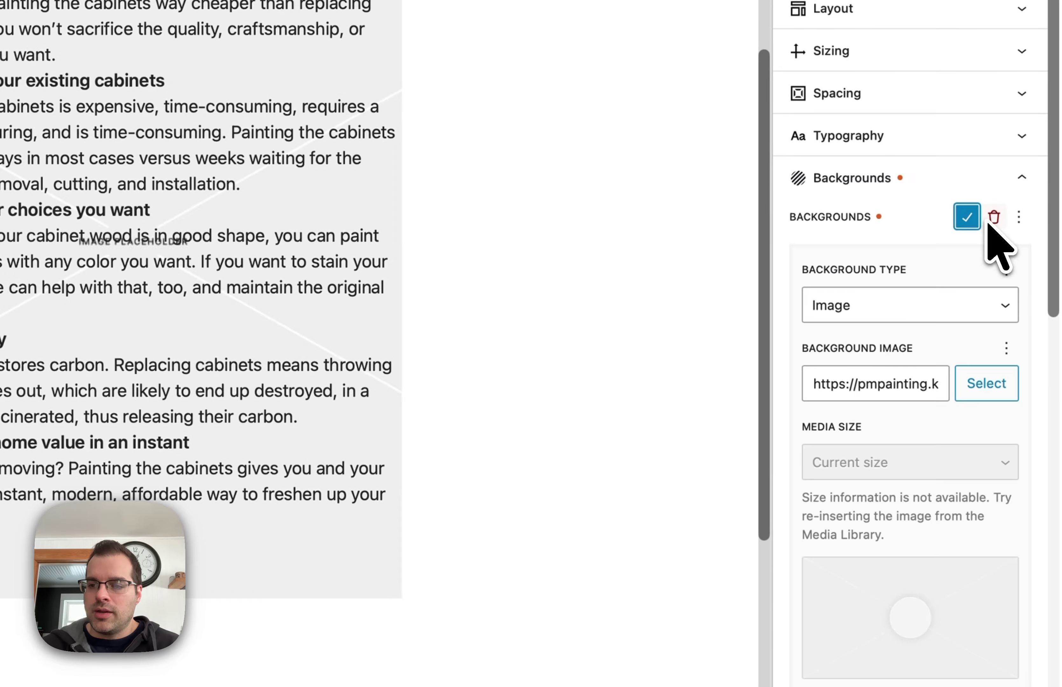
Step: Set the wide column container's background type to Gradient
scroll(943, 266, "down", 3)
scroll(939, 276, "down", 2)
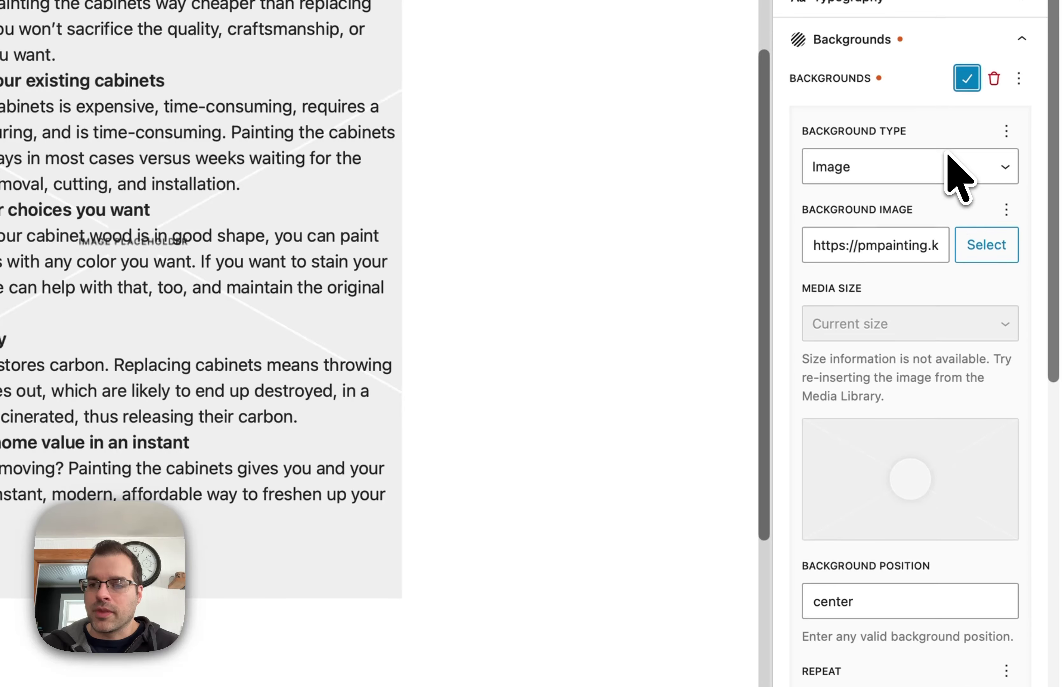
left_click(873, 136)
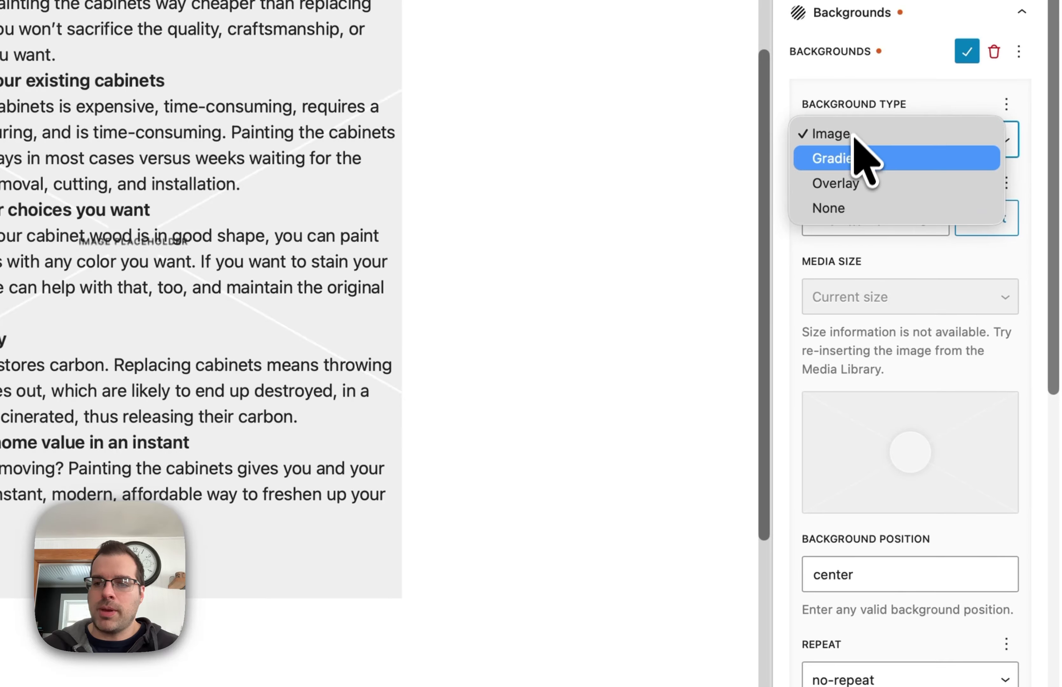
left_click(845, 158)
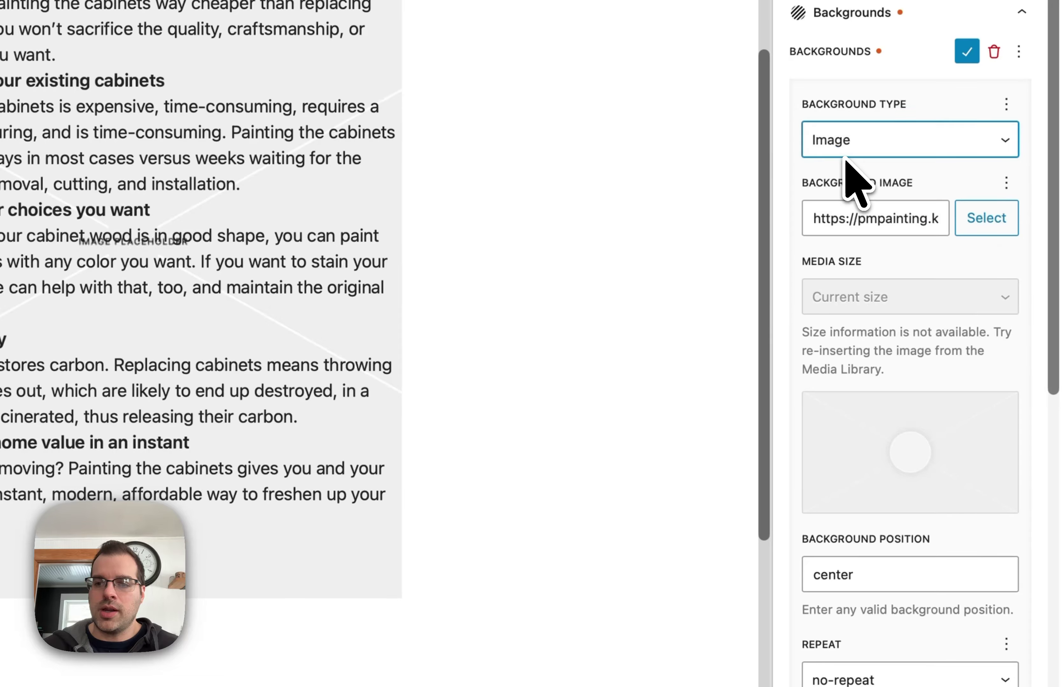
Step: Set the gradient's first color to light gray #efefef and its second color to a semi-transparent white
scroll(858, 174, "down", 2)
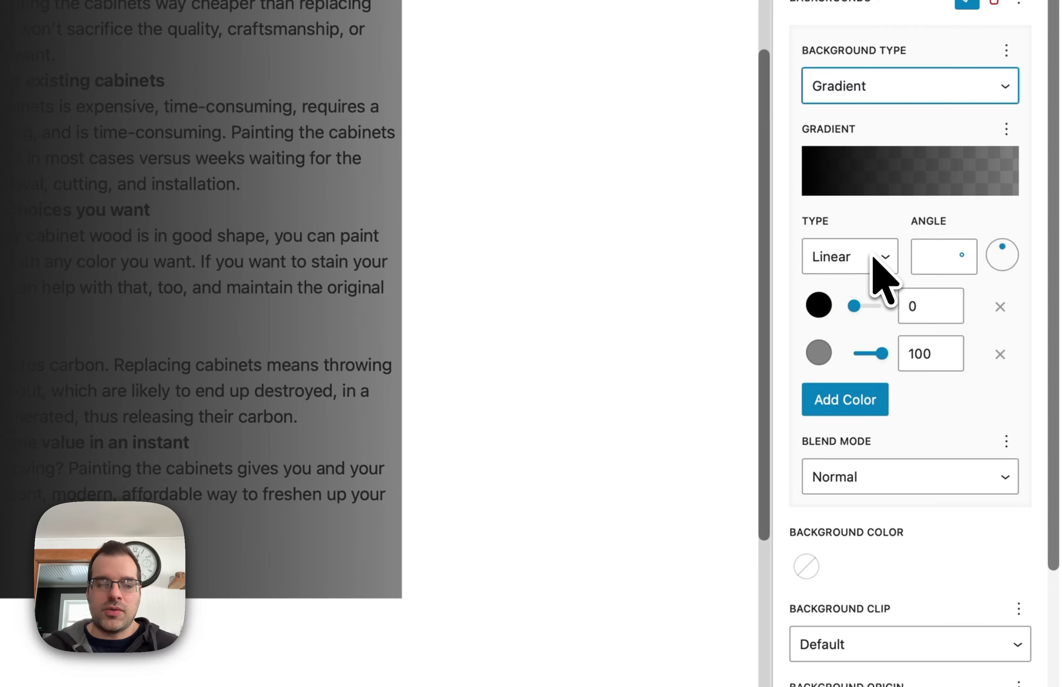
left_click(820, 305)
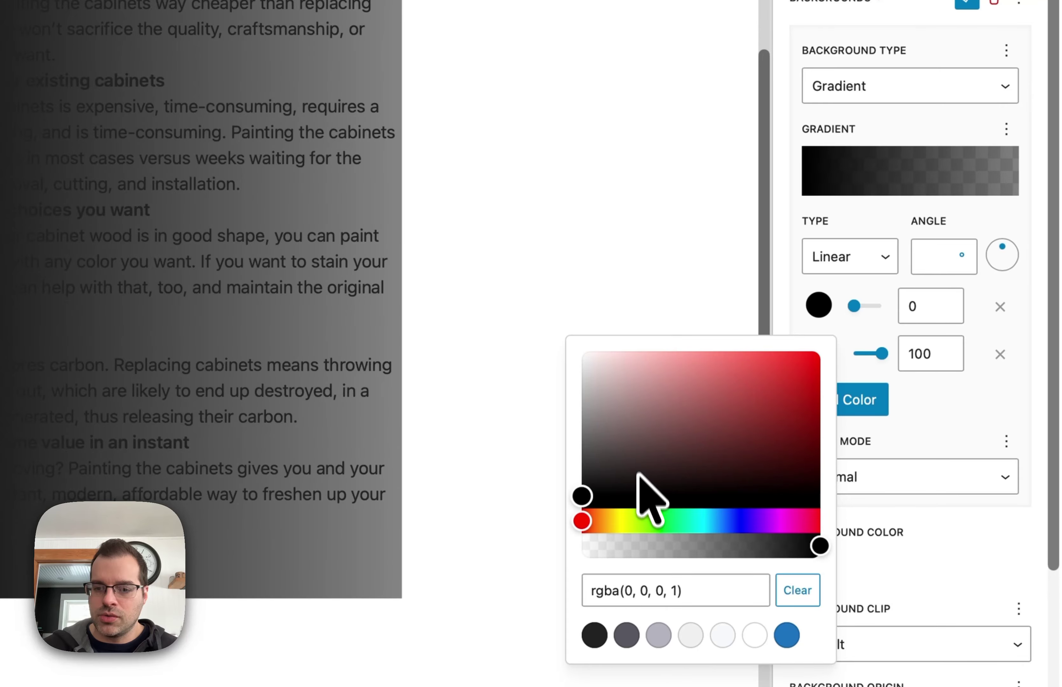
left_click(592, 371)
left_click_drag(595, 373, 582, 364)
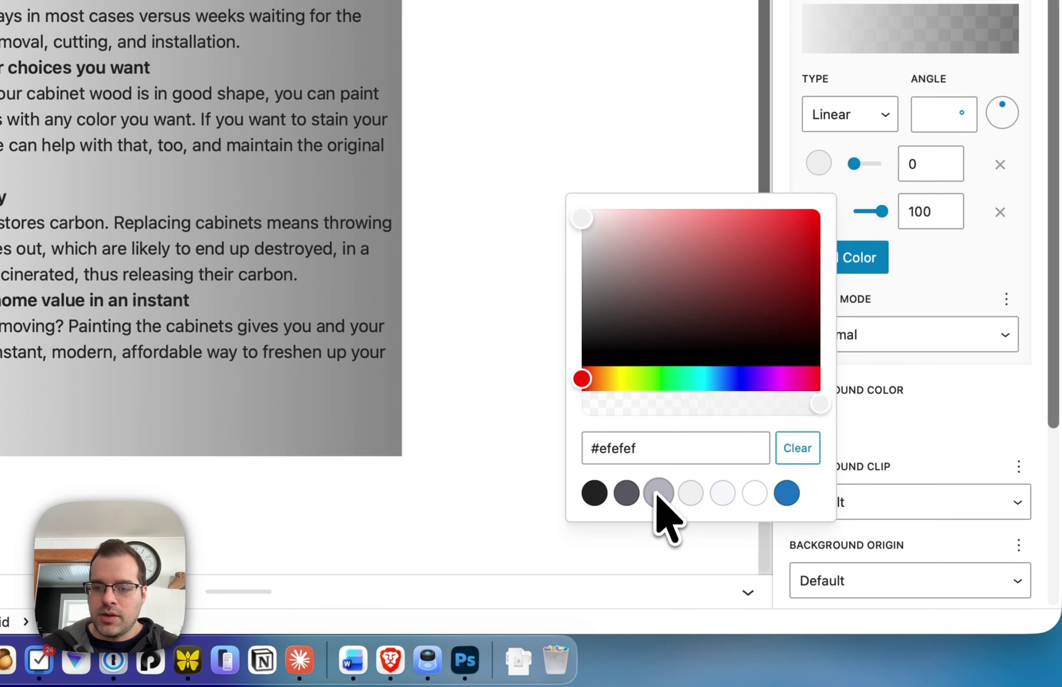
left_click(944, 417)
left_click(819, 207)
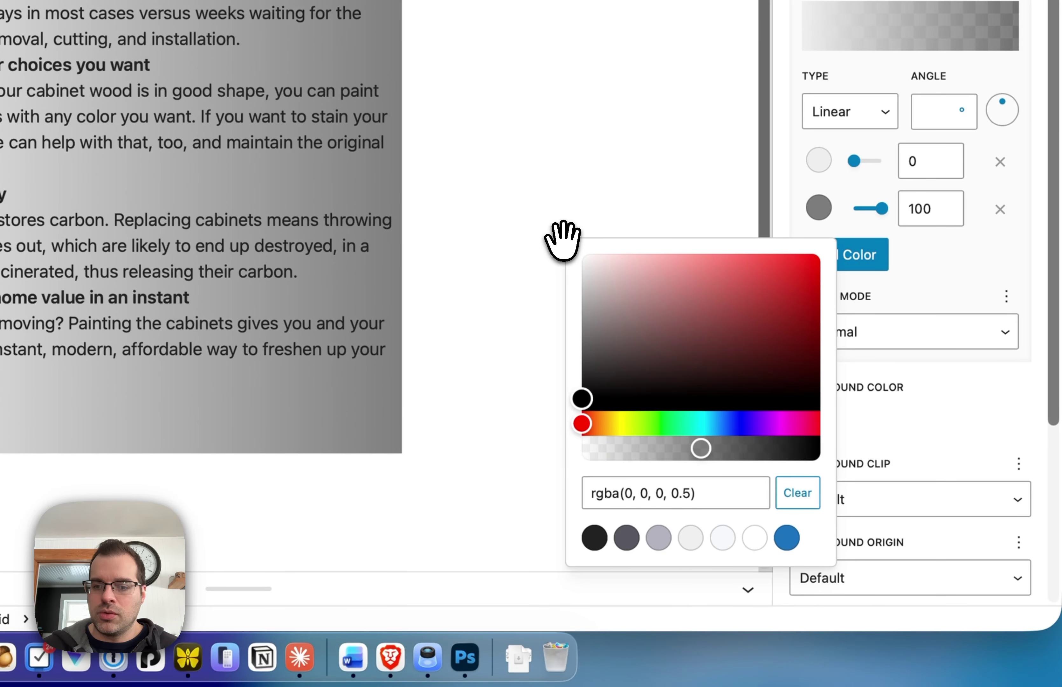
left_click(582, 256)
left_click(948, 306)
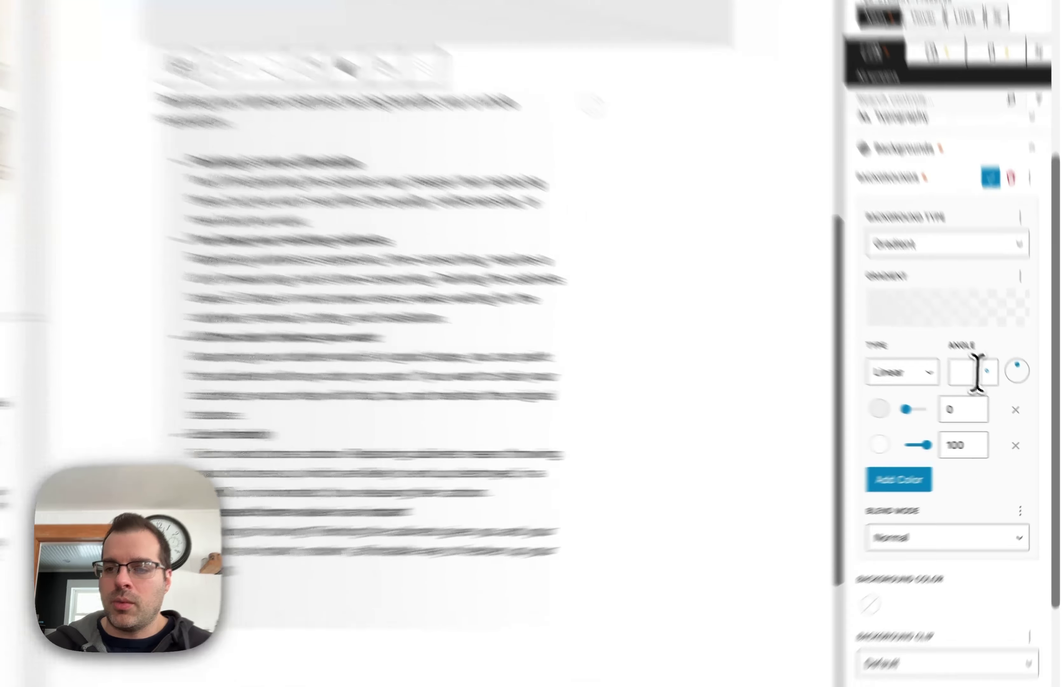
Step: Set the linear gradient's angle to 170 degrees
left_click(1002, 398)
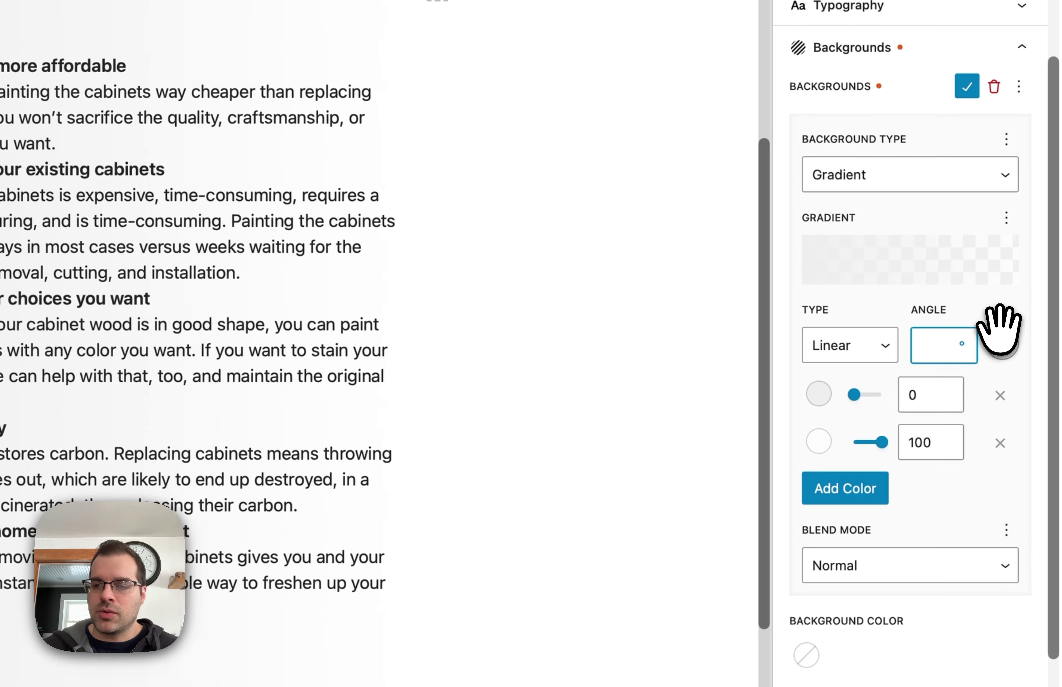
type("43")
left_click_drag(1008, 335, 1009, 359)
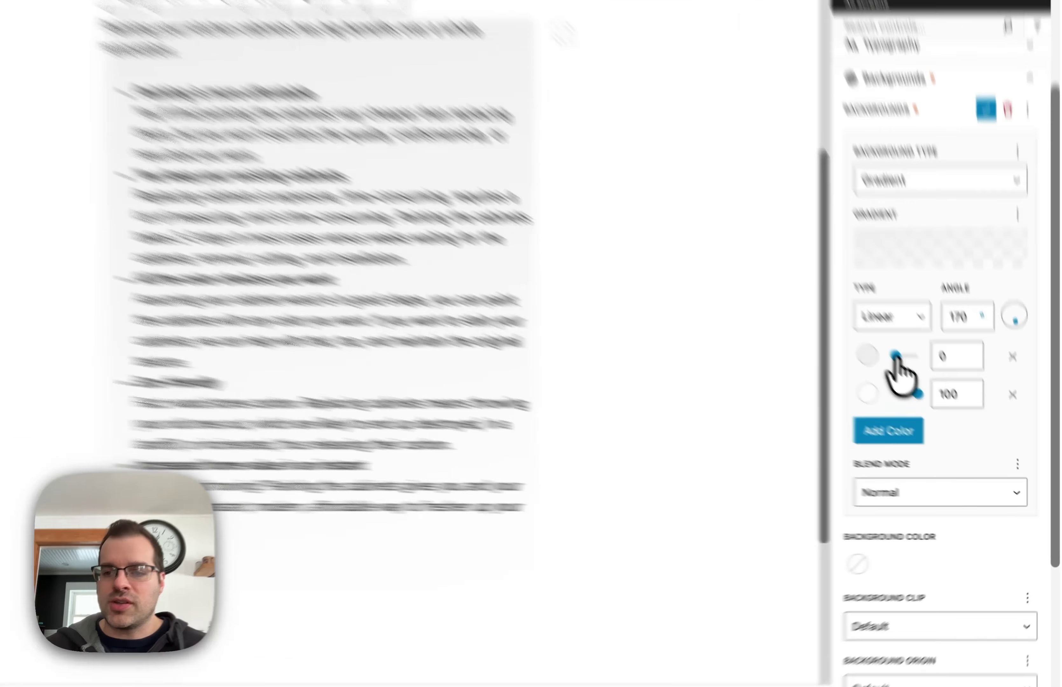
Step: Adjust the gradient stops so the light gray stays at 0 and the white stop sits at 50
left_click_drag(958, 423, 963, 424)
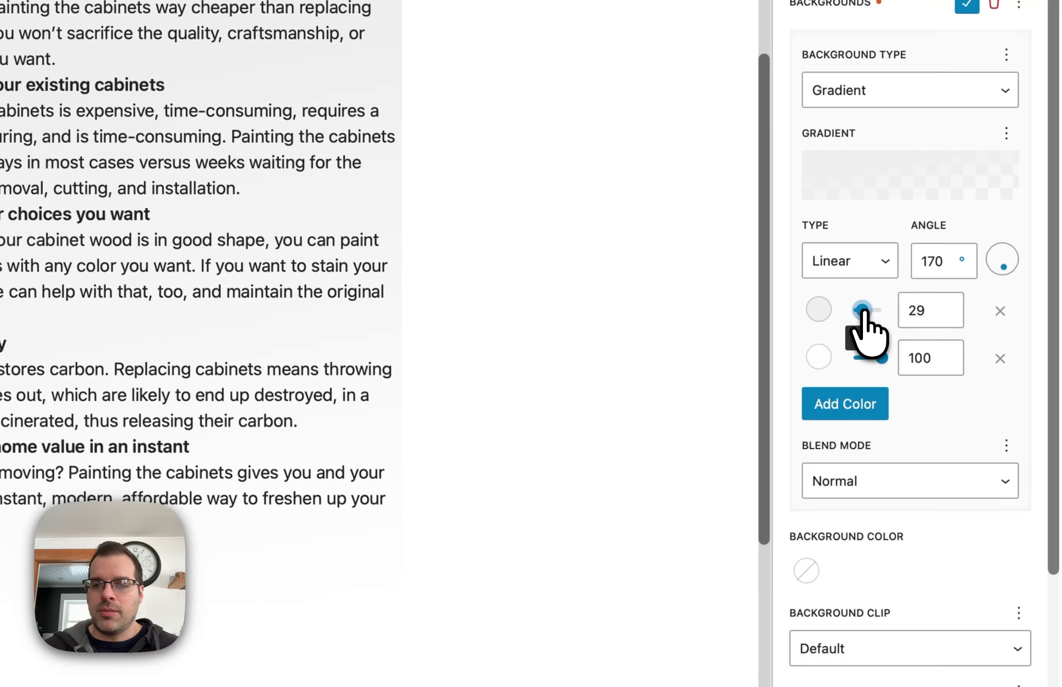
left_click_drag(864, 312, 852, 320)
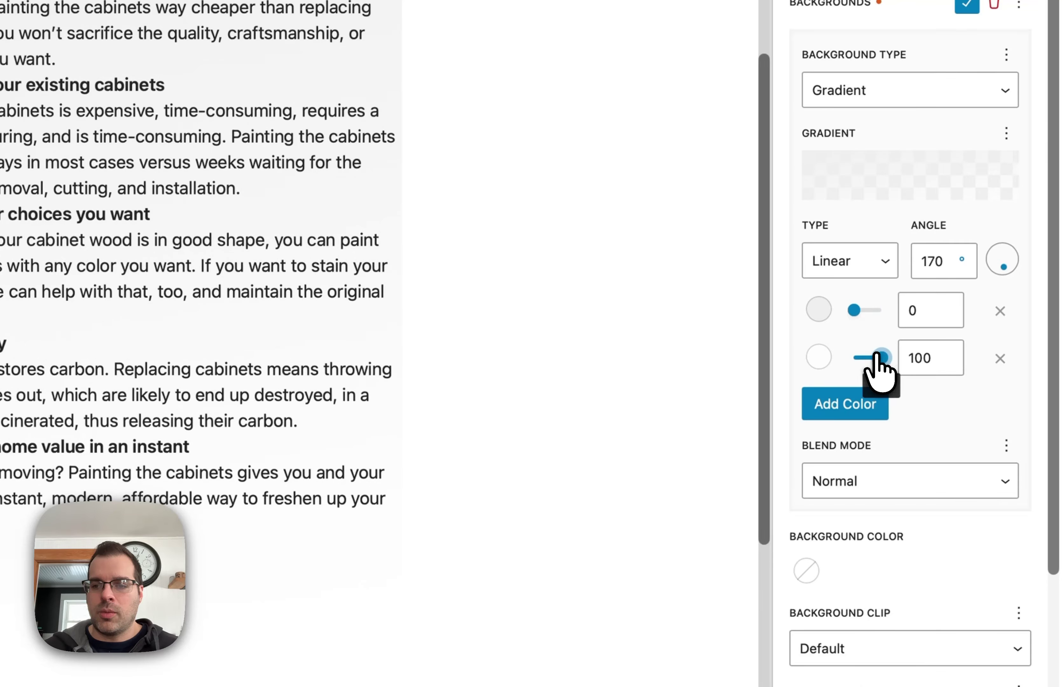
left_click_drag(881, 357, 869, 357)
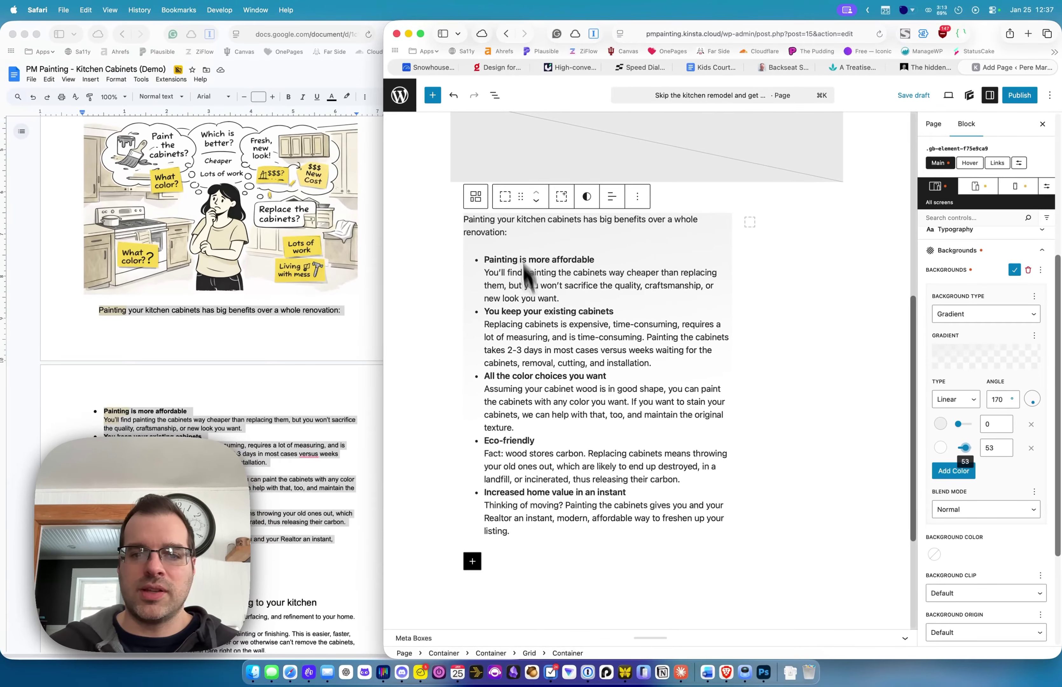
left_click(995, 448)
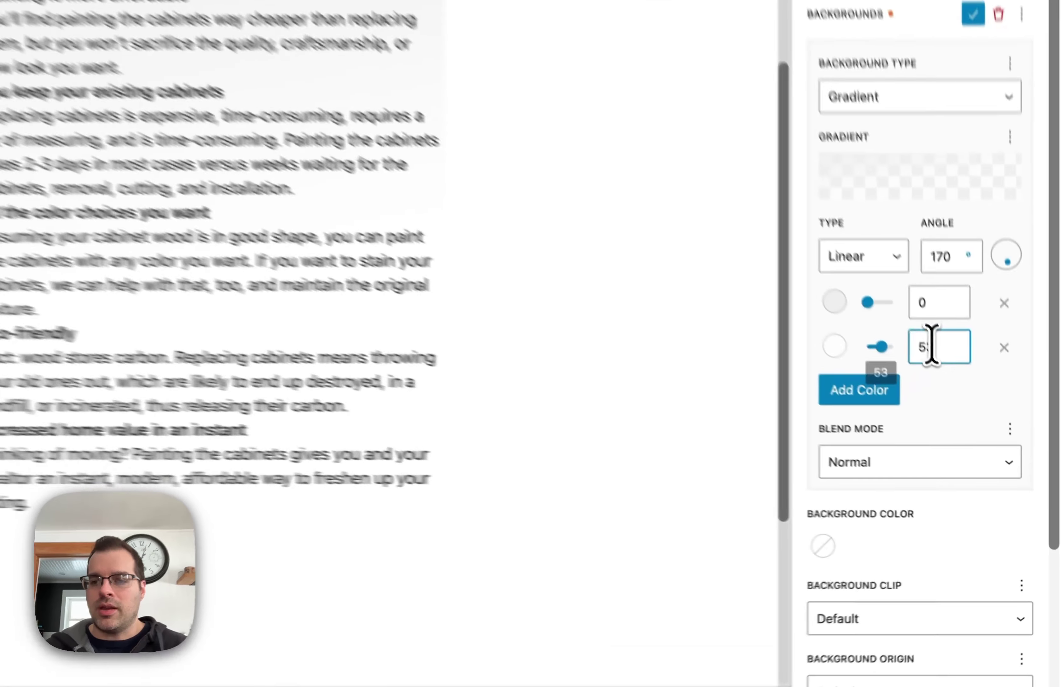
key("BackSpace")
type("0")
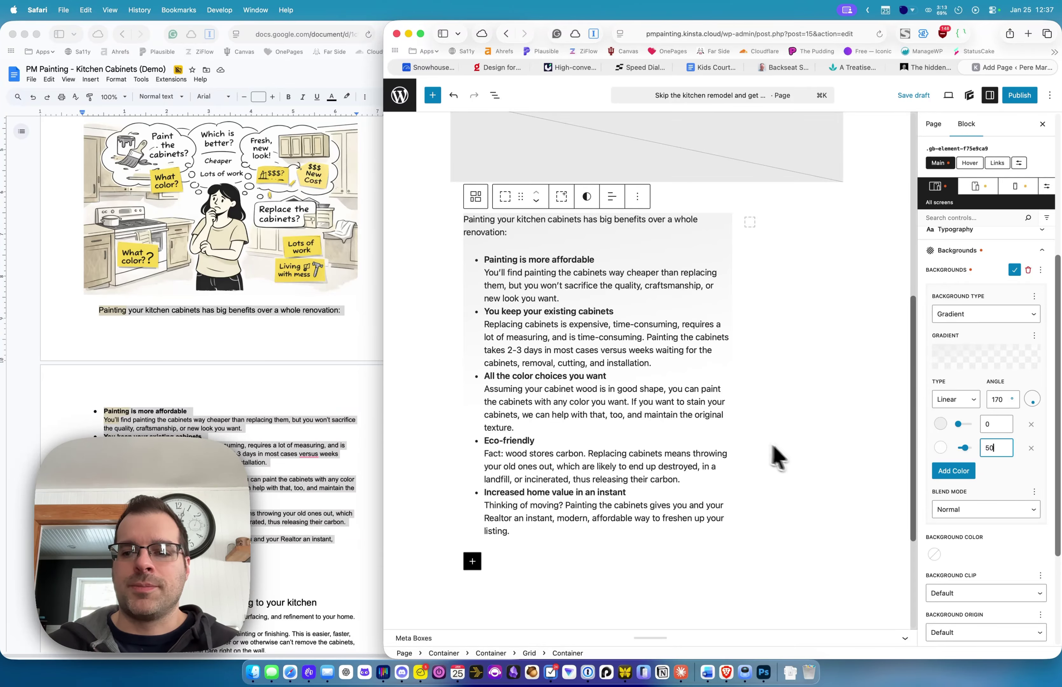
Step: Give the wide column container linked padding of 15 px on all sides
scroll(992, 428, "down", 5)
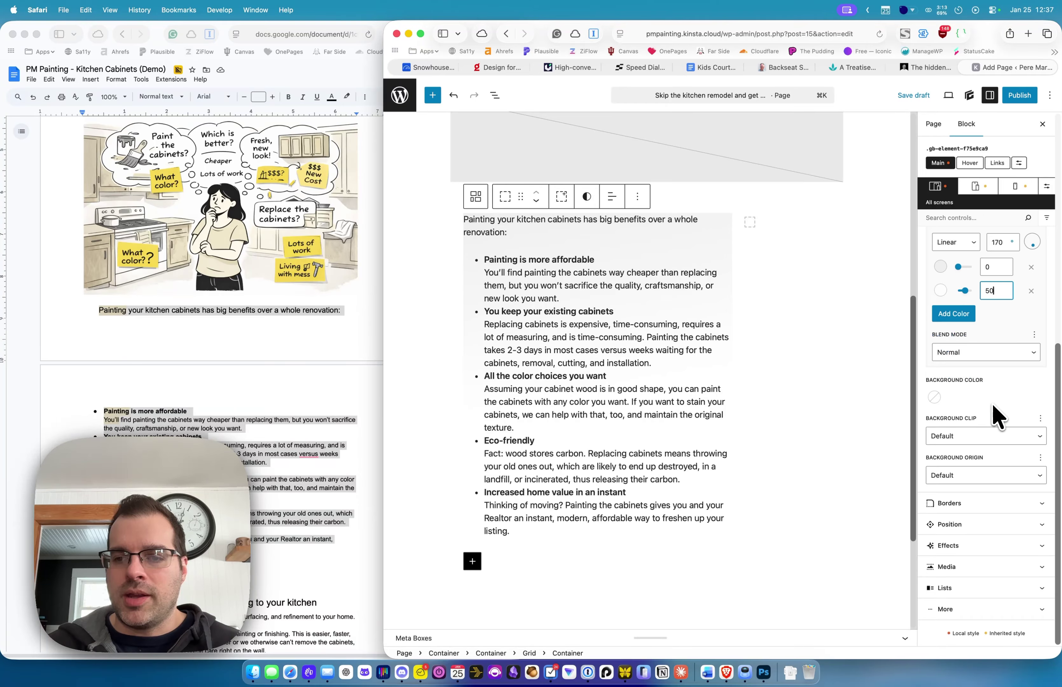
scroll(997, 414, "up", 5)
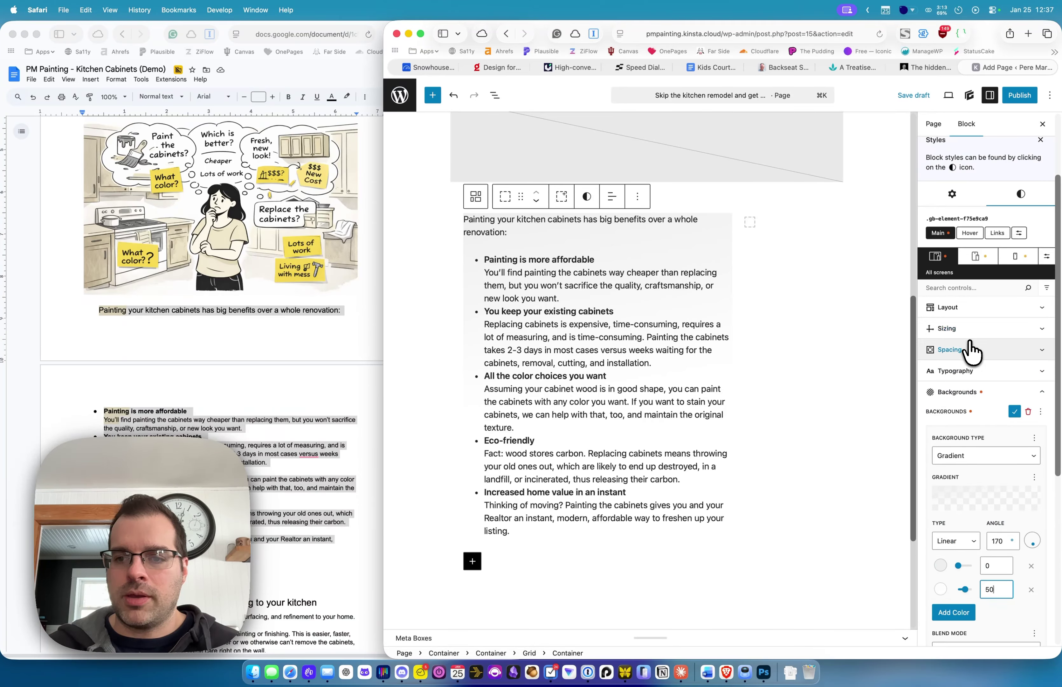
left_click(968, 350)
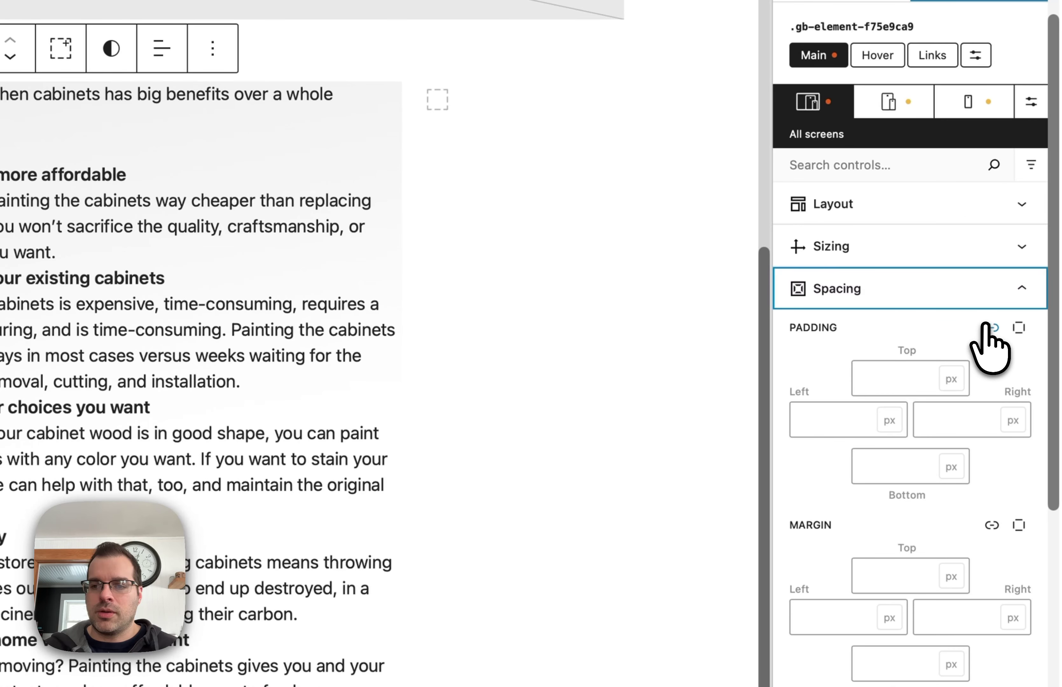
left_click(991, 314)
scroll(927, 380, "down", 2)
left_click(874, 312)
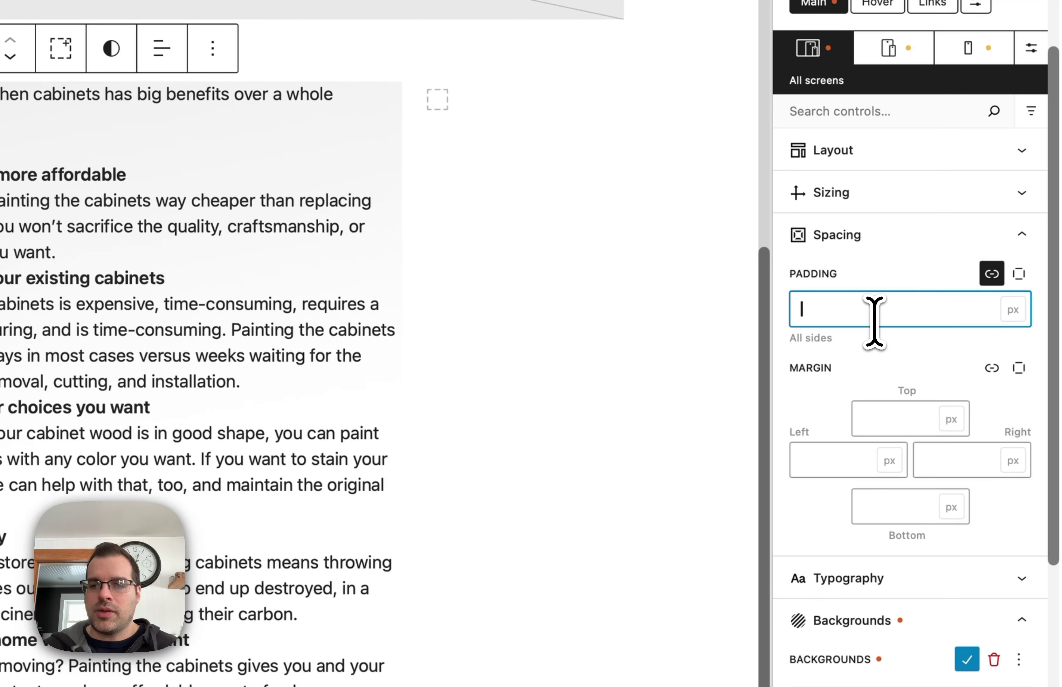
type("15")
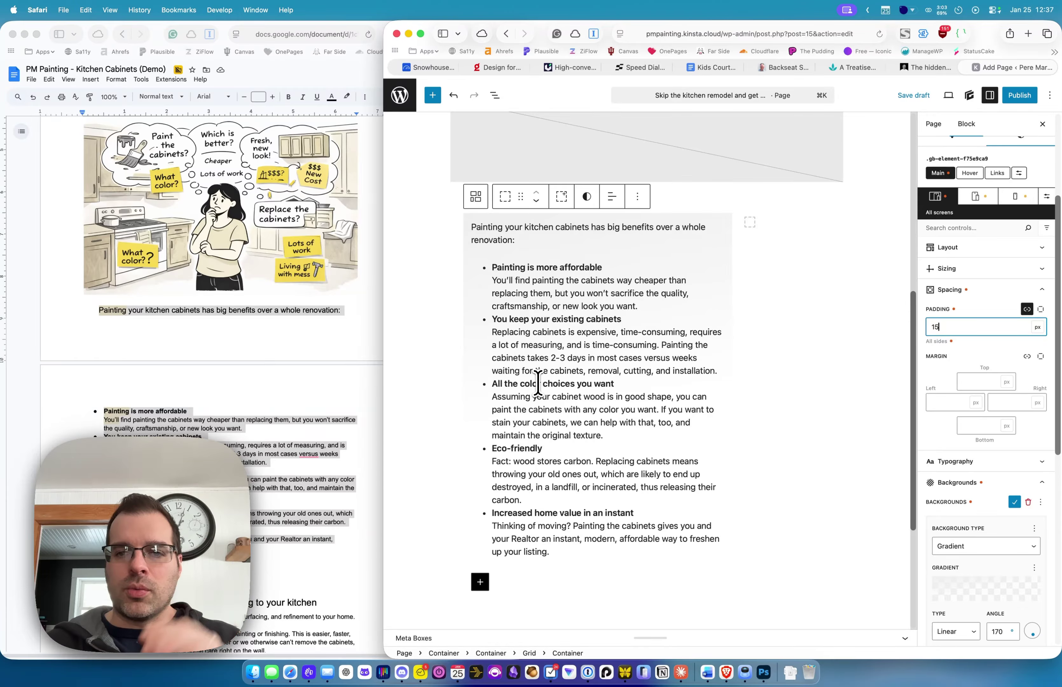
Step: Examine the block nesting from the first benefits list item up to the outermost container, then reselect the wide column container
left_click(528, 280)
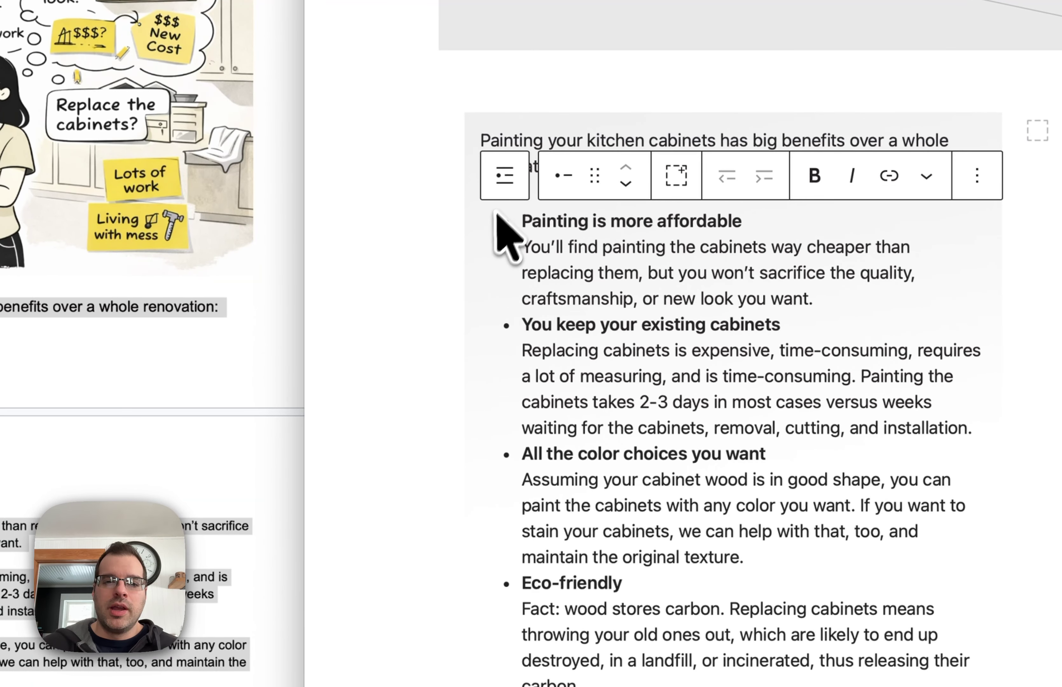
left_click(504, 185)
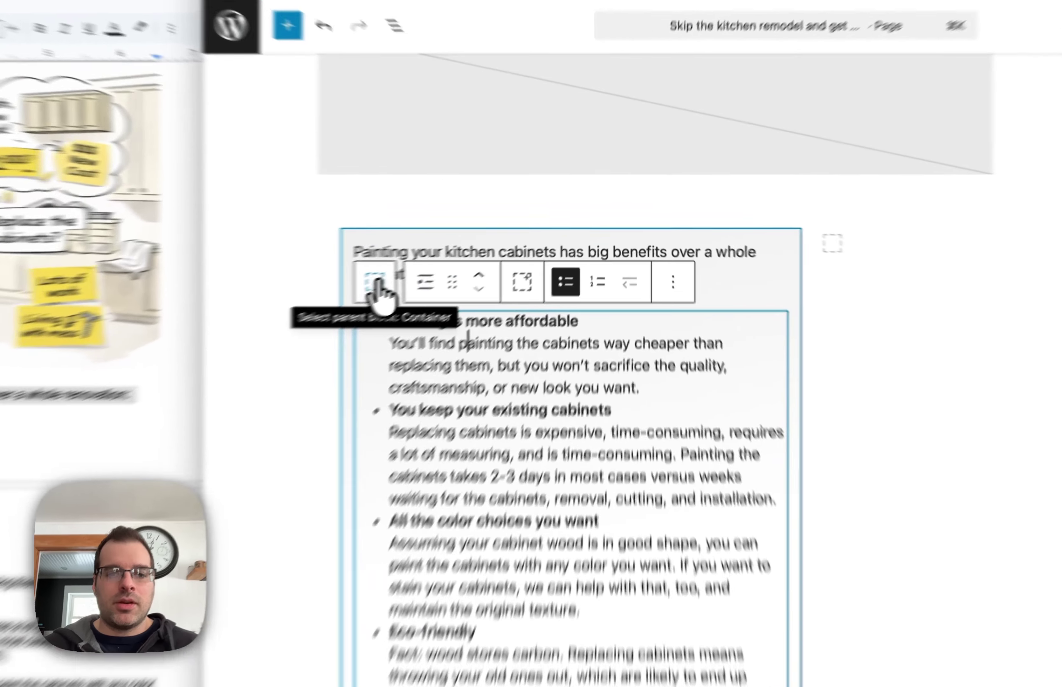
left_click(484, 244)
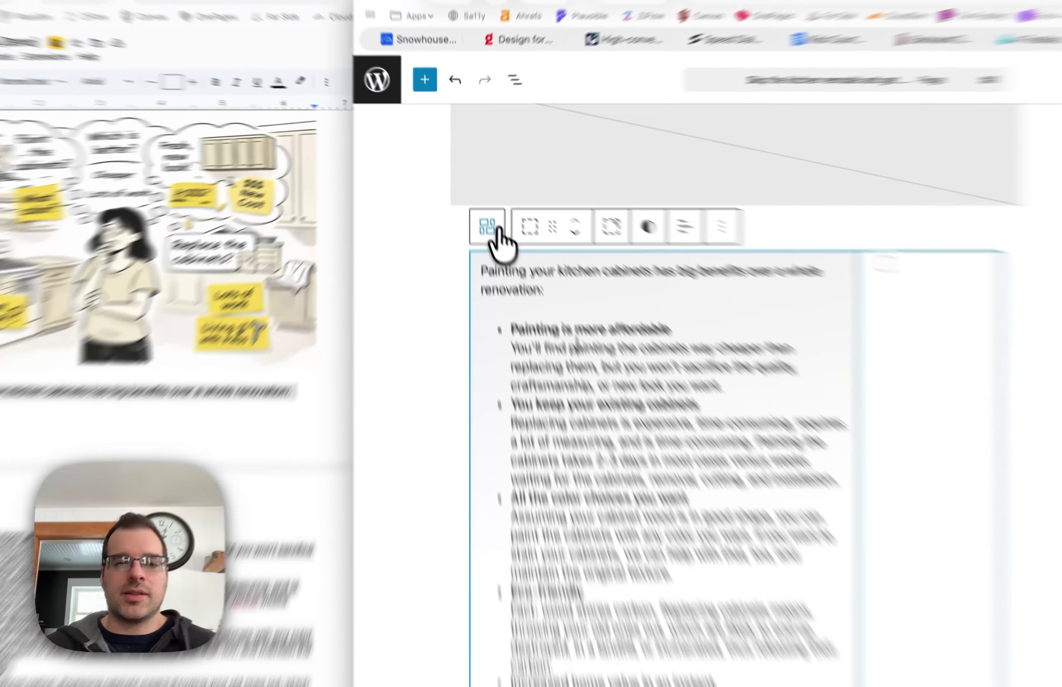
left_click(476, 196)
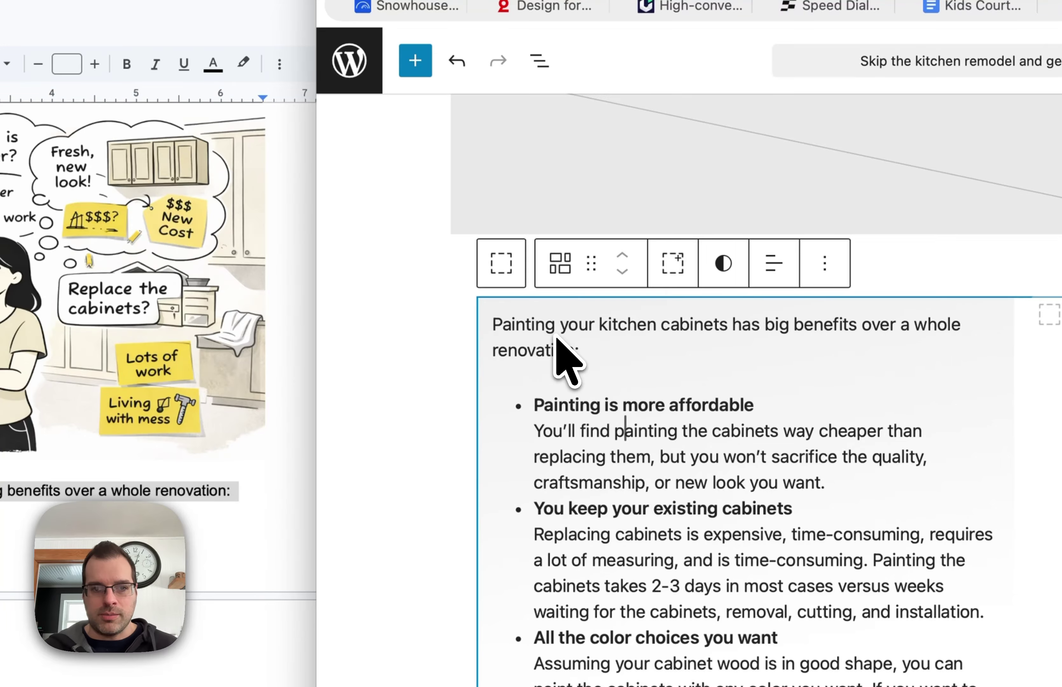
left_click(505, 267)
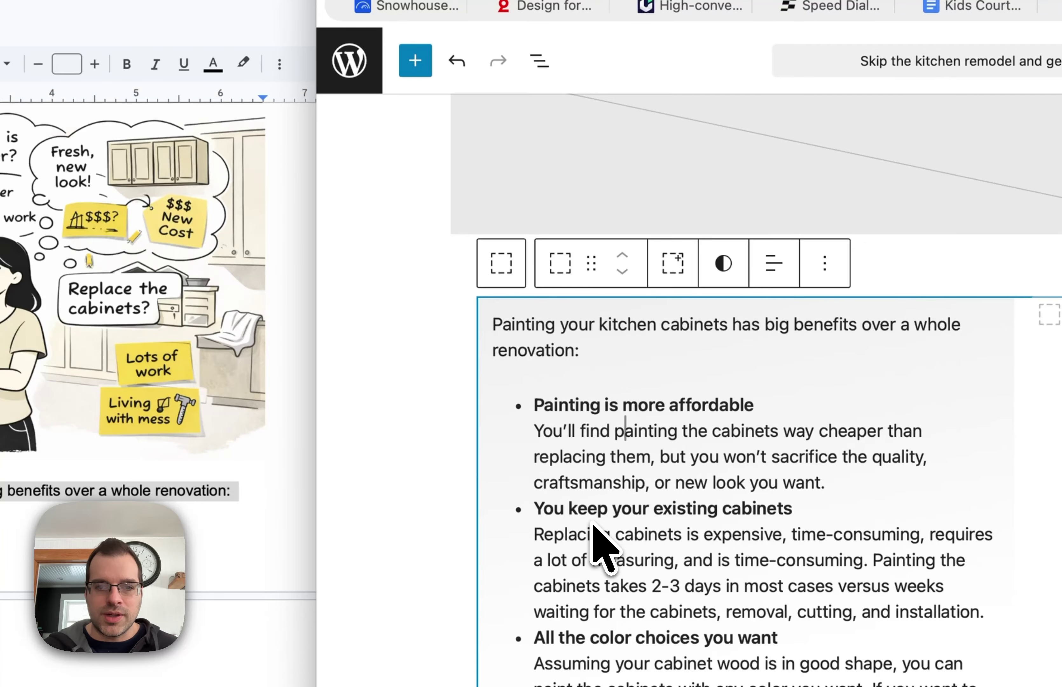
left_click(501, 268)
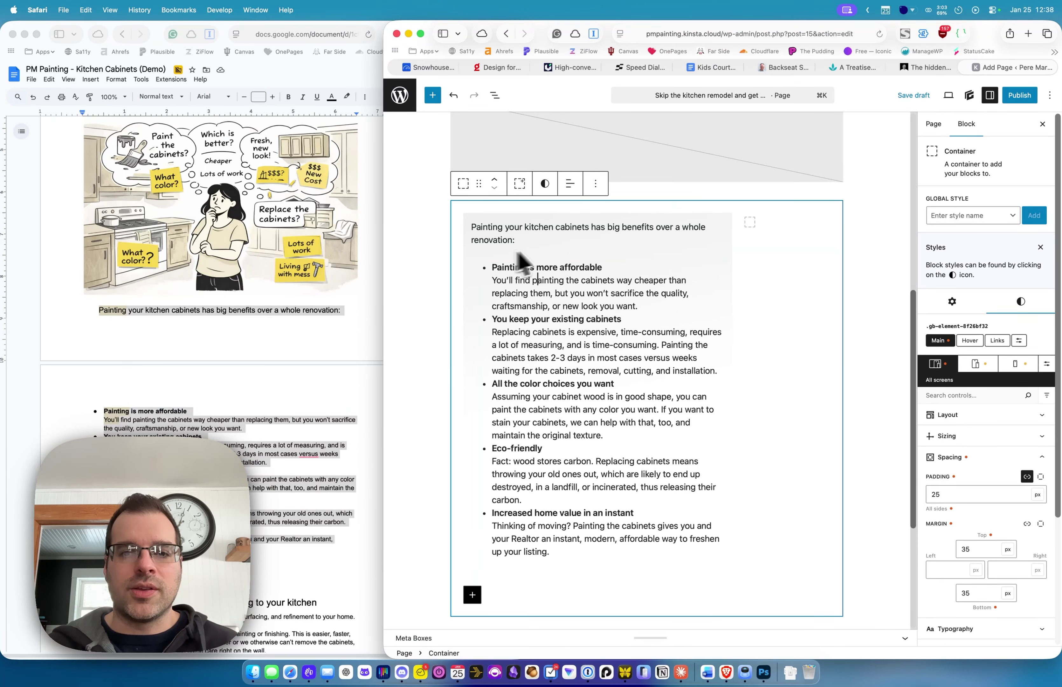
scroll(665, 277, "up", 1)
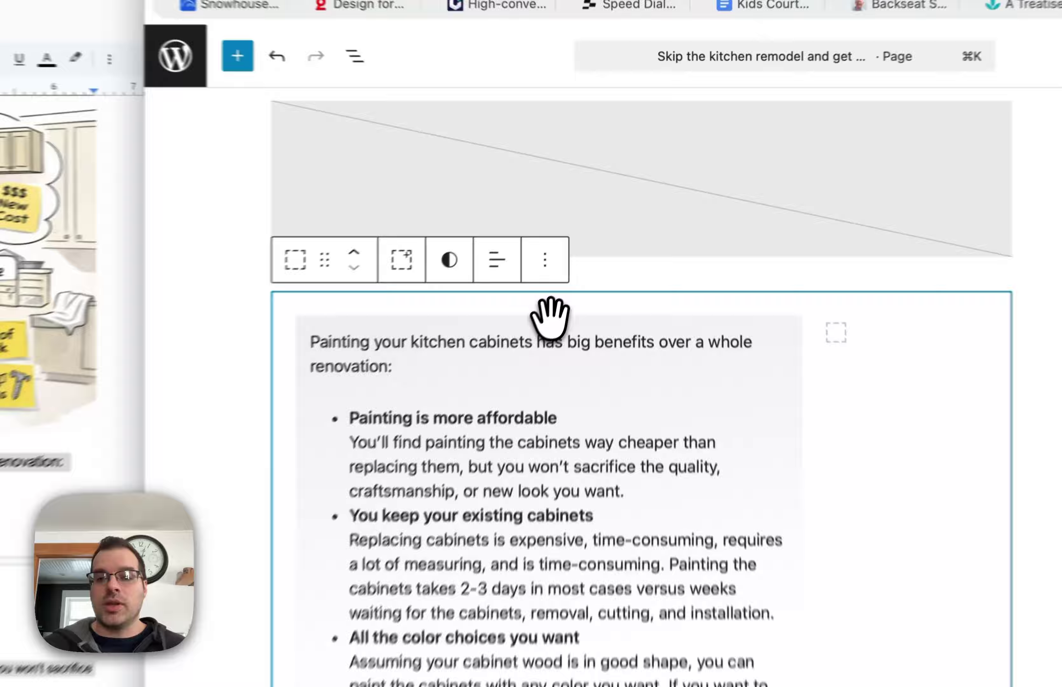
left_click(588, 236)
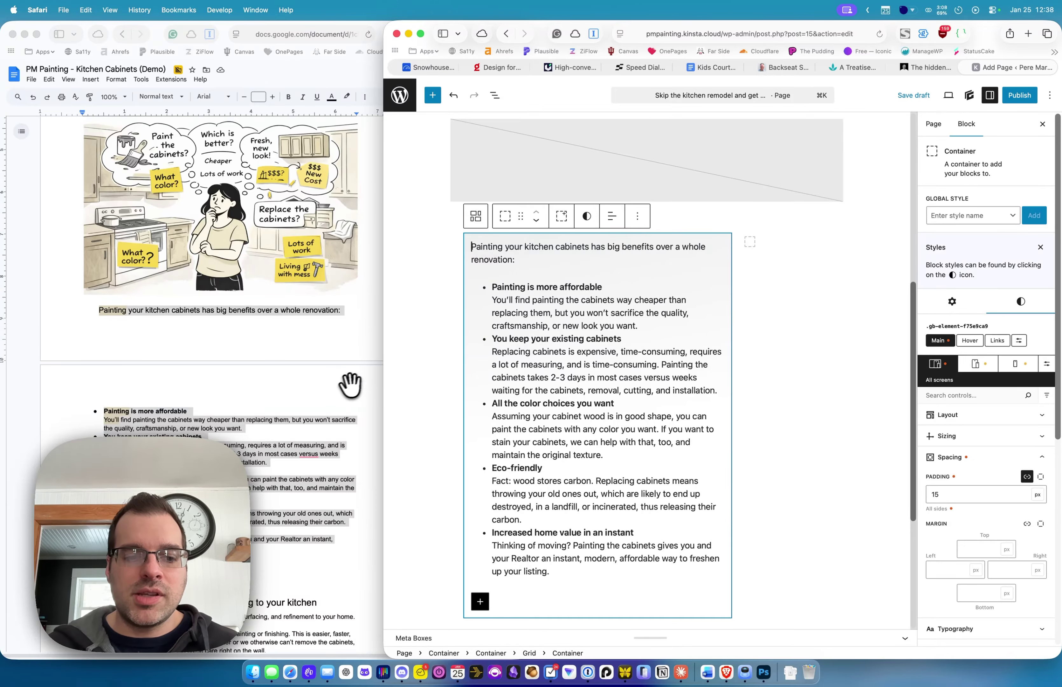
Step: Add a Container block below the benefits section and place an inner container inside it
scroll(348, 384, "down", 3)
scroll(344, 384, "down", 3)
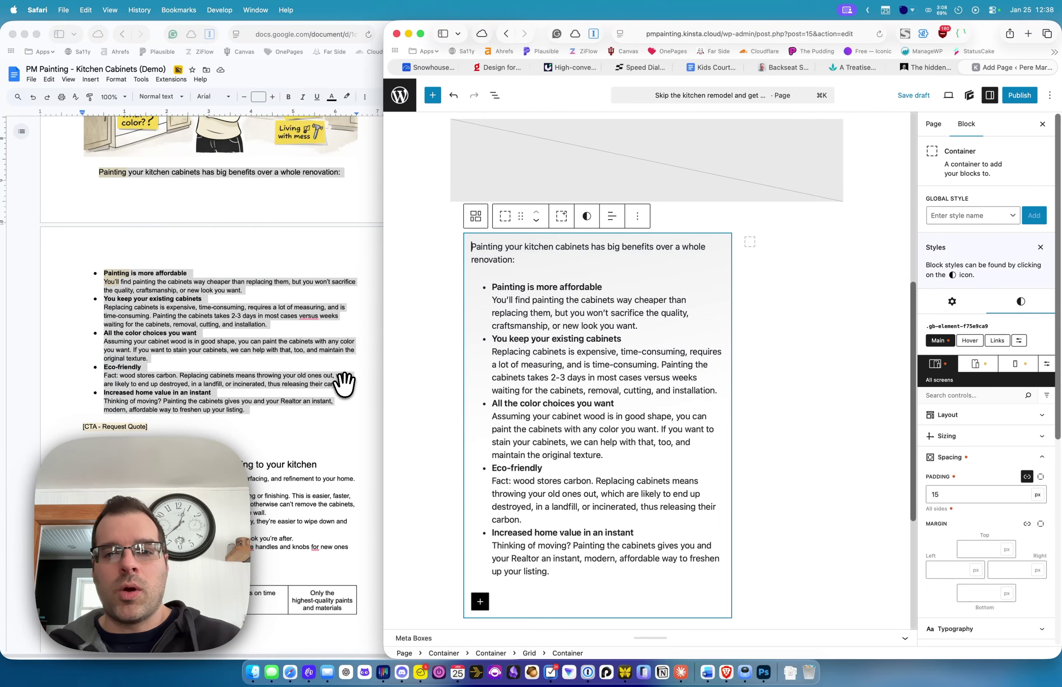
scroll(644, 360, "down", 5)
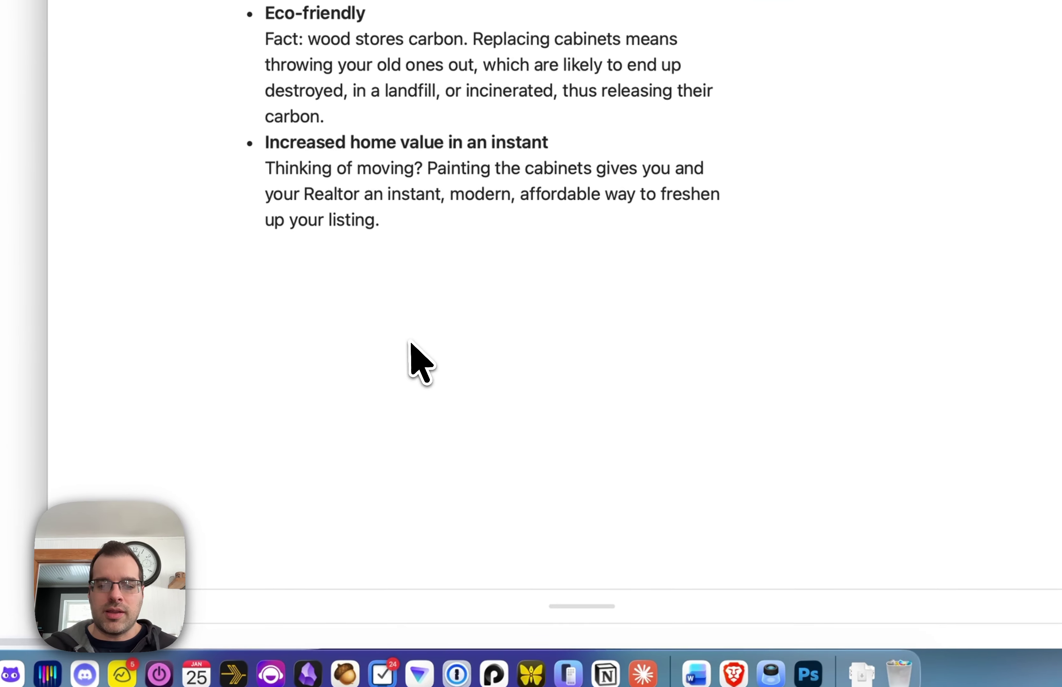
left_click(564, 511)
type("/con")
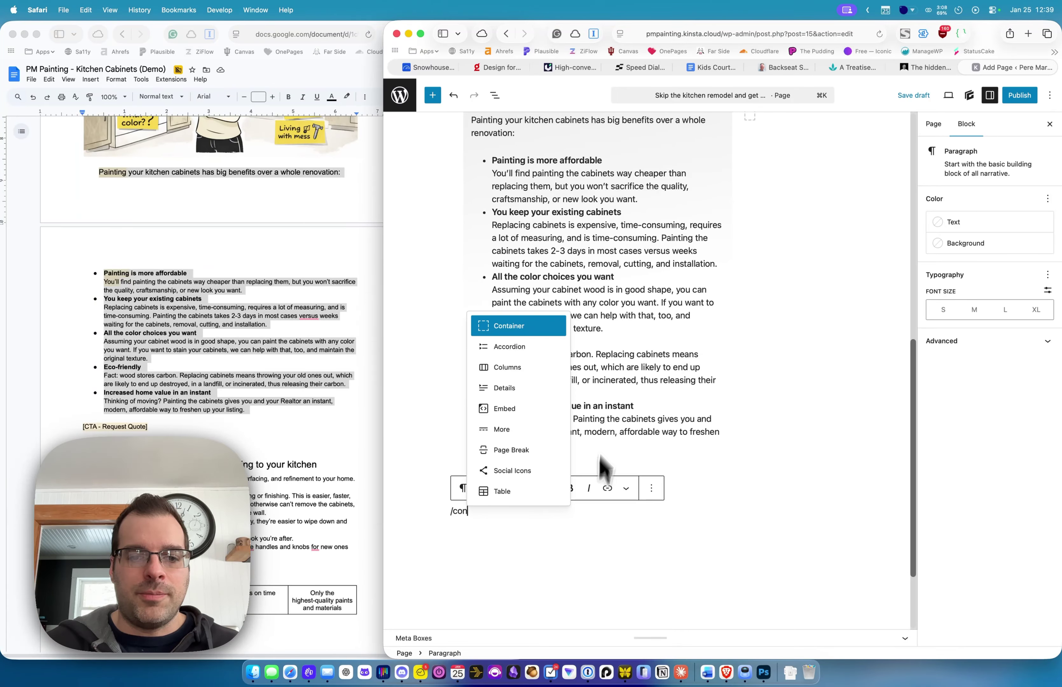
left_click(522, 332)
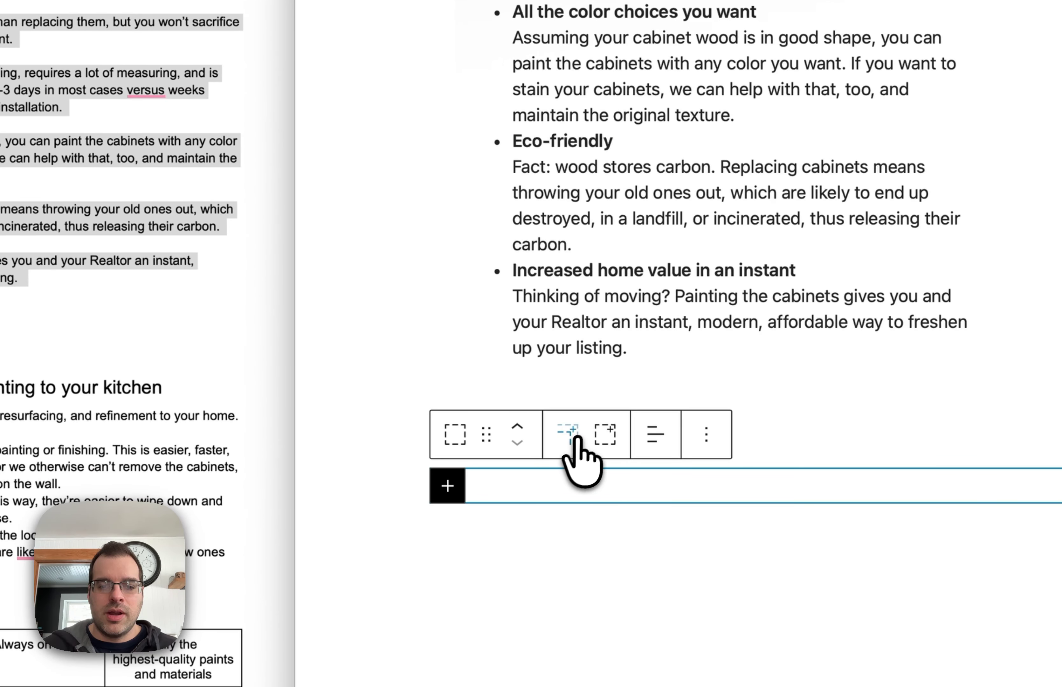
left_click(575, 440)
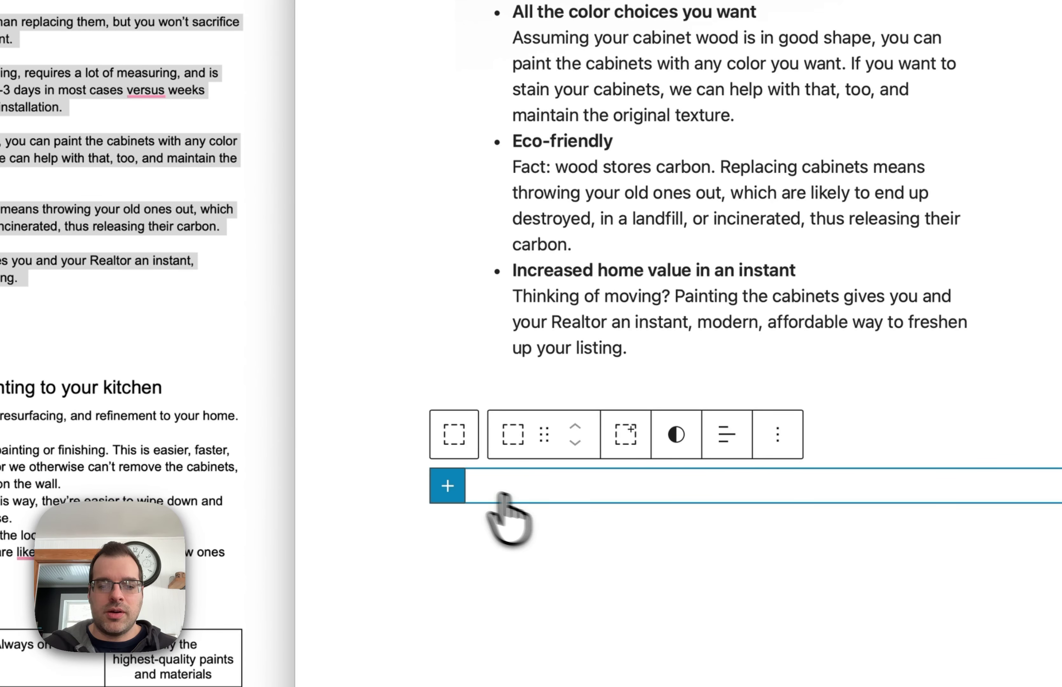
Step: Insert a Button block in the new inner container and label it "Request a Quote"
left_click(448, 488)
type("but")
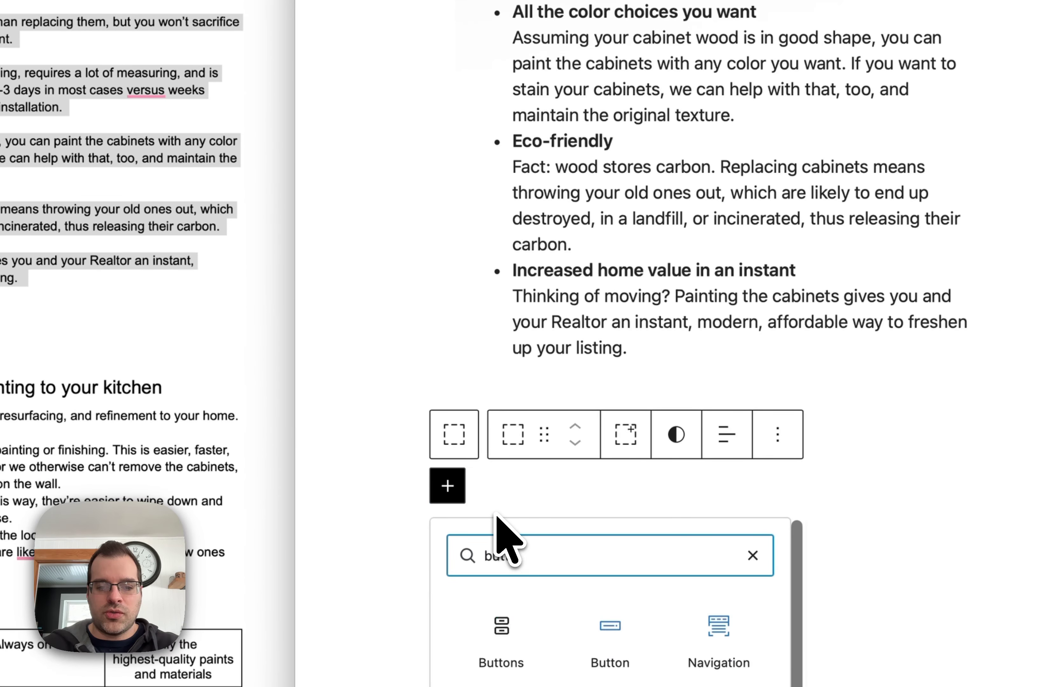
type("ton")
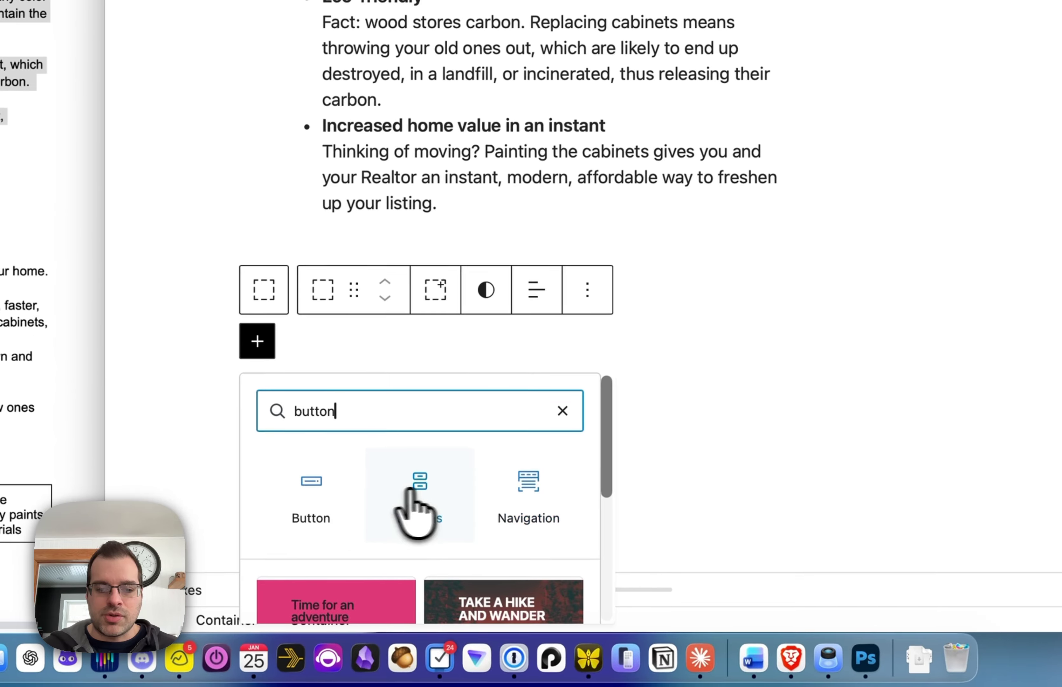
left_click(330, 490)
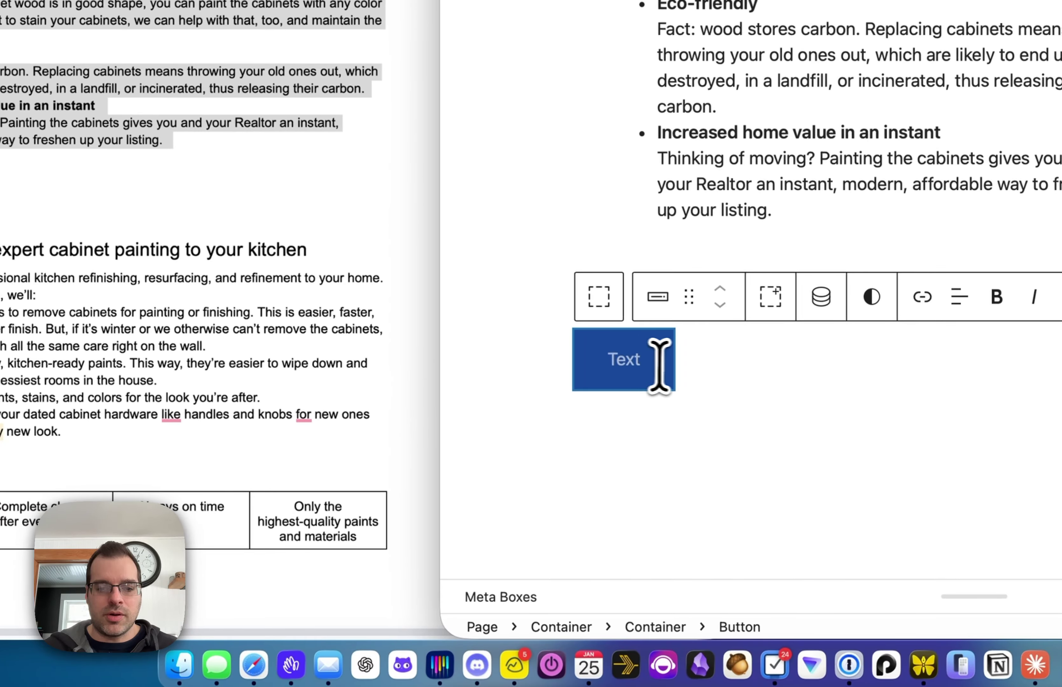
type("Request a")
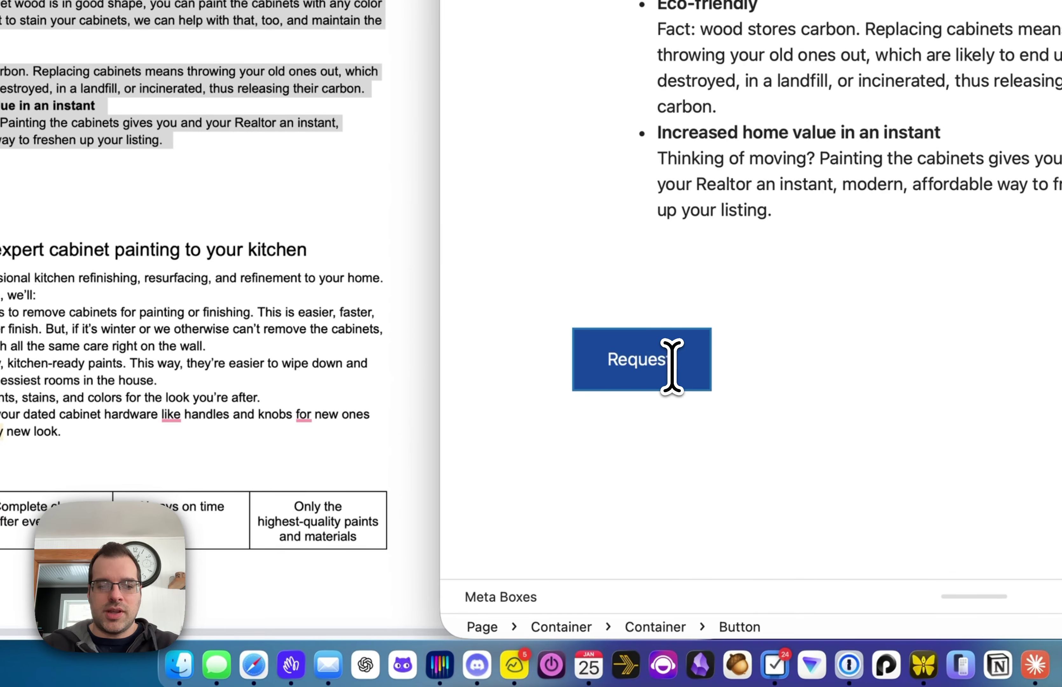
type(" Qu")
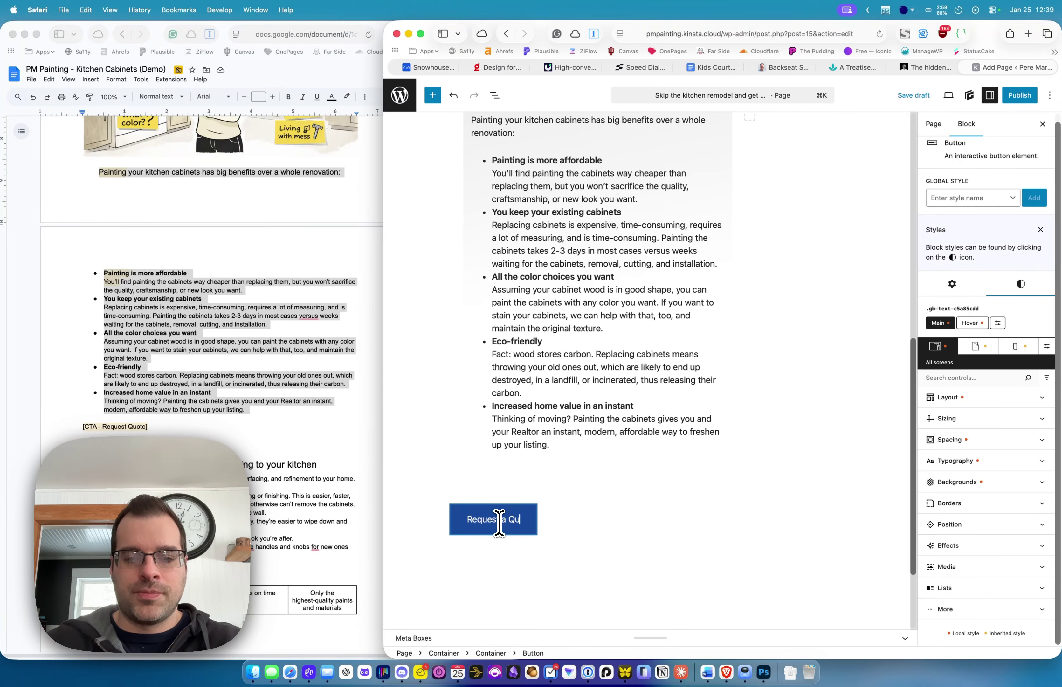
type("ote")
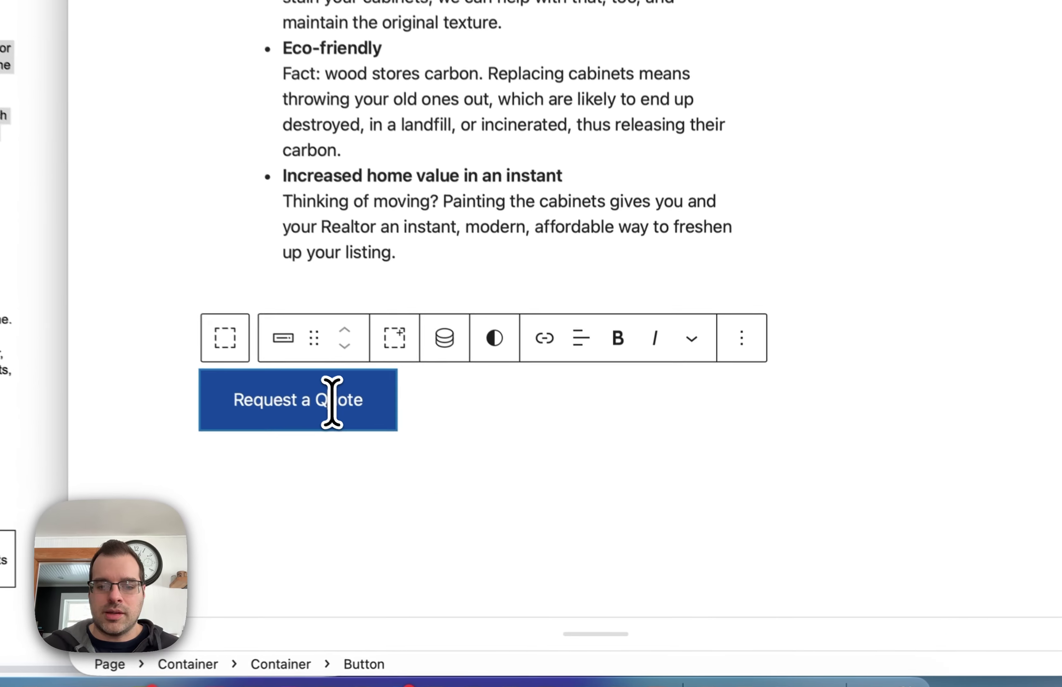
Step: Change the Request a Quote button's background color to green #327806
left_click(282, 398)
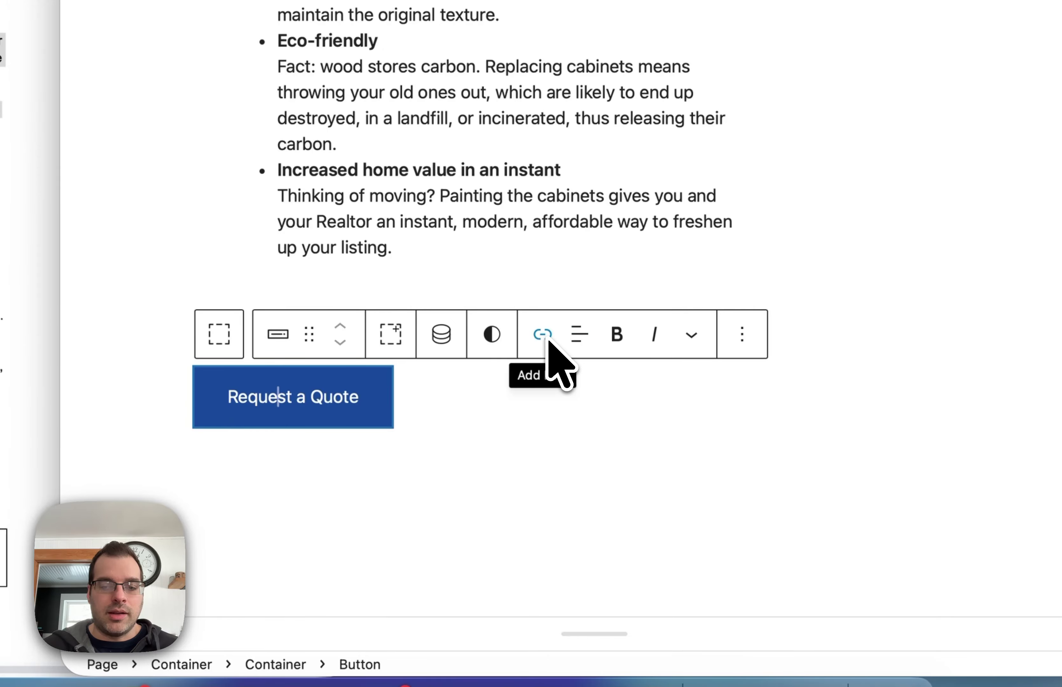
left_click(925, 362)
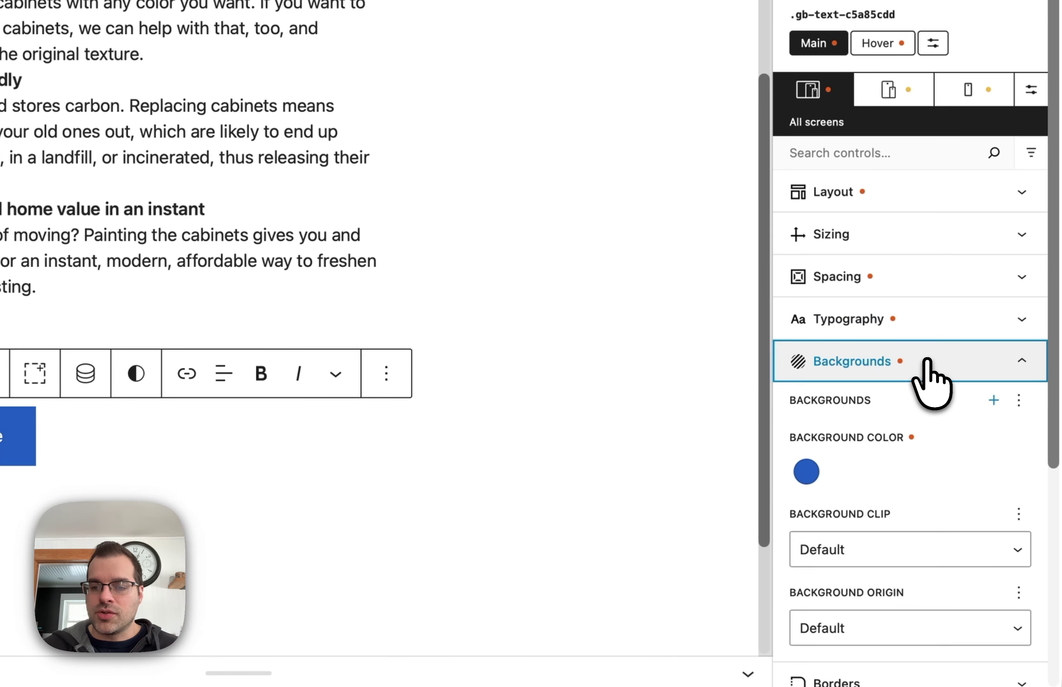
scroll(927, 379, "down", 3)
left_click(806, 340)
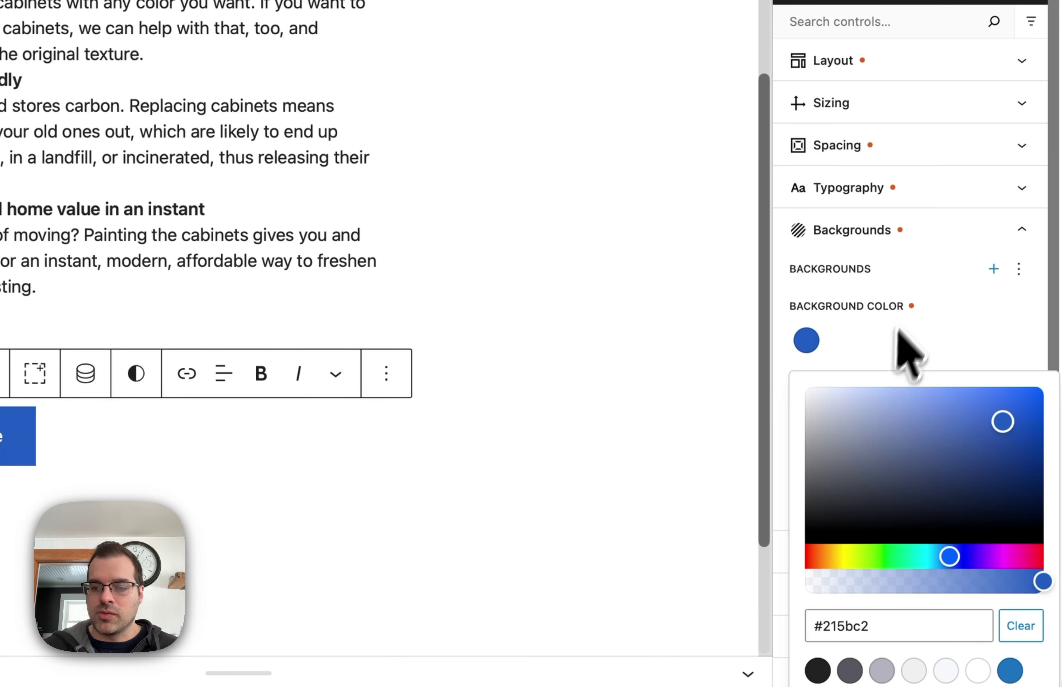
scroll(898, 330, "down", 3)
left_click(847, 418)
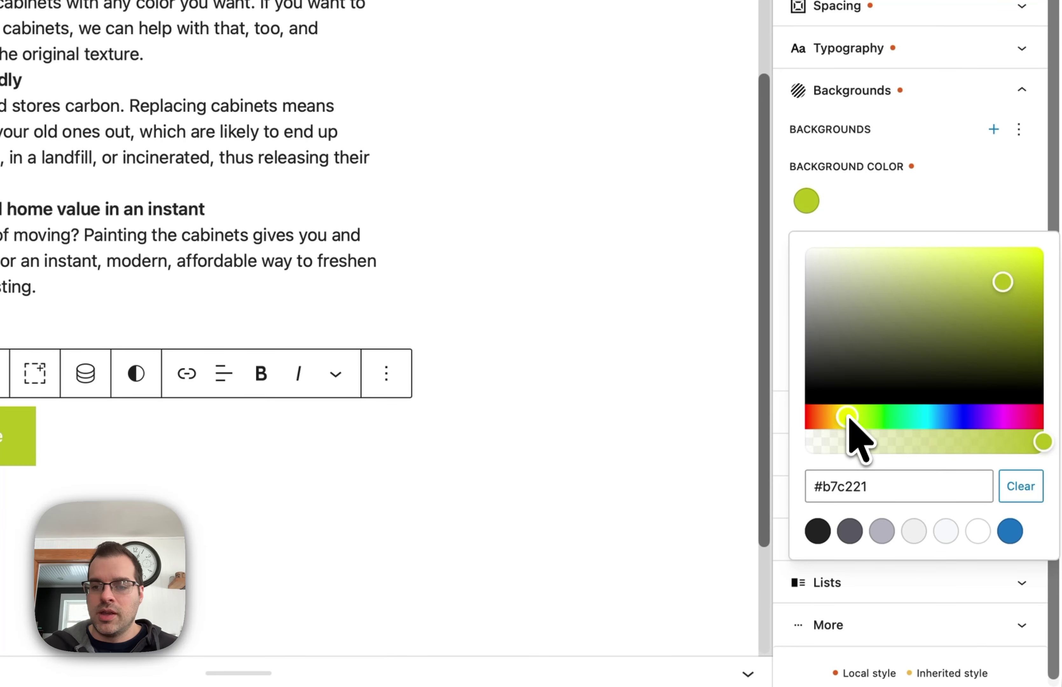
left_click_drag(830, 419, 875, 416)
scroll(945, 391, "up", 2)
mouse_move(1025, 403)
left_mouse_down()
mouse_move(1026, 389)
mouse_move(1017, 406)
mouse_move(1032, 399)
left_mouse_up()
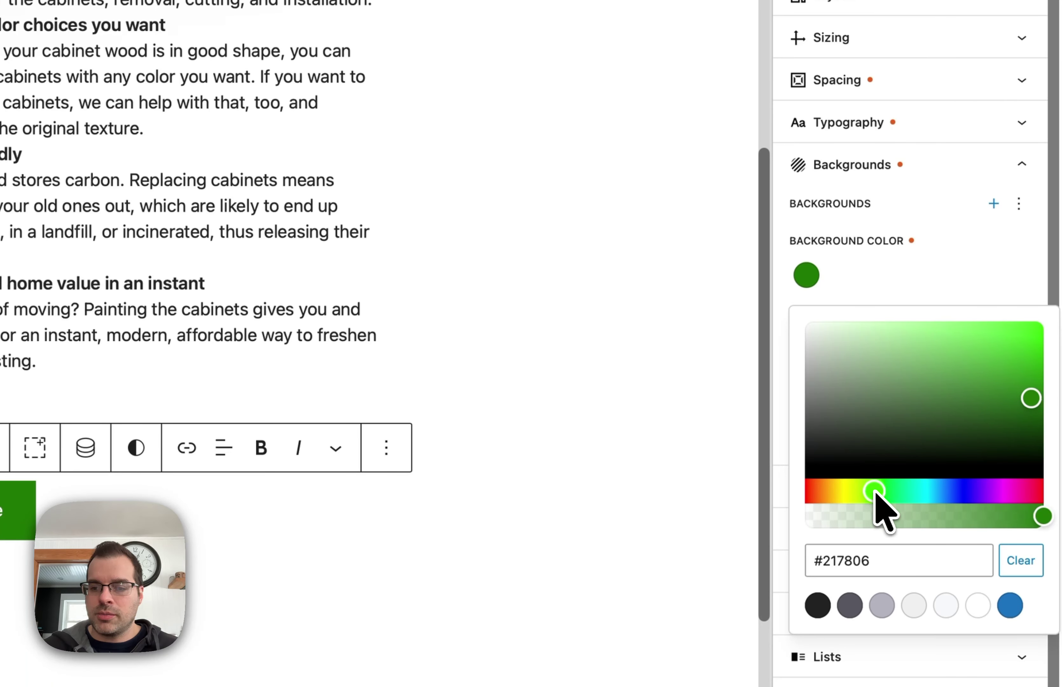
left_click_drag(874, 490, 869, 489)
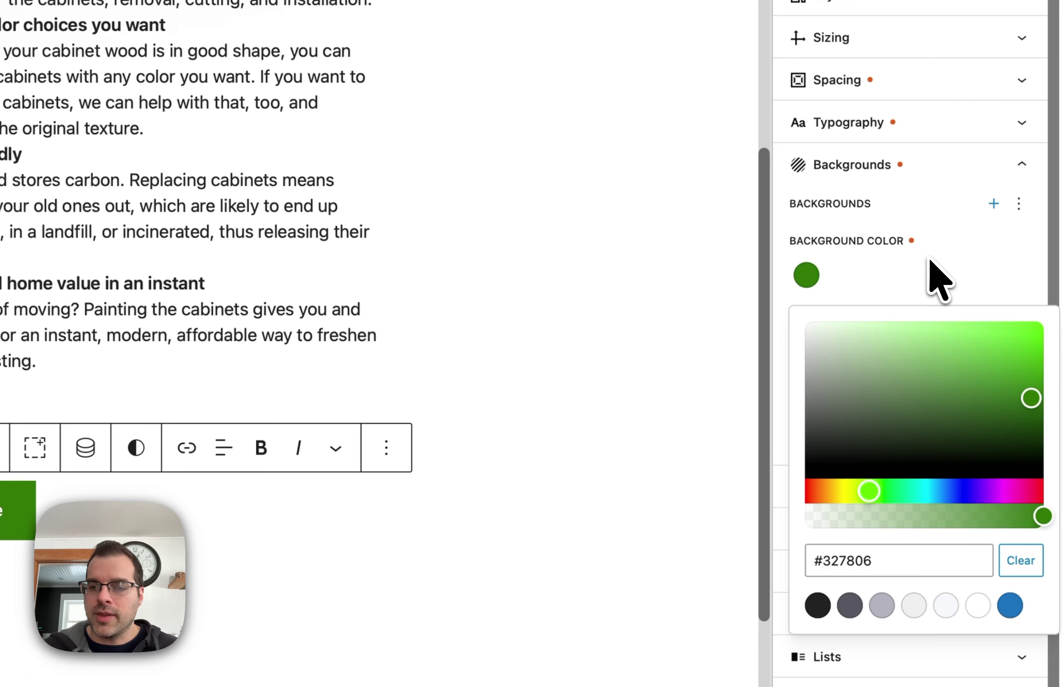
left_click(928, 275)
Step: Give the Request a Quote button a linked border radius of 10 px on all corners
scroll(910, 214, "down", 1)
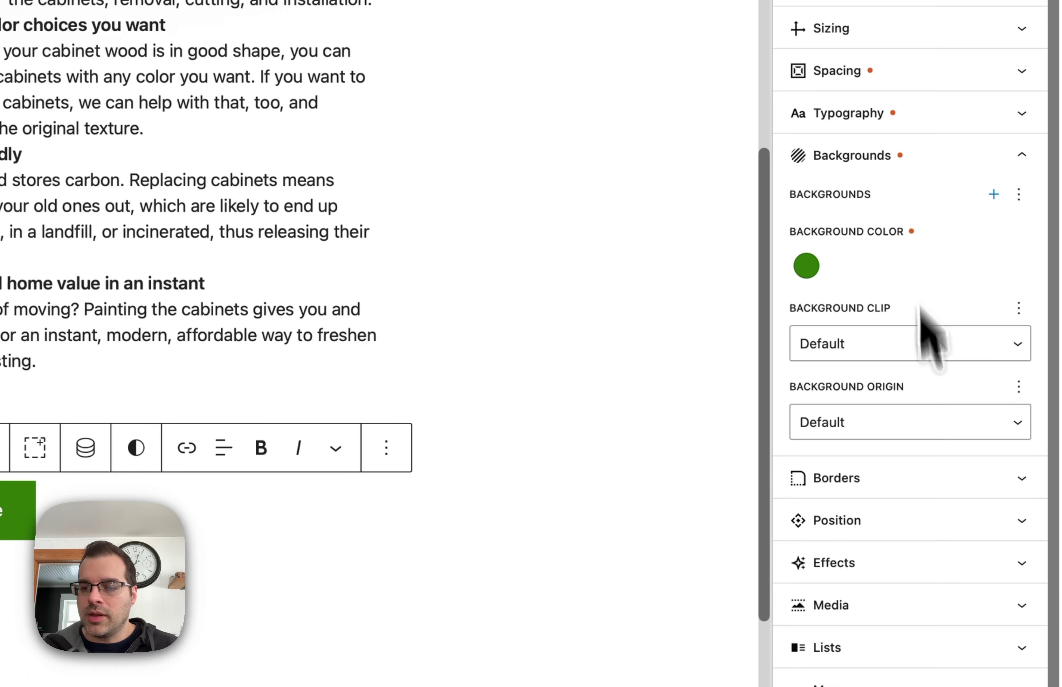
left_click(934, 478)
scroll(936, 388, "down", 6)
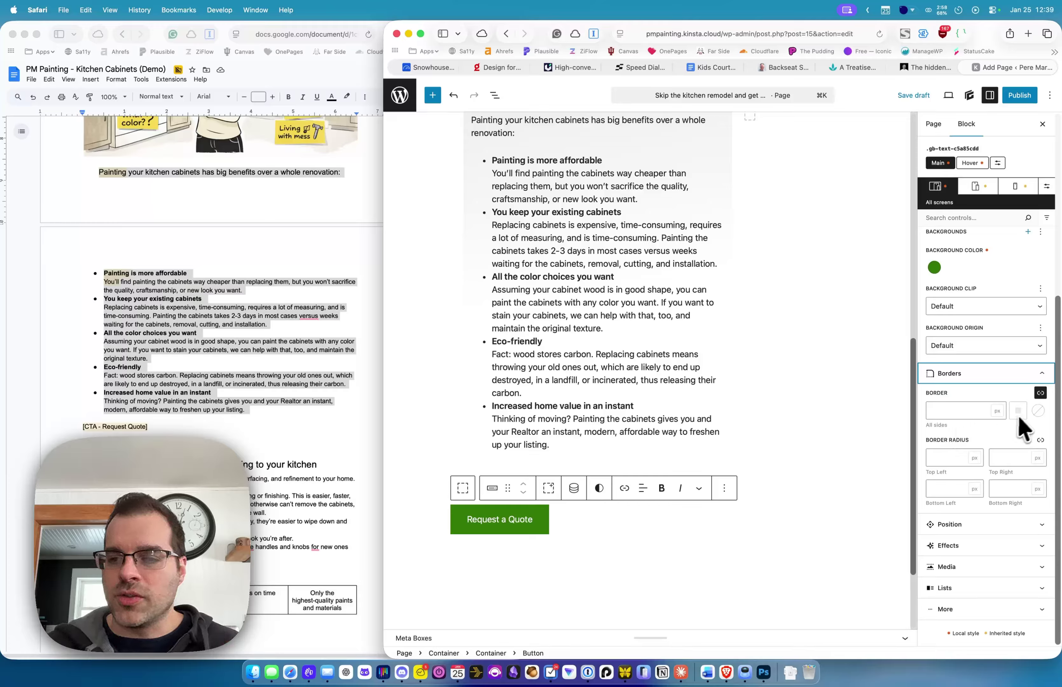
left_click(1040, 440)
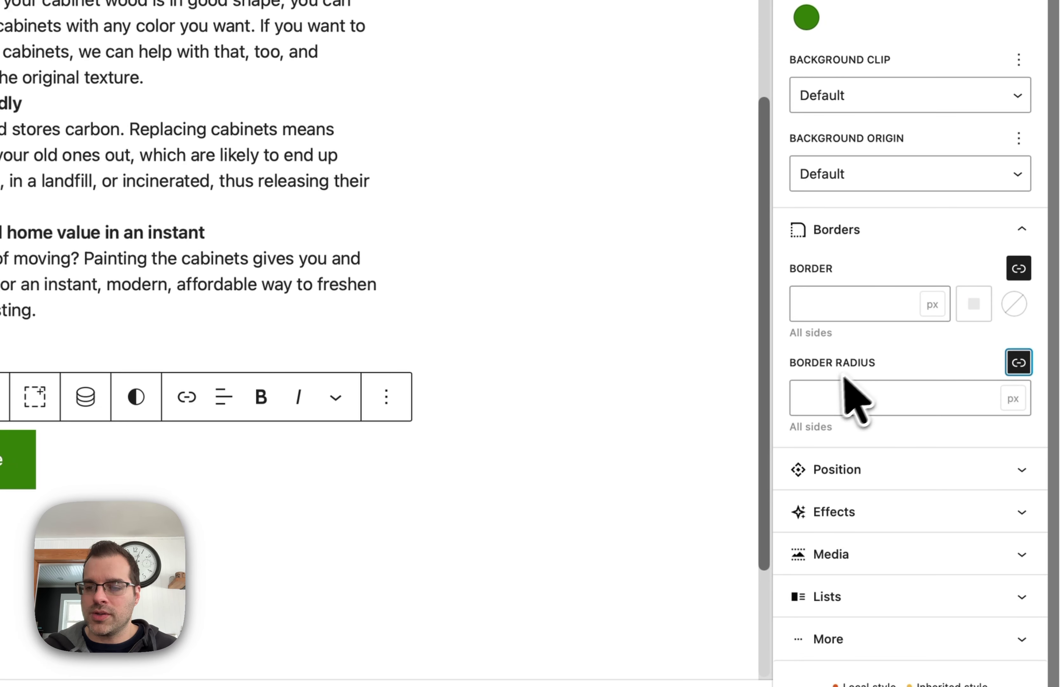
left_click(945, 451)
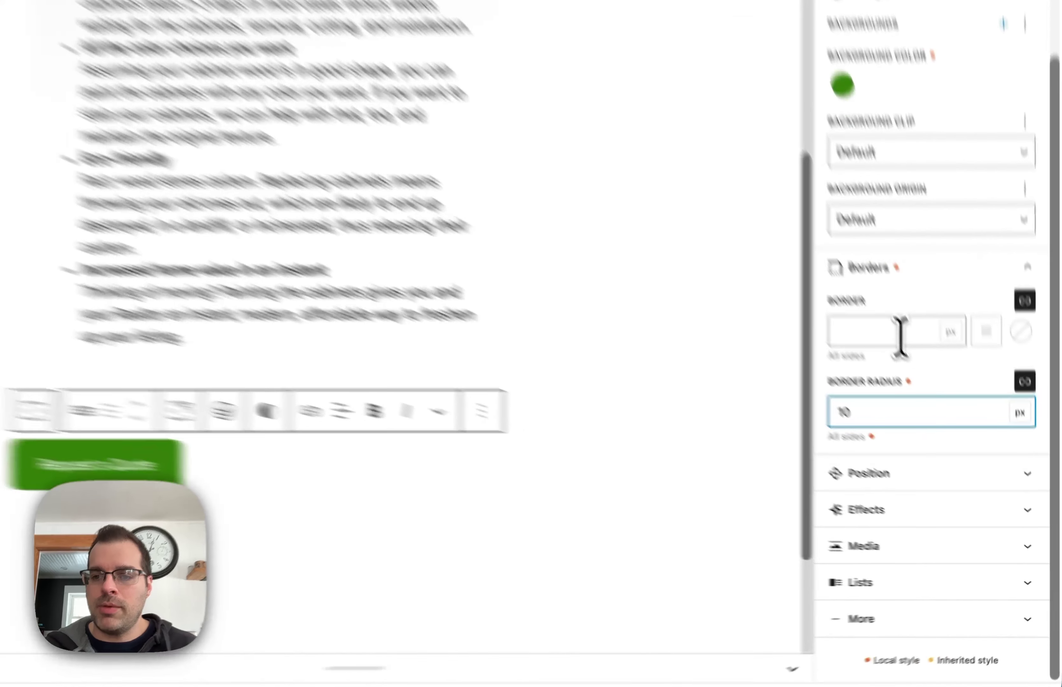
Step: Add a 1 px border on all sides of the button and color it dark green
left_click(966, 443)
type("1")
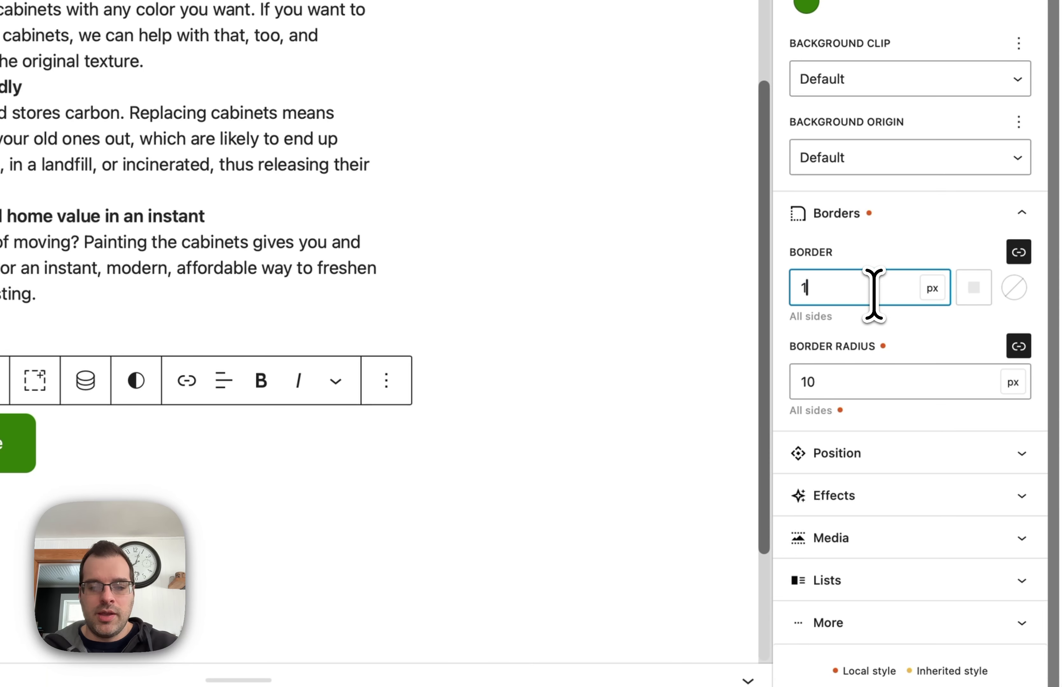
left_click(1013, 288)
left_click_drag(811, 399, 779, 422)
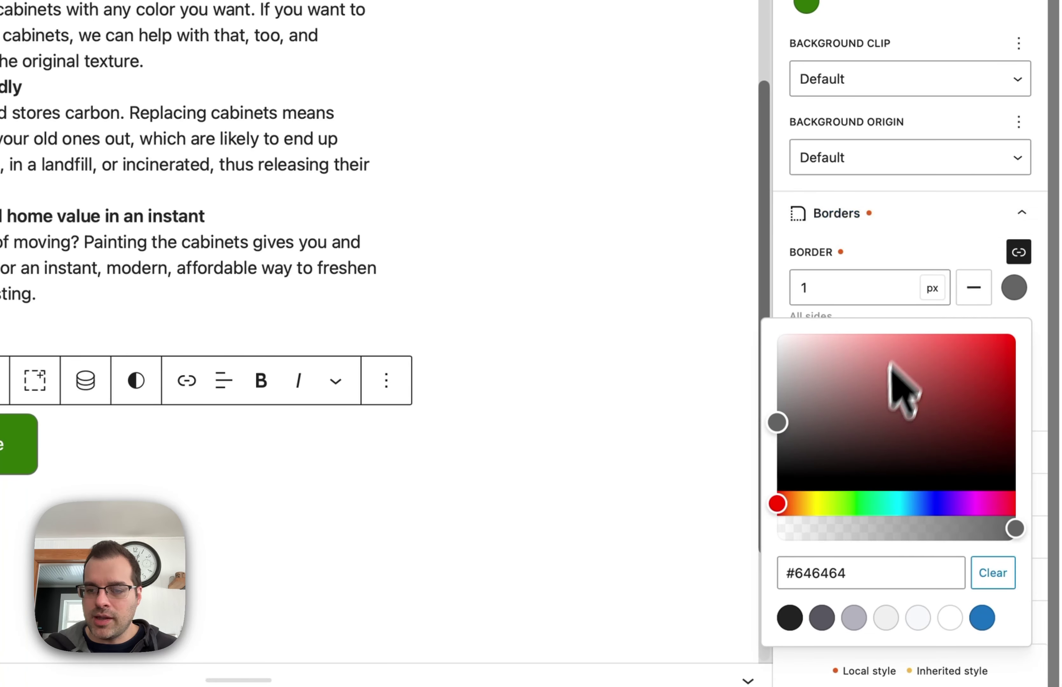
left_click_drag(945, 495, 864, 504)
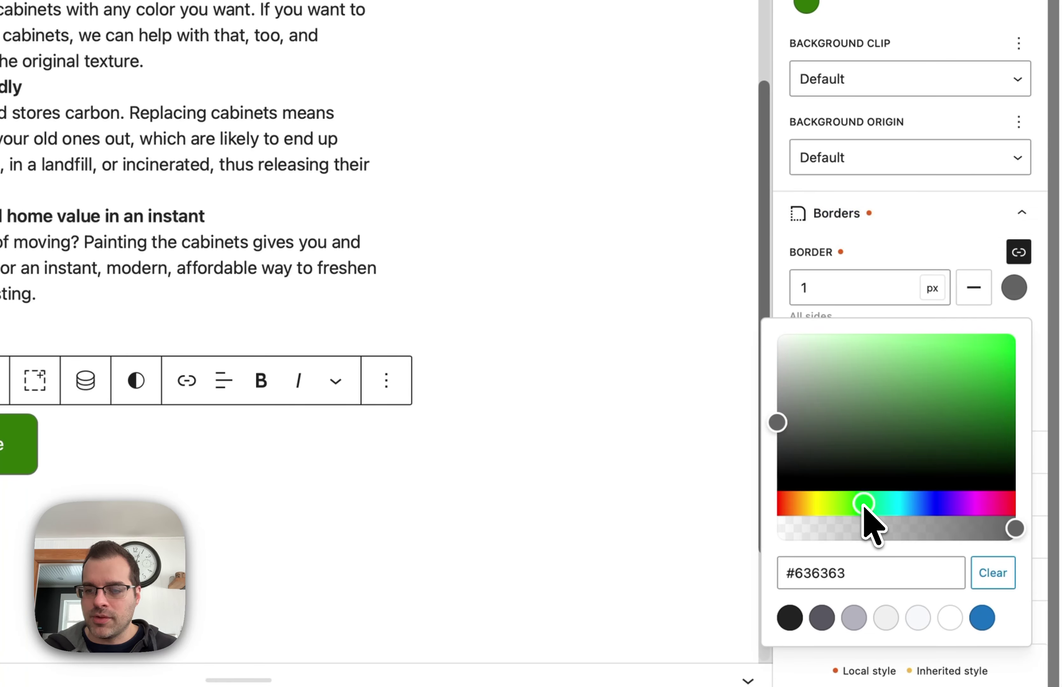
left_click(990, 408)
left_click_drag(990, 409, 995, 427)
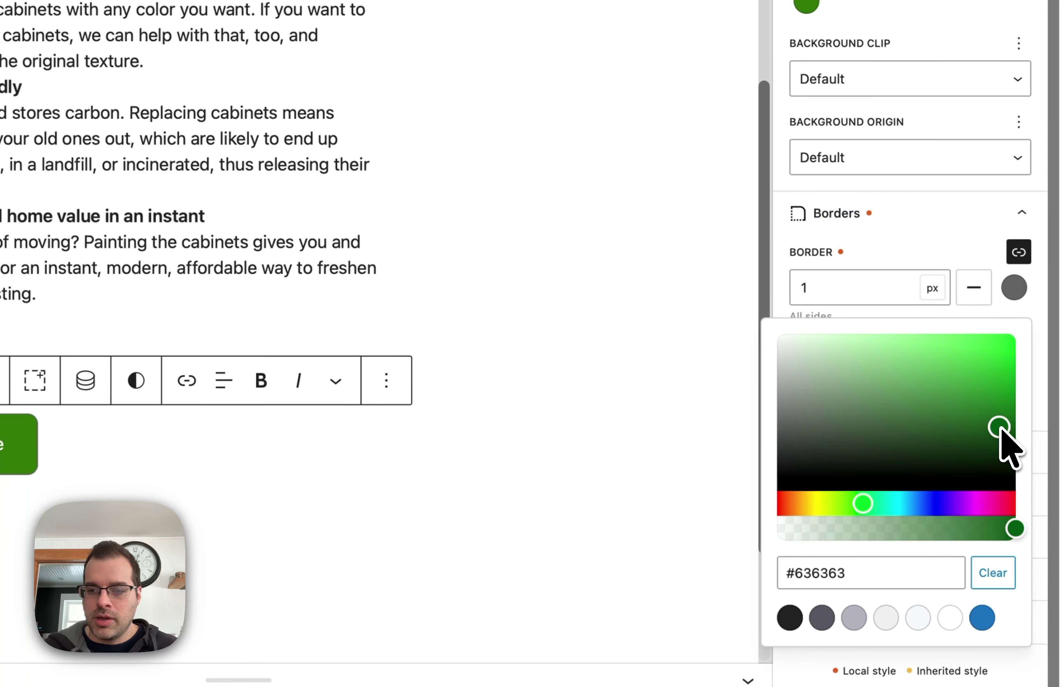
Step: Set the button's border width to 2 px on all sides
left_click(796, 287)
double_click(796, 287)
type("2")
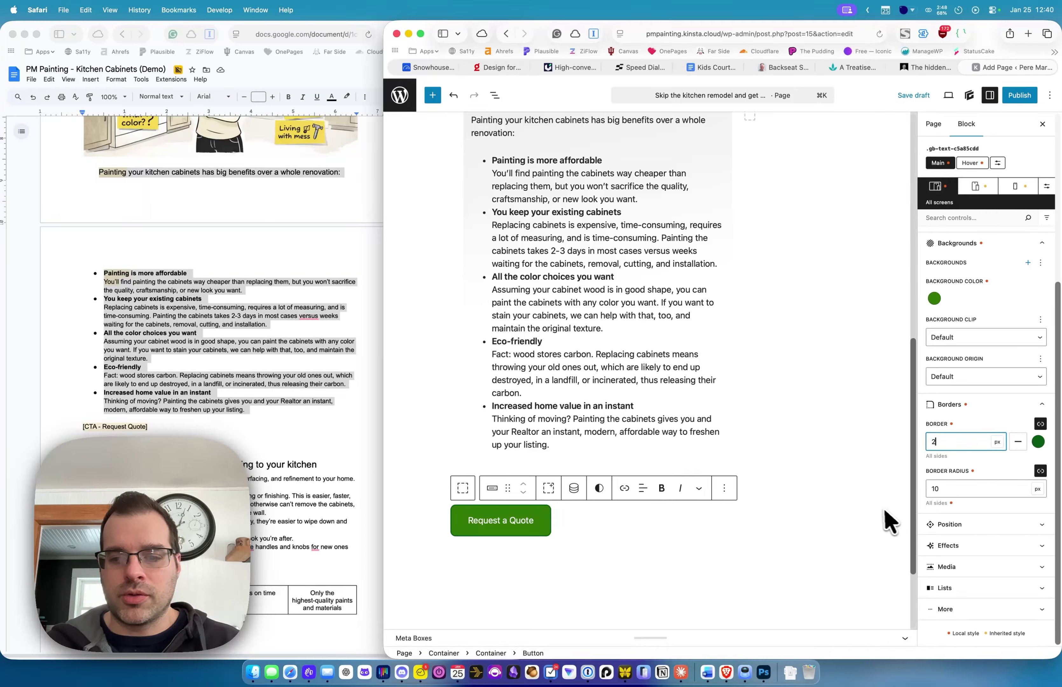
scroll(1013, 485, "up", 4)
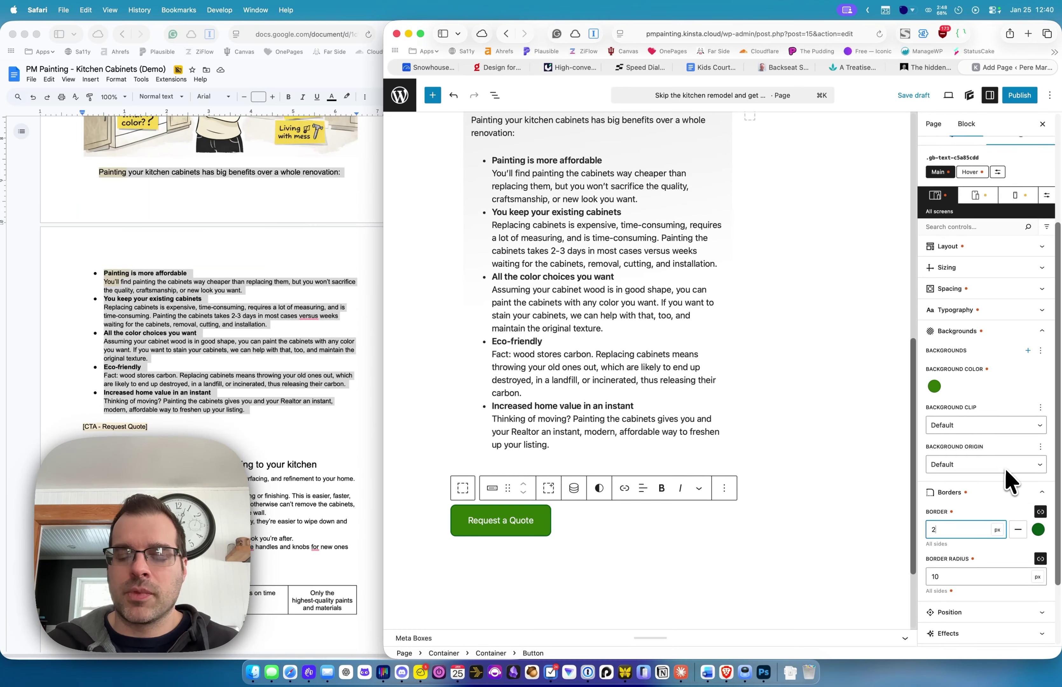
Step: Change the Request a Quote button's hover background color to teal #1a7f9c
scroll(1009, 480, "down", 4)
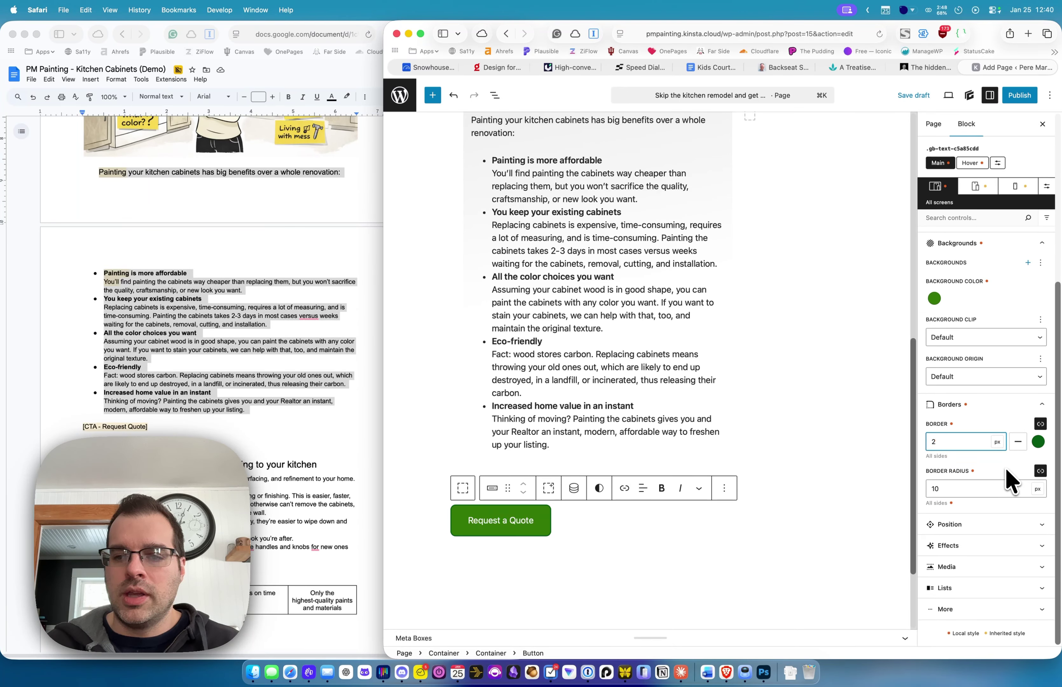
scroll(1012, 476, "up", 10)
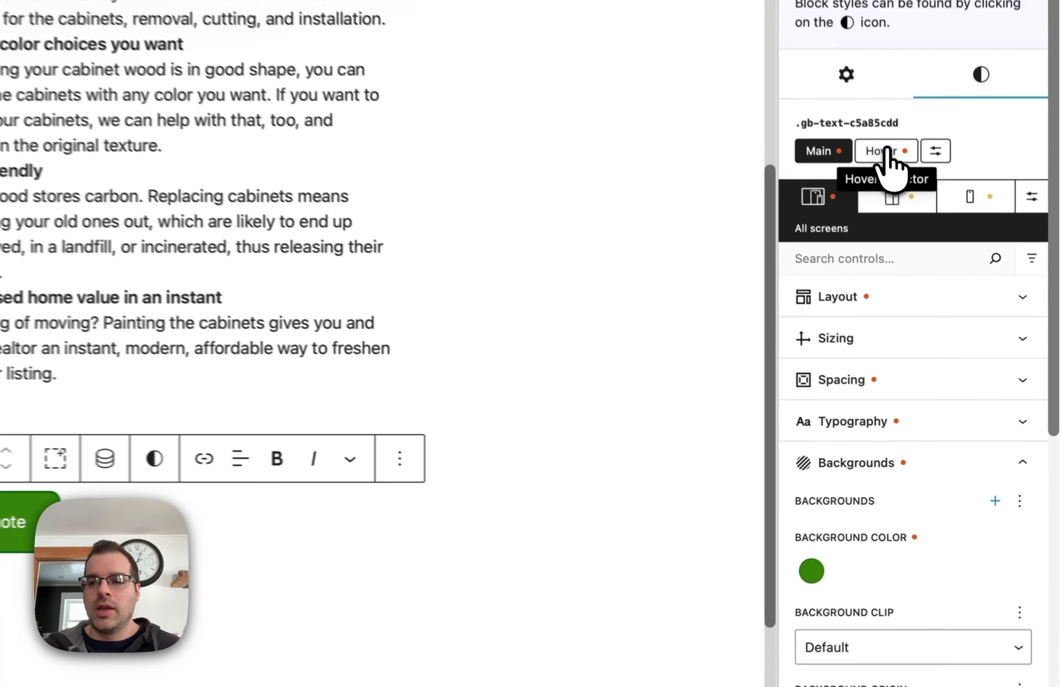
left_click(971, 332)
scroll(977, 474, "down", 1)
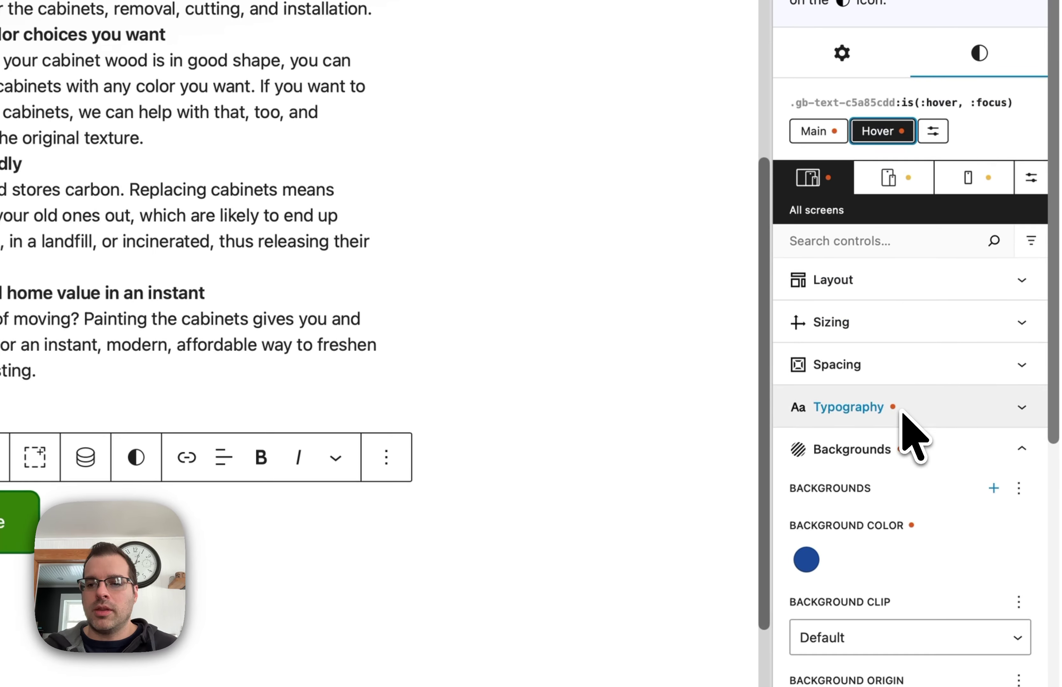
scroll(913, 363, "down", 4)
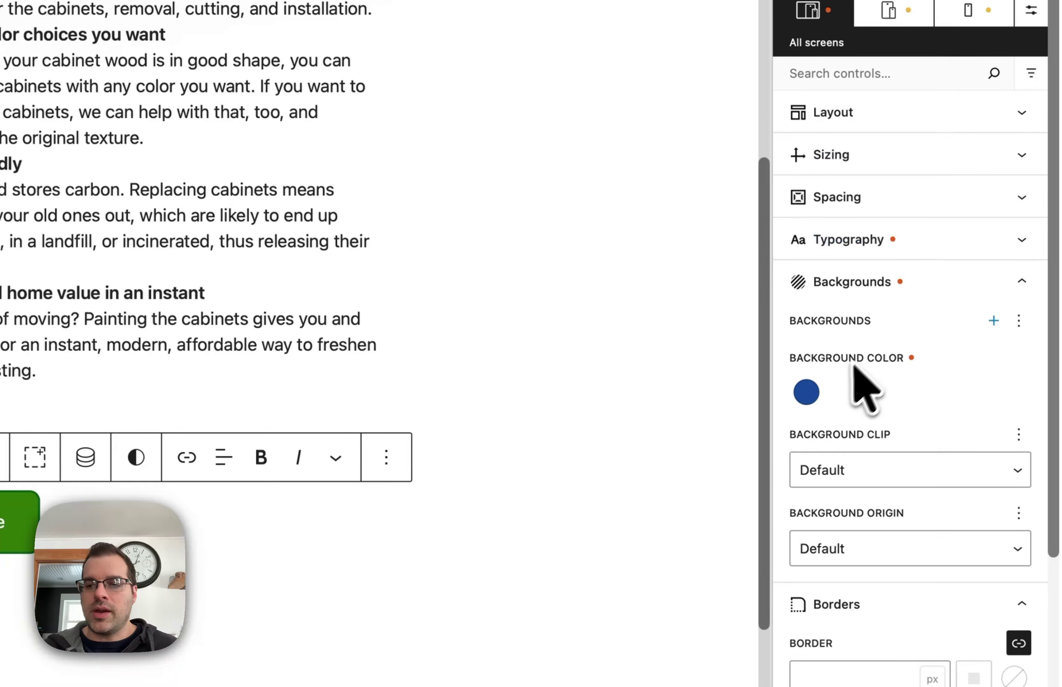
left_click(805, 392)
scroll(912, 388, "down", 2)
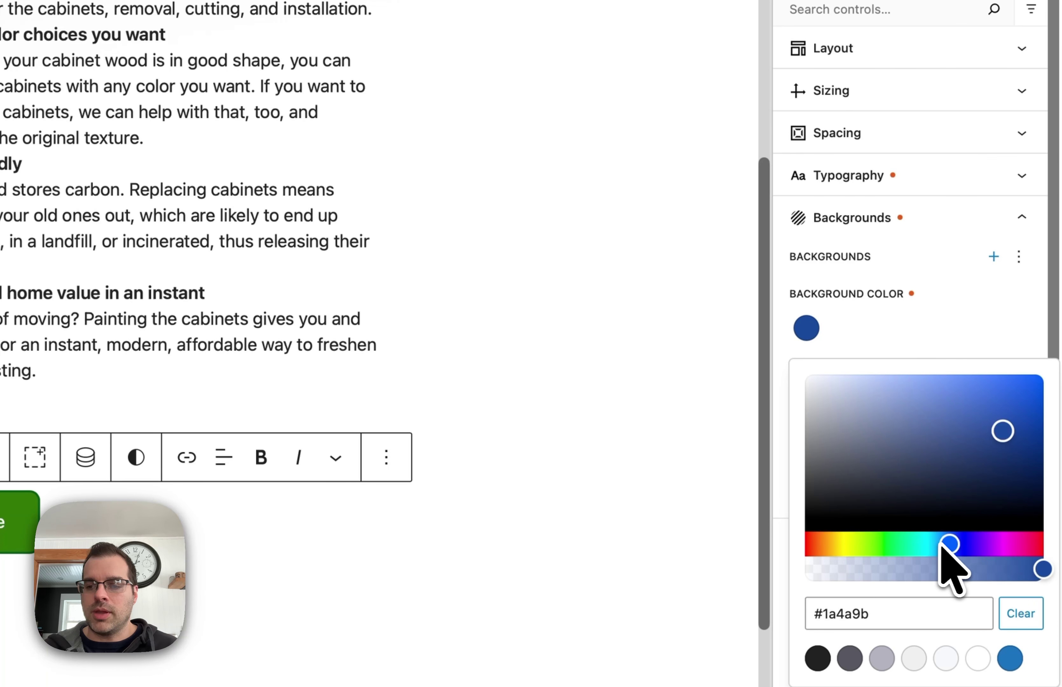
left_click_drag(942, 545, 933, 545)
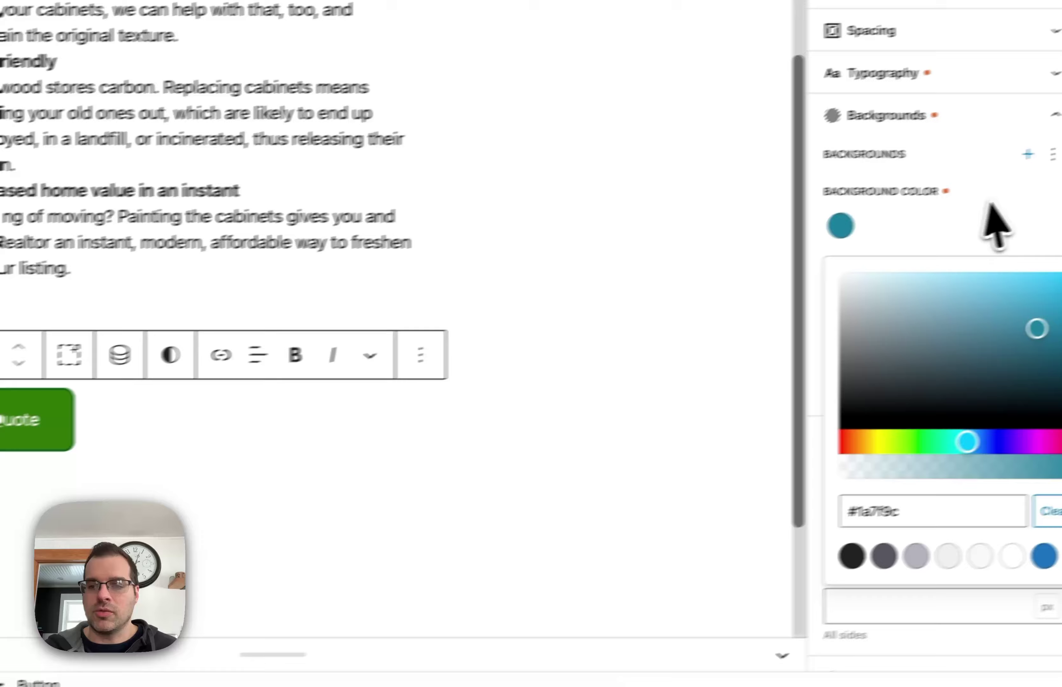
left_click(972, 232)
Step: Add a 2 px border on all sides to the button's hover state and color it dark navy blue
scroll(972, 234, "down", 5)
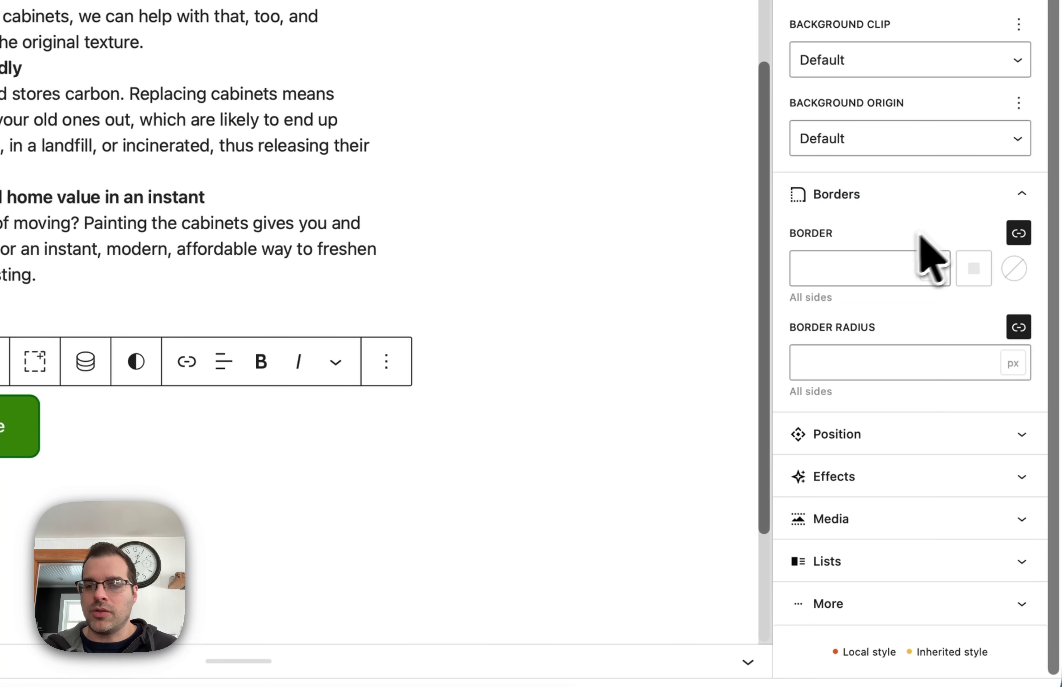
left_click(827, 261)
type("2")
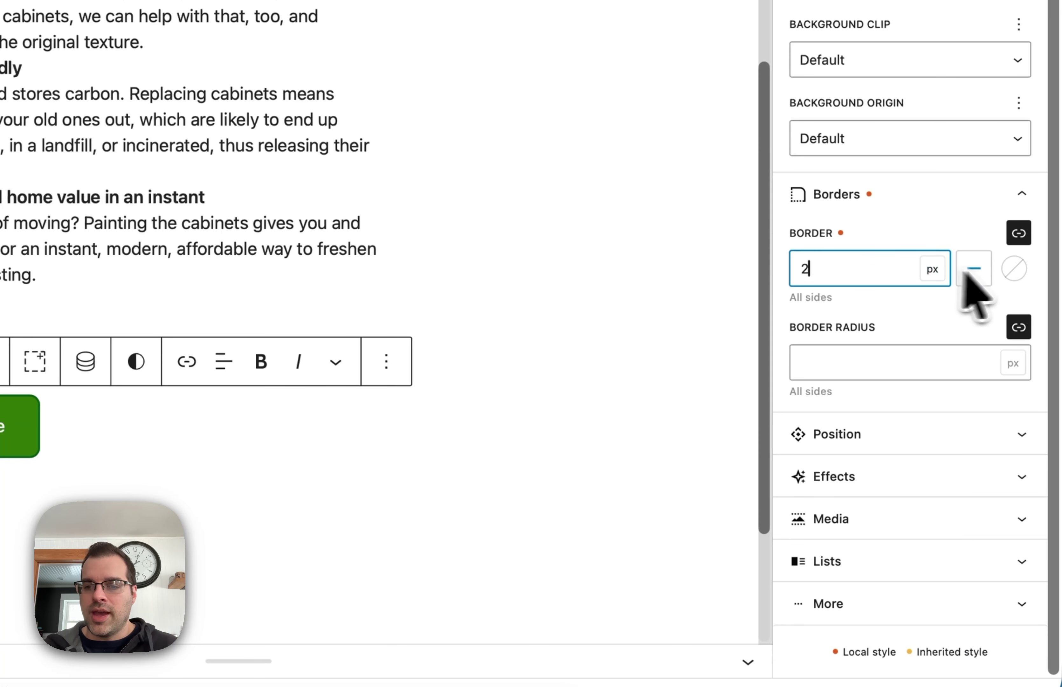
left_click(1013, 268)
left_click(939, 484)
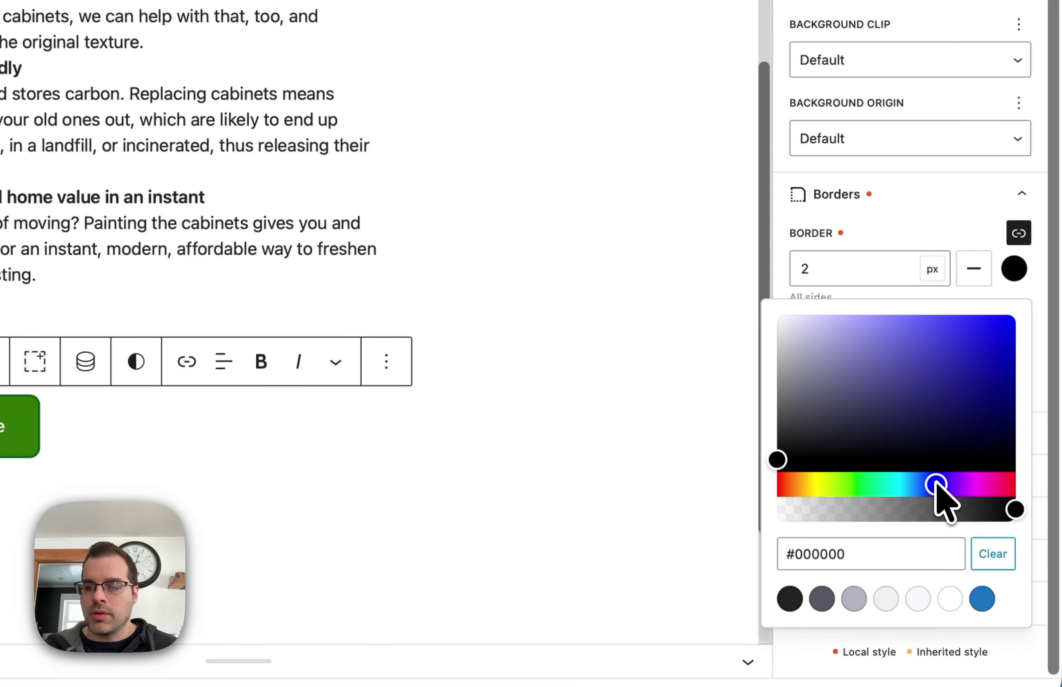
left_click_drag(957, 399, 974, 386)
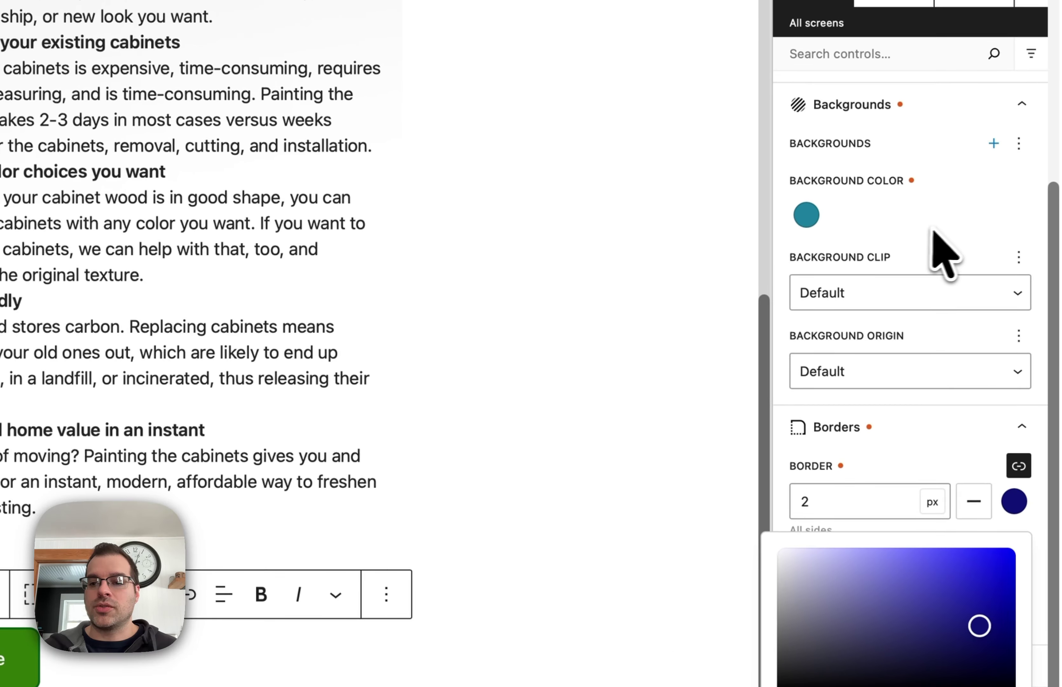
left_click(952, 242)
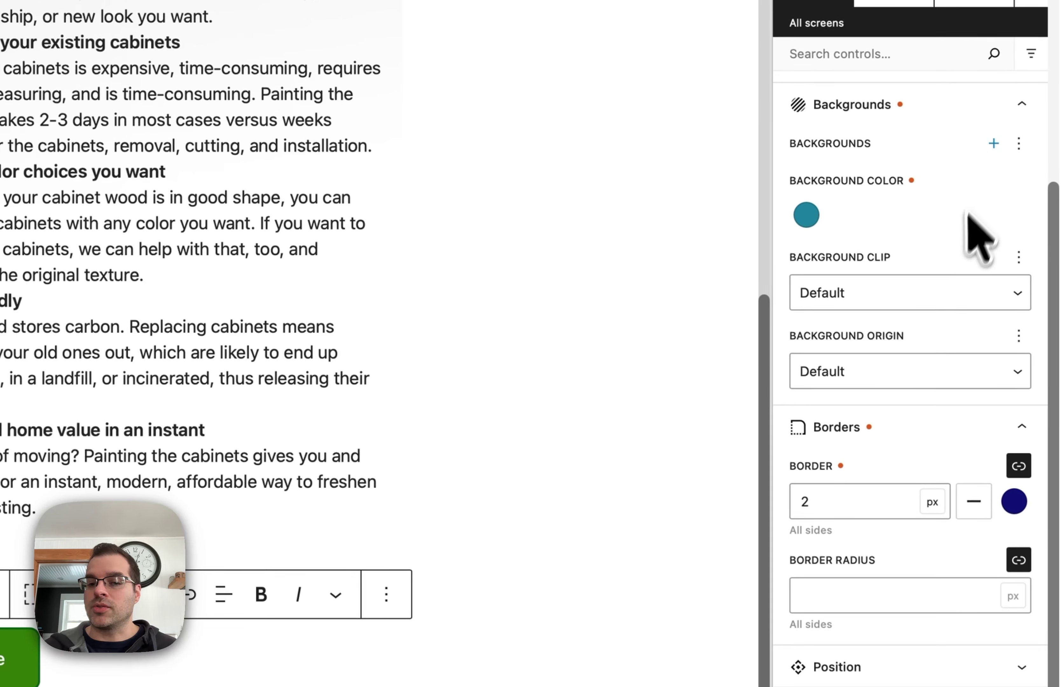
scroll(964, 249, "up", 2)
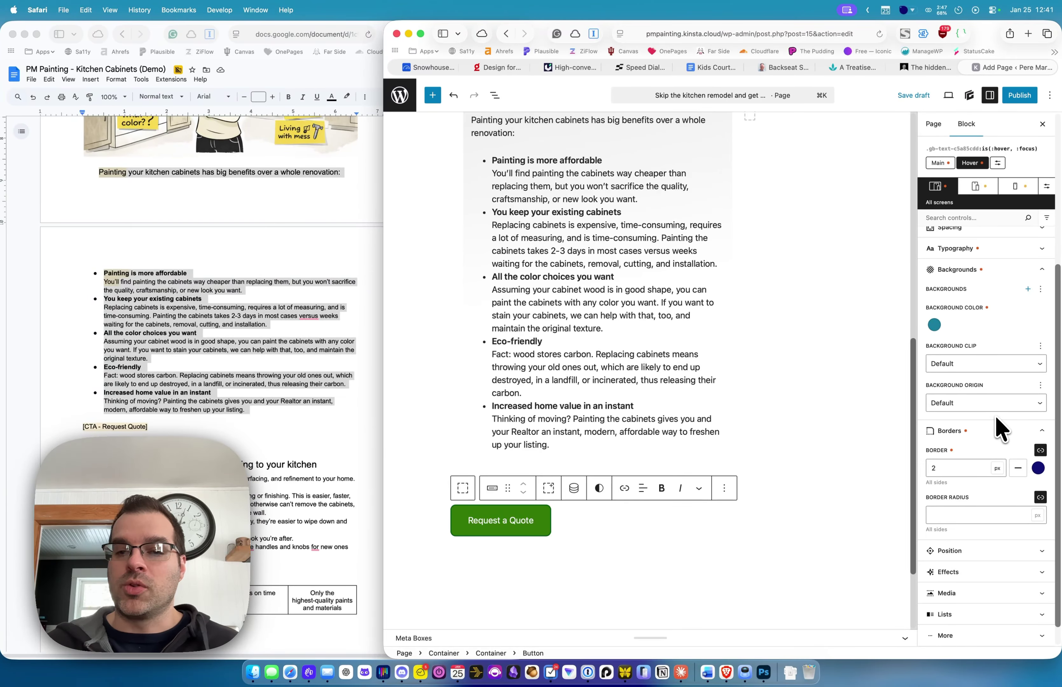
scroll(994, 410, "up", 5)
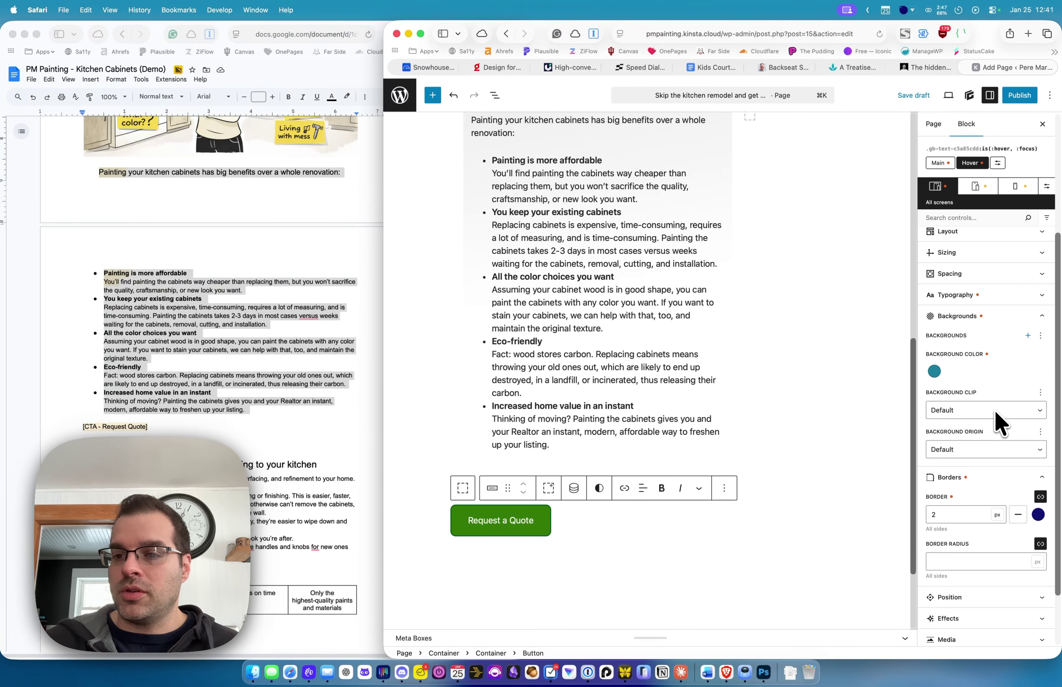
scroll(994, 409, "down", 1)
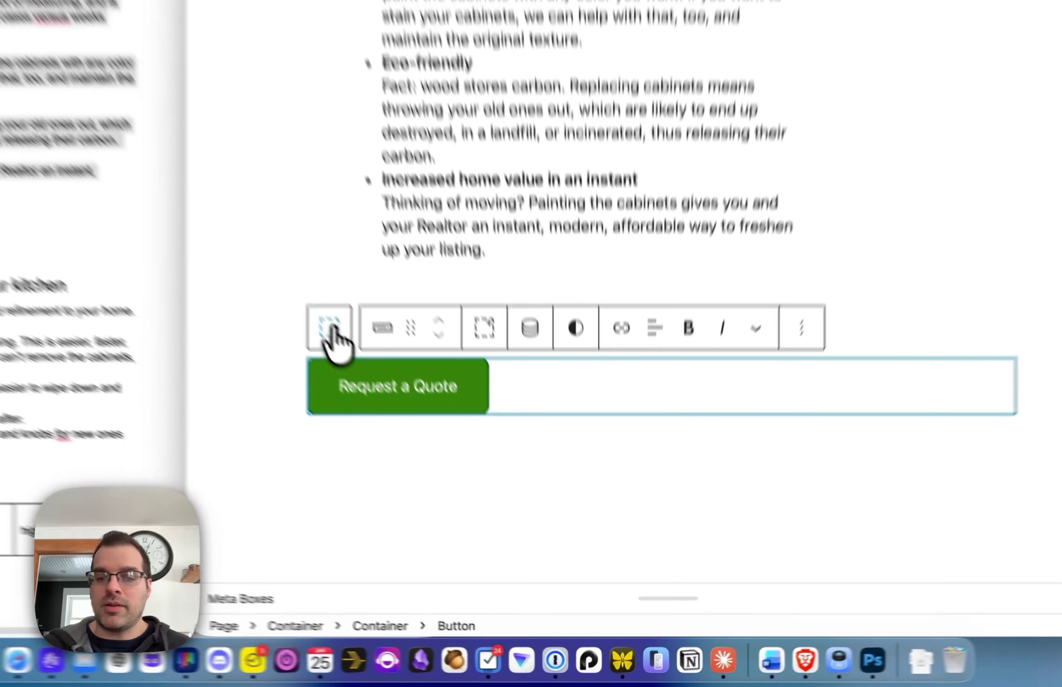
Step: Center the Request a Quote button by setting its container's text alignment to Center
left_click(462, 488)
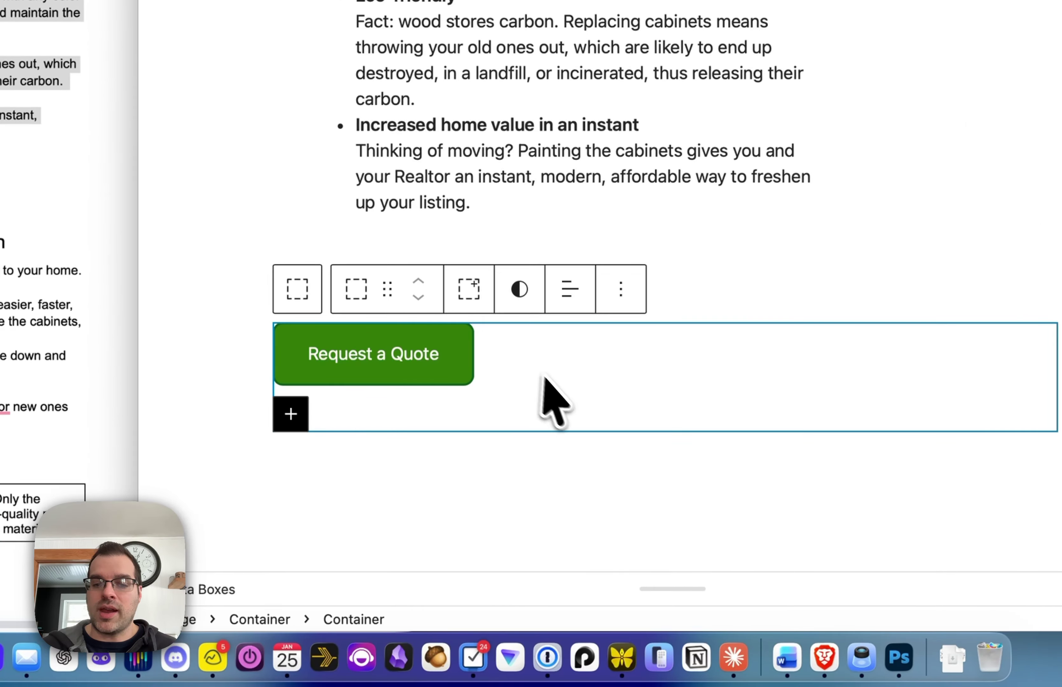
left_click(570, 290)
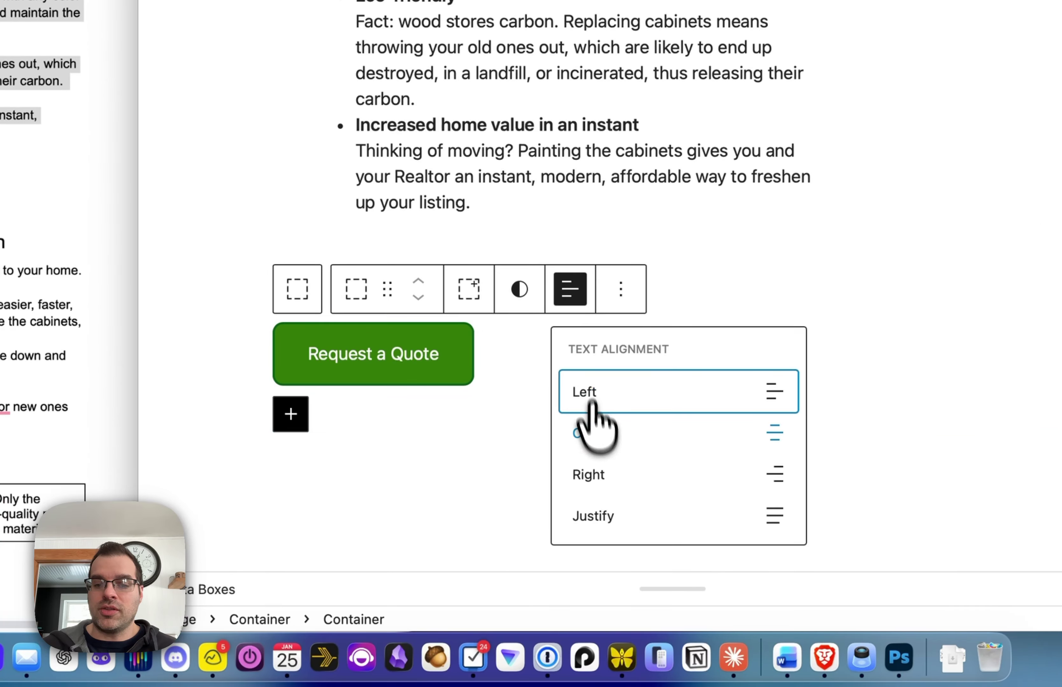
left_click(597, 435)
left_click(652, 201)
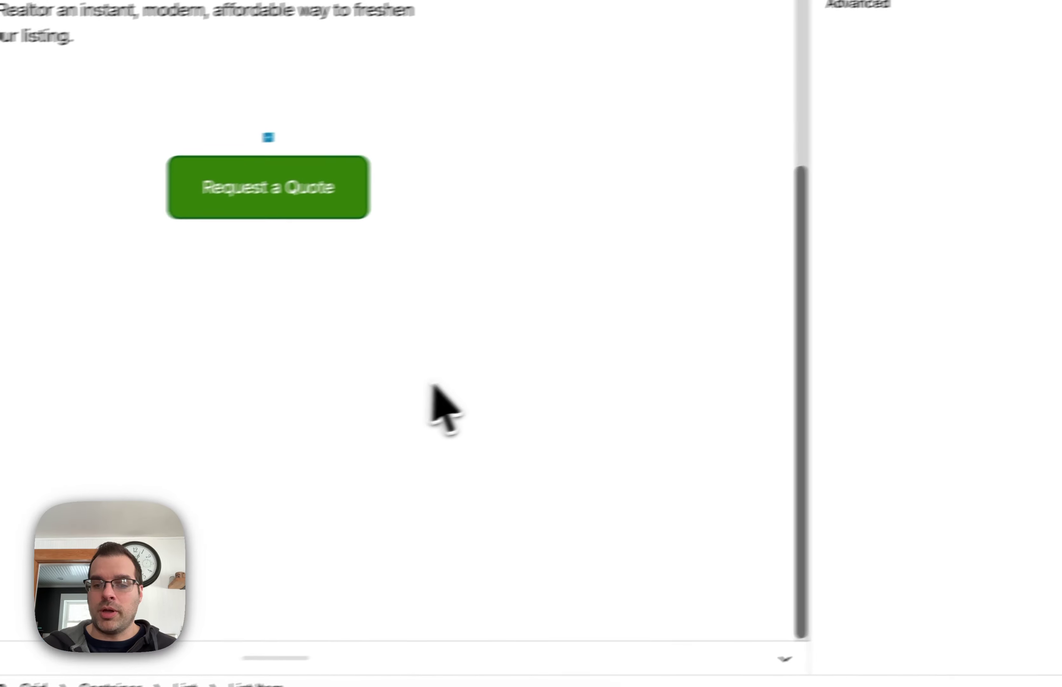
scroll(398, 445, "up", 3)
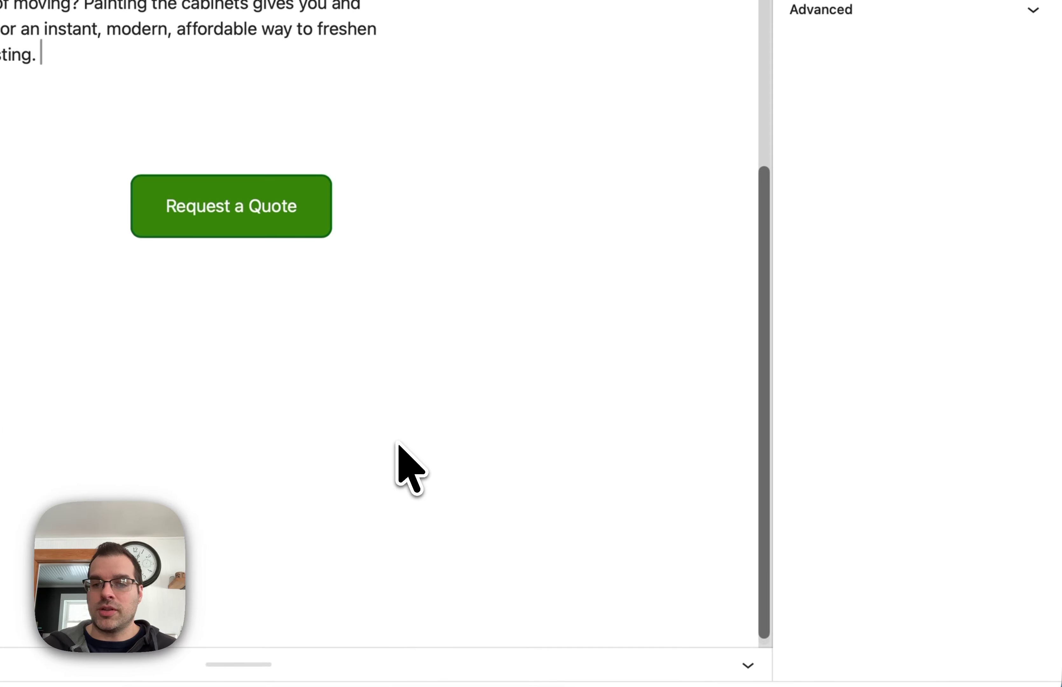
Step: Select the outer container that wraps the Request a Quote button's container
left_click(381, 239)
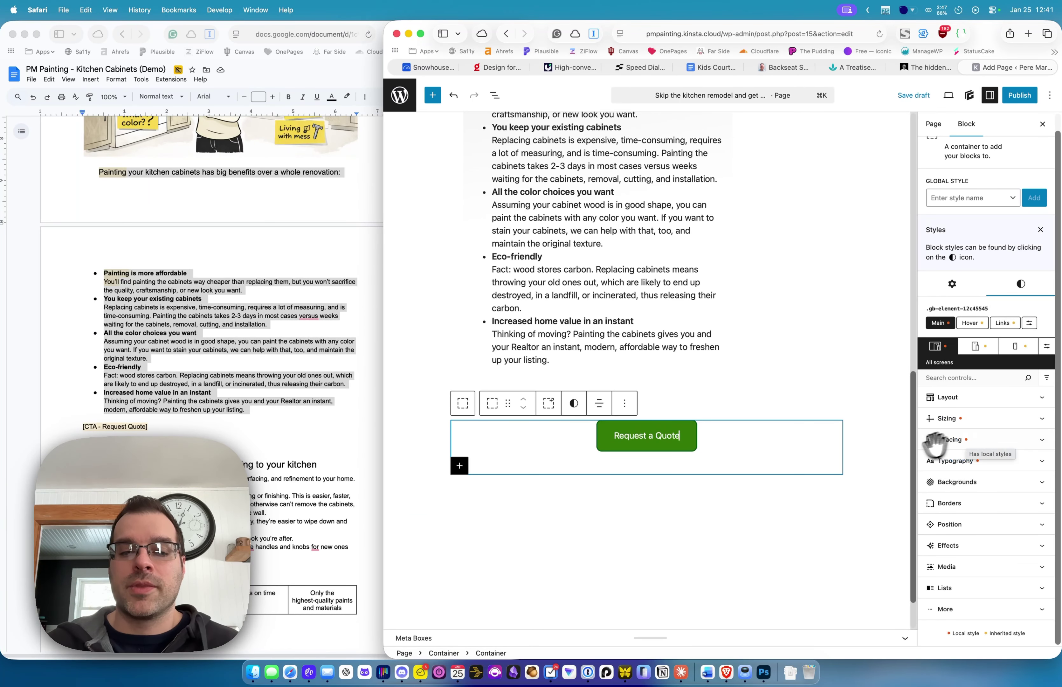
scroll(743, 508, "down", 1)
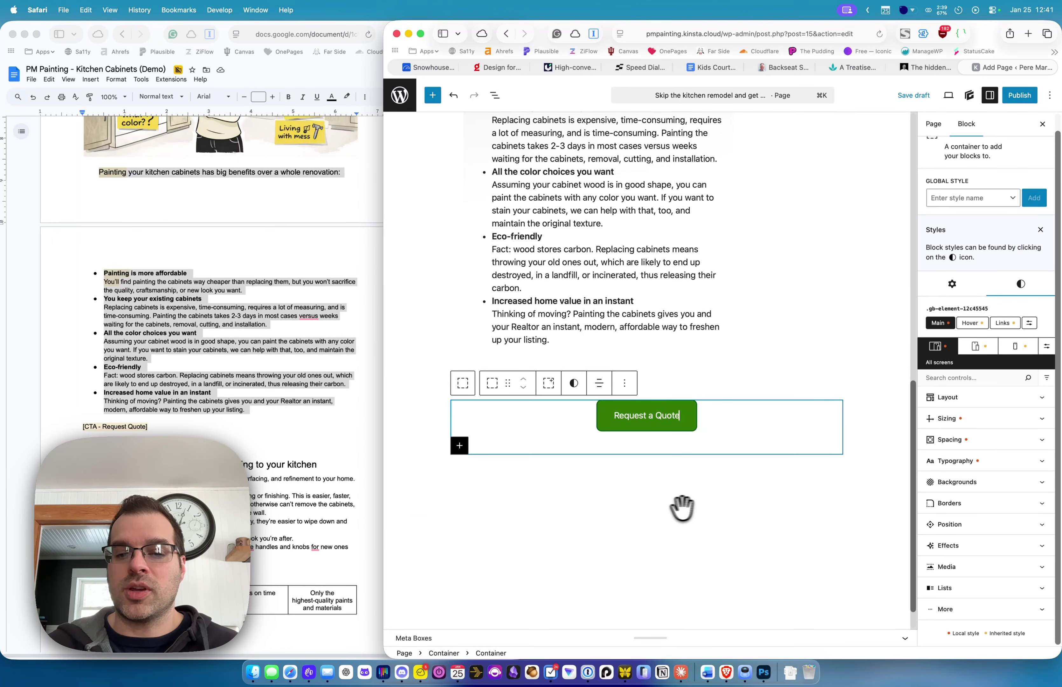
left_click(463, 383)
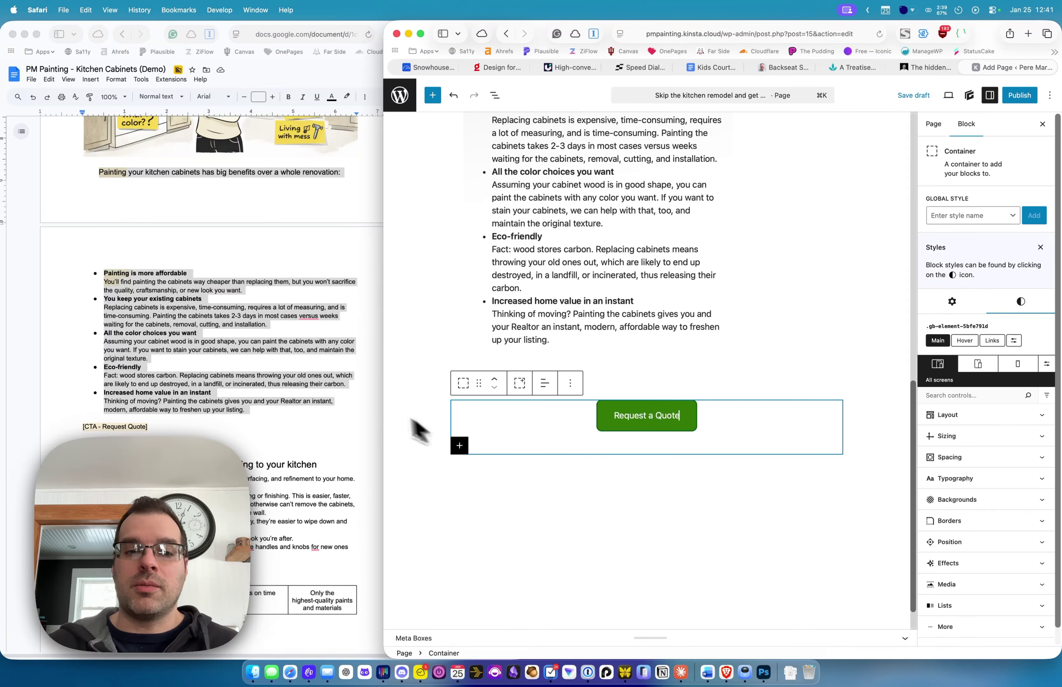
Step: Switch to the Google Docs draft and review the content after the first call to action, from the Pro painters section through the FAQs
left_click(354, 409)
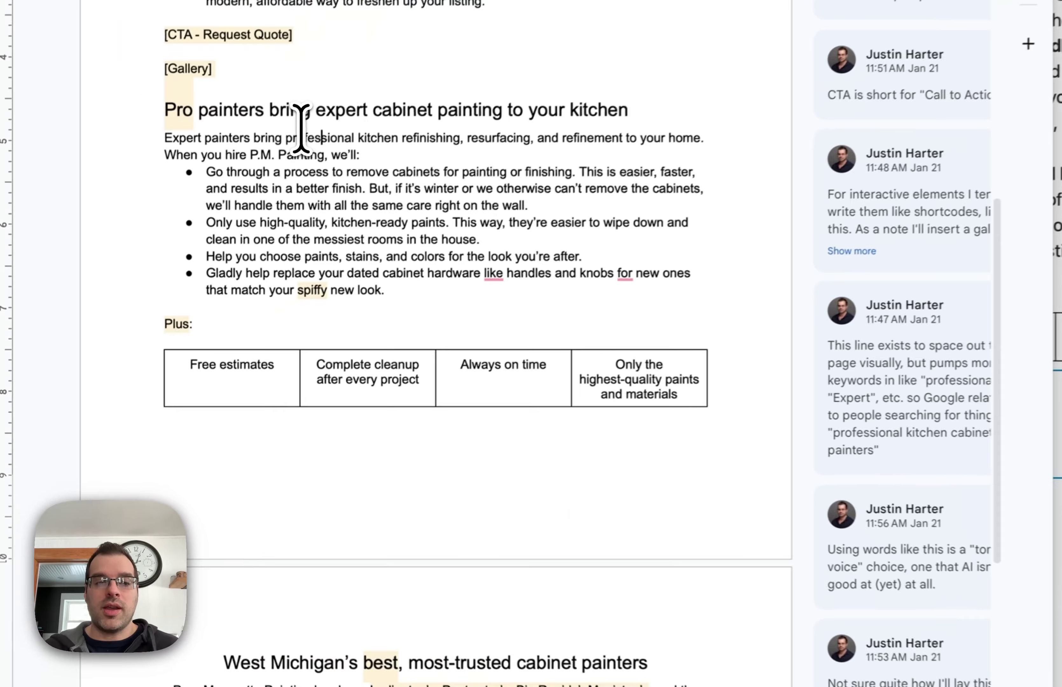
left_click_drag(144, 268, 192, 330)
left_click(385, 230)
scroll(405, 273, "down", 4)
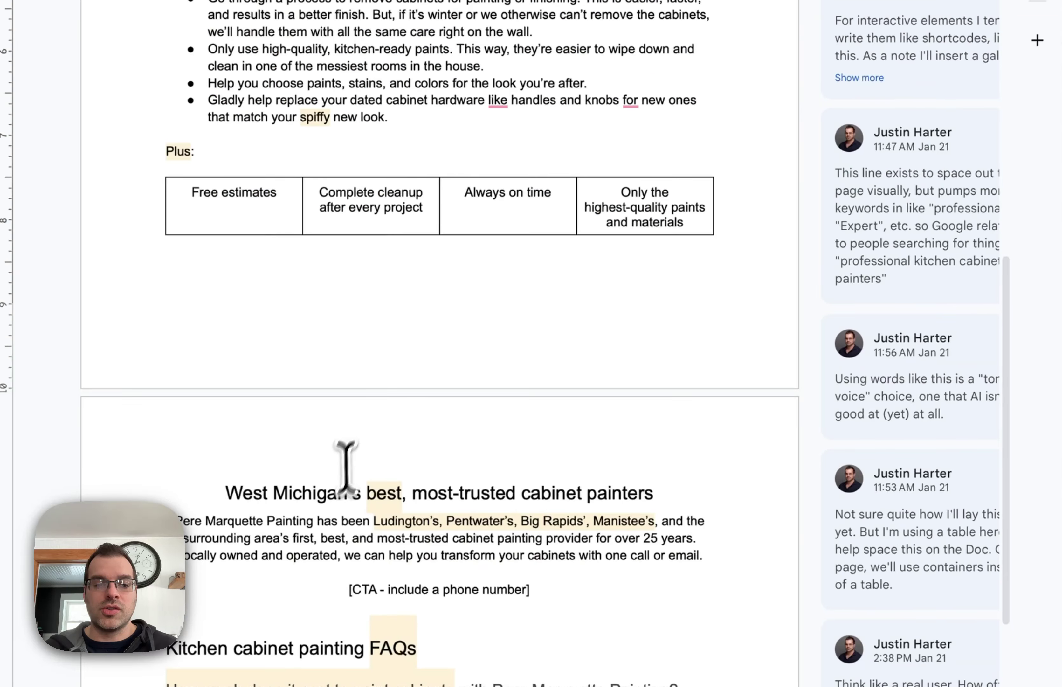
left_click_drag(339, 491, 432, 553)
scroll(557, 380, "down", 3)
left_click_drag(540, 391, 422, 393)
scroll(441, 386, "down", 5)
scroll(417, 360, "down", 2)
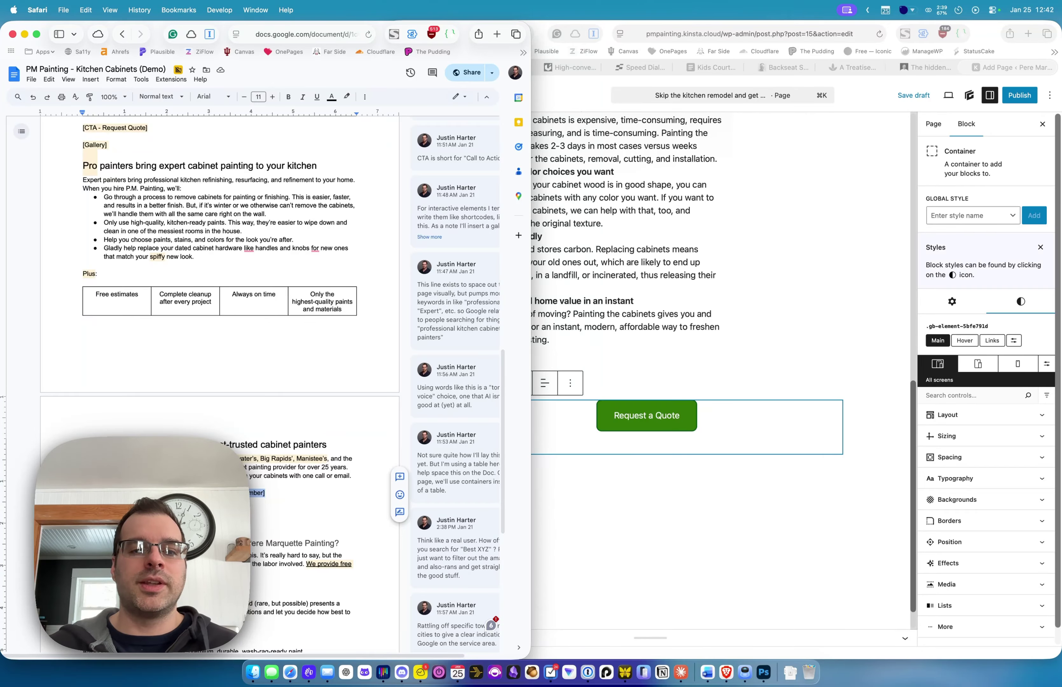
Step: Return to the table under Plus in the draft and select its four cells, from Free estimates to Only the highest-quality paints and materials
scroll(219, 312, "up", 4)
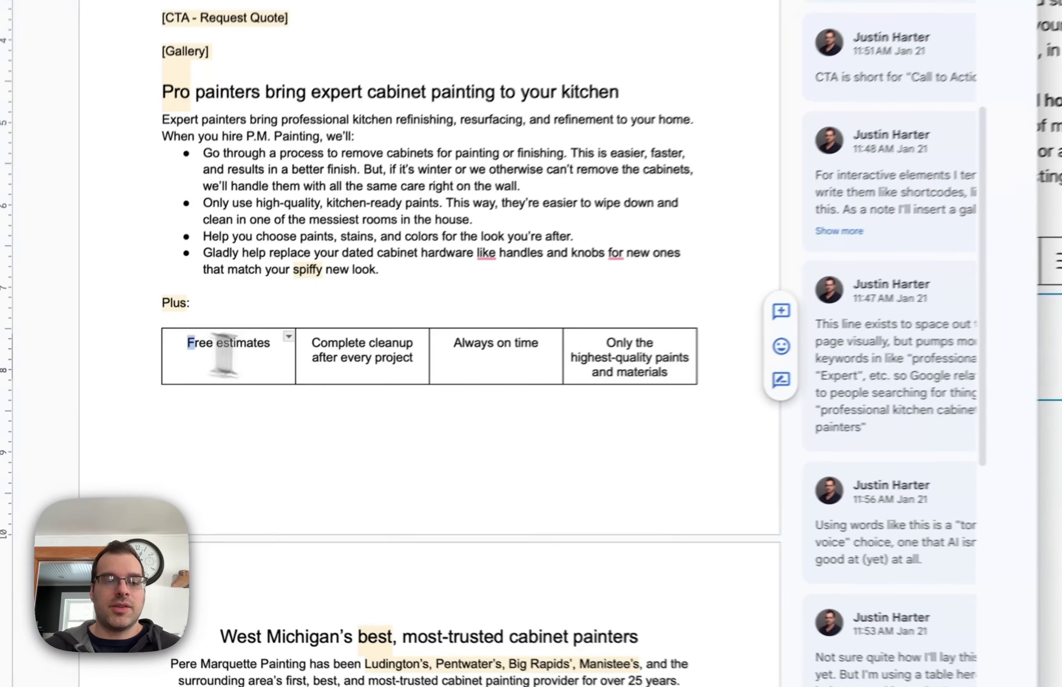
left_click_drag(120, 423, 321, 423)
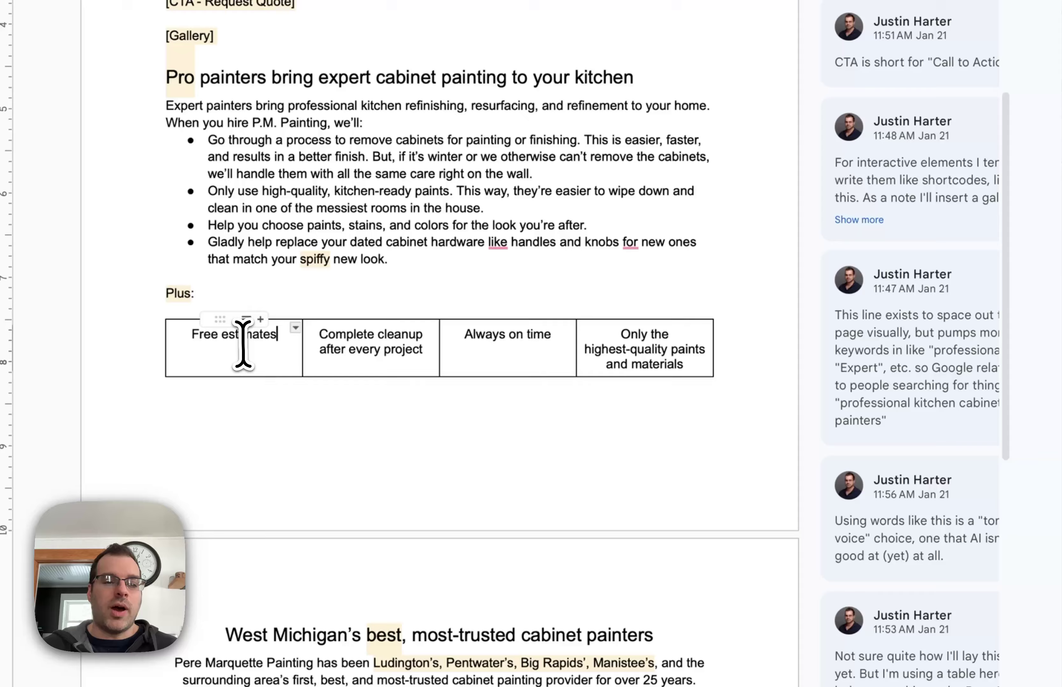
left_click_drag(117, 425, 176, 427)
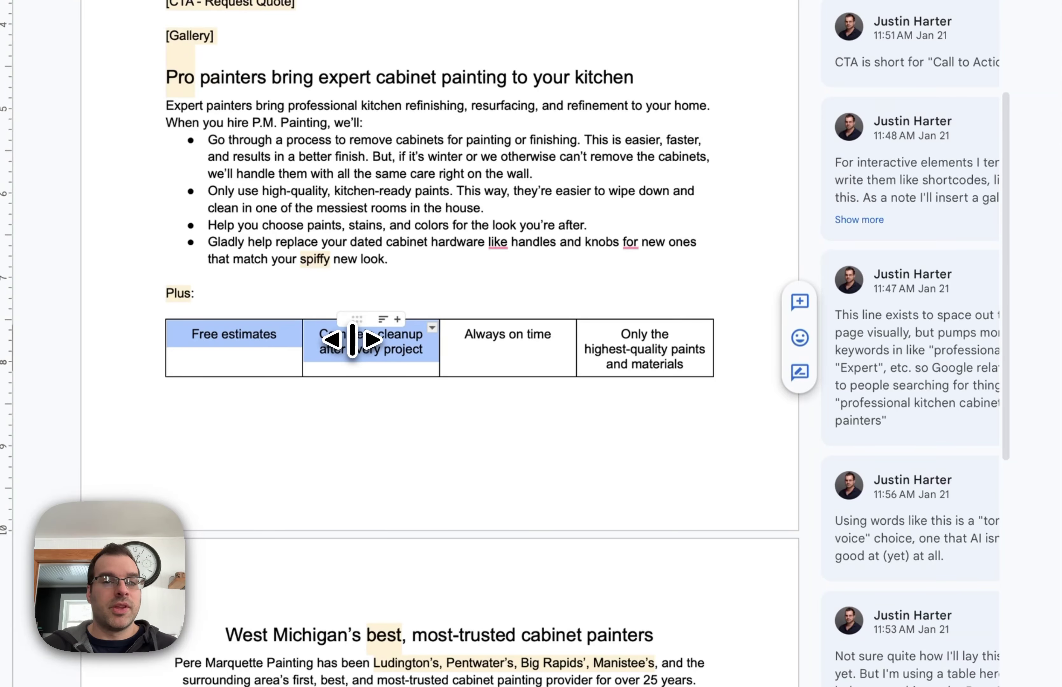
left_click_drag(352, 340, 654, 339)
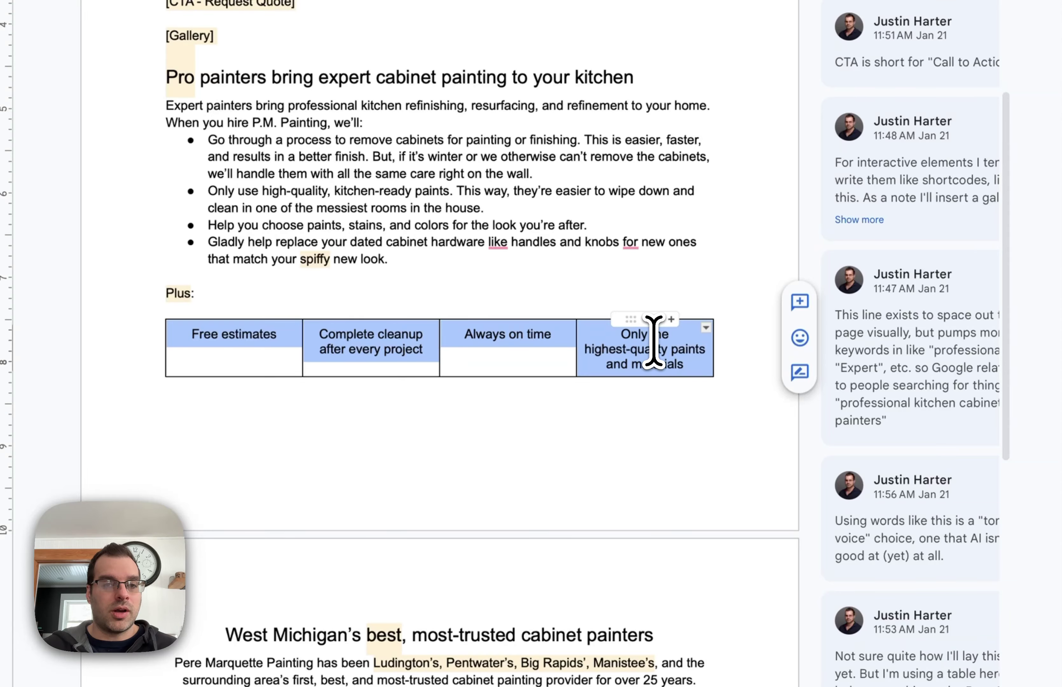